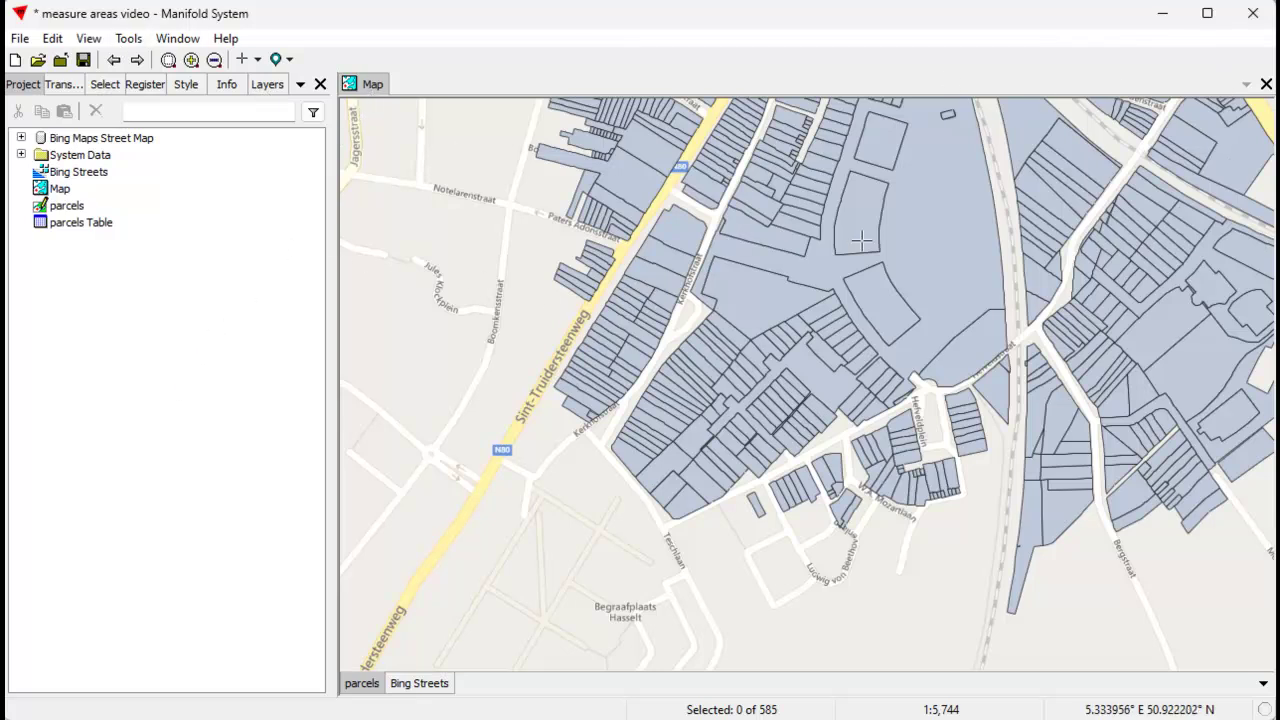
# Step: Toggle the parcels and Bing Streets layers off and on, leaving parcels as the active layer
pyautogui.keyDown('ctrl'); pyautogui.click(361, 684); pyautogui.keyUp('ctrl')
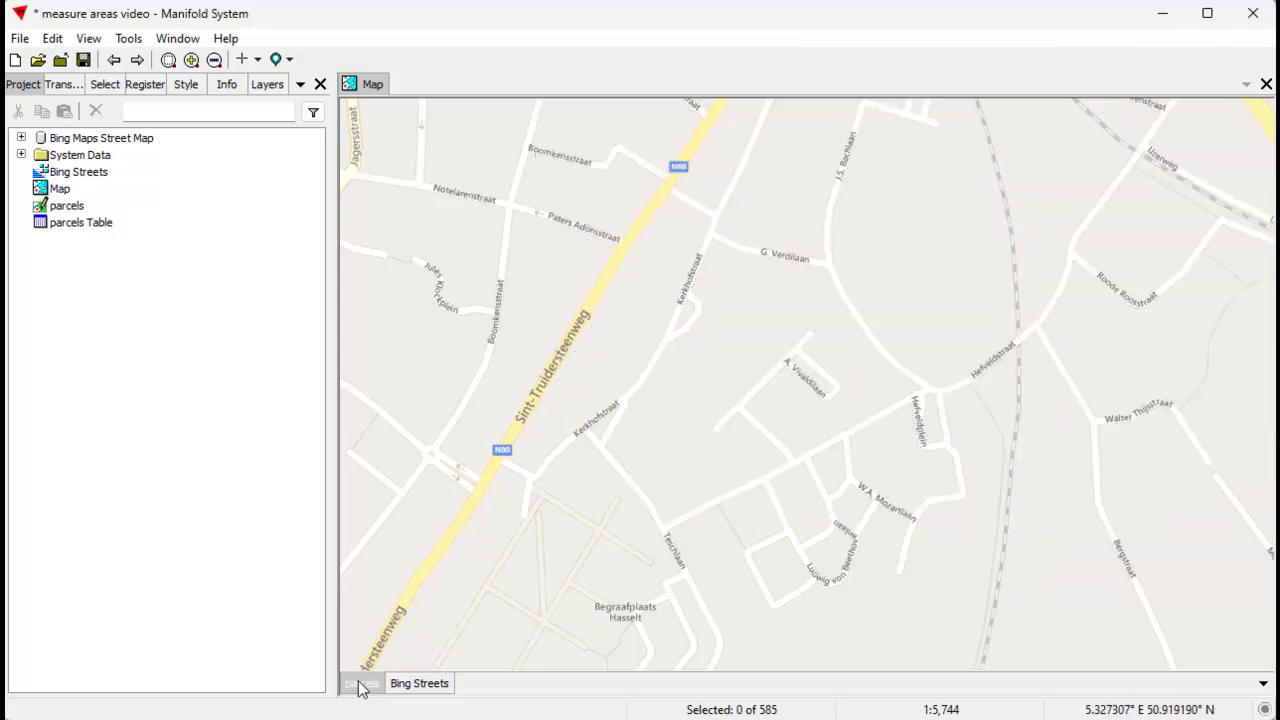
pyautogui.keyDown('ctrl'); pyautogui.click(361, 684); pyautogui.keyUp('ctrl')
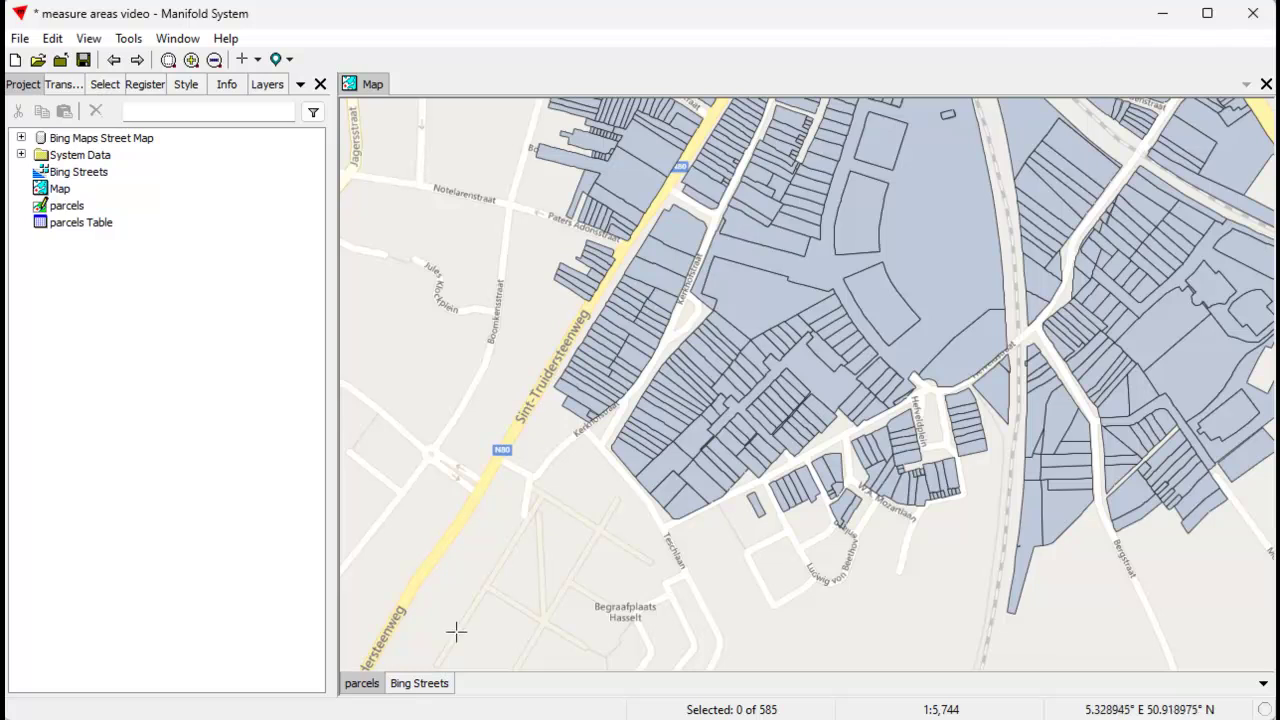
pyautogui.keyDown('ctrl'); pyautogui.click(431, 688); pyautogui.keyUp('ctrl')
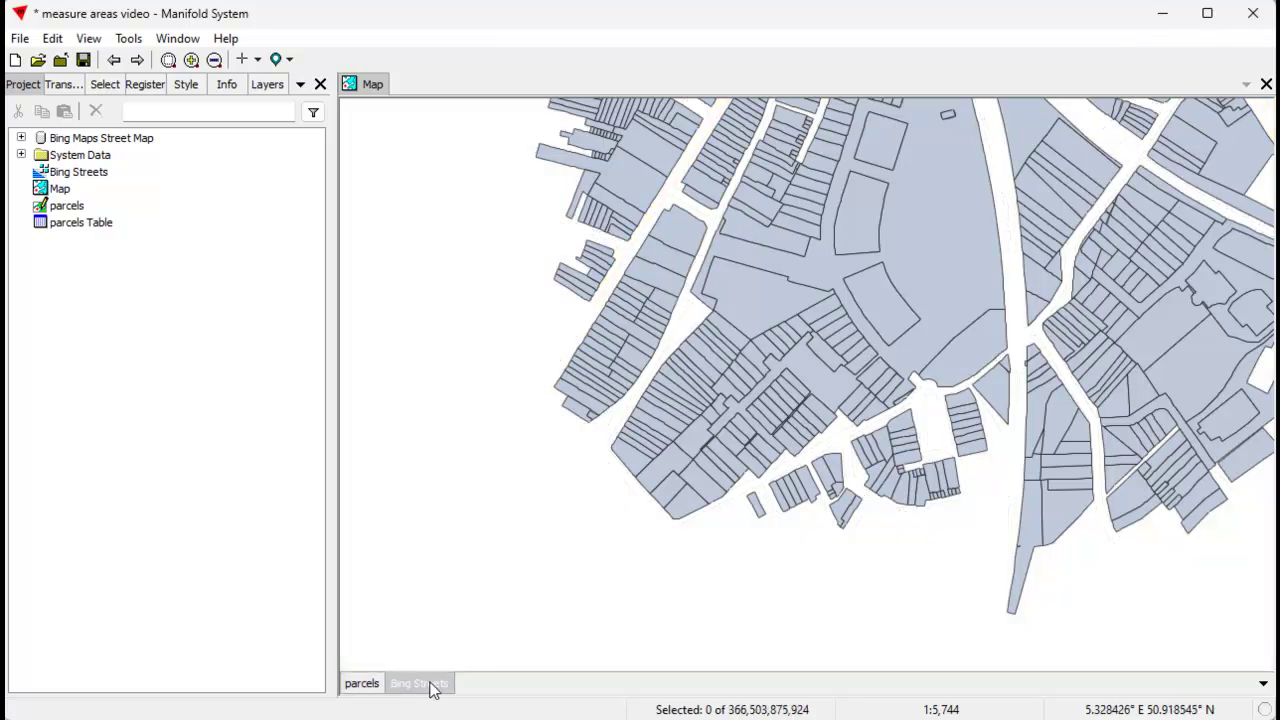
pyautogui.keyDown('ctrl'); pyautogui.click(431, 688); pyautogui.keyUp('ctrl')
pyautogui.click(371, 686)
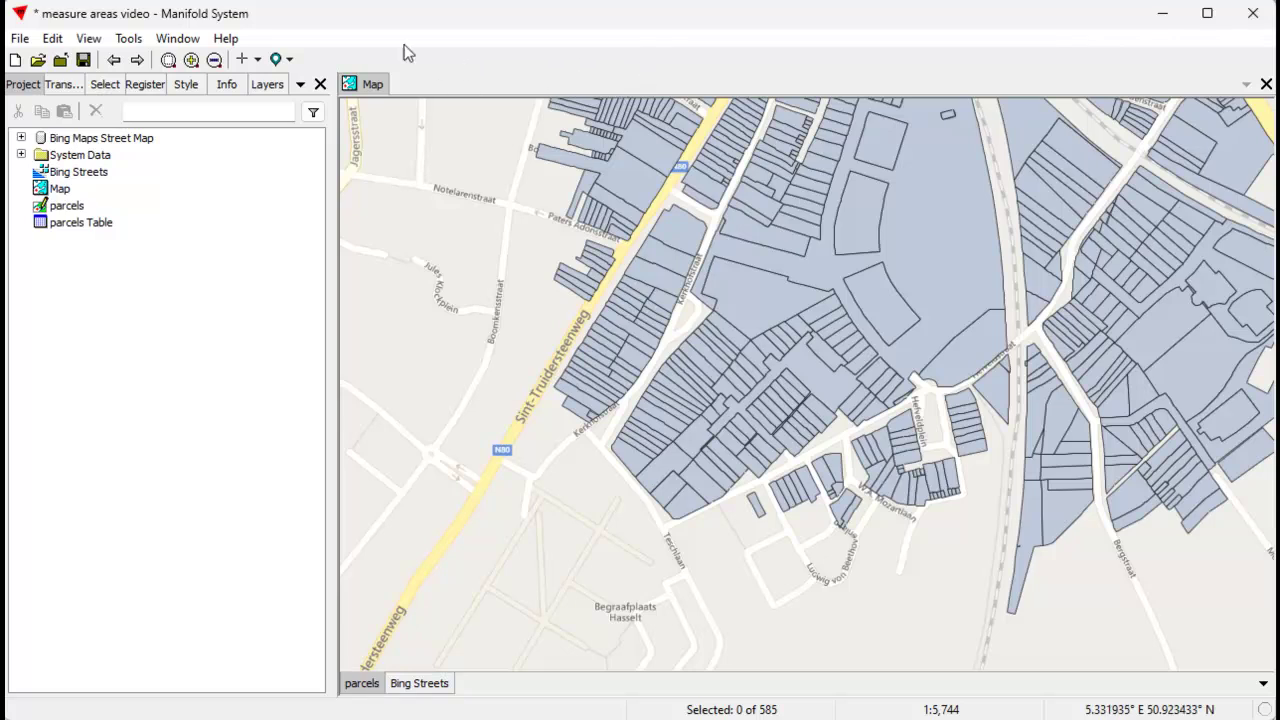
# Step: Draw a five-vertex measurement path across the map
pyautogui.click(255, 60)
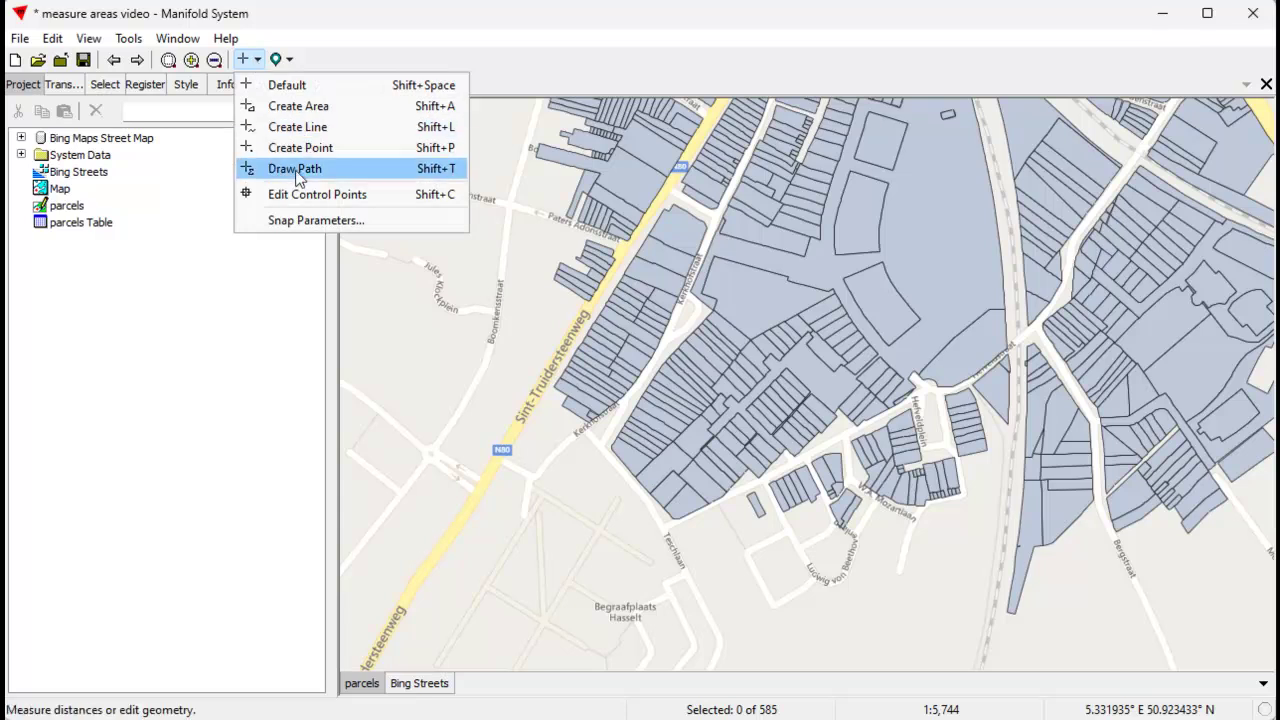
pyautogui.click(295, 169)
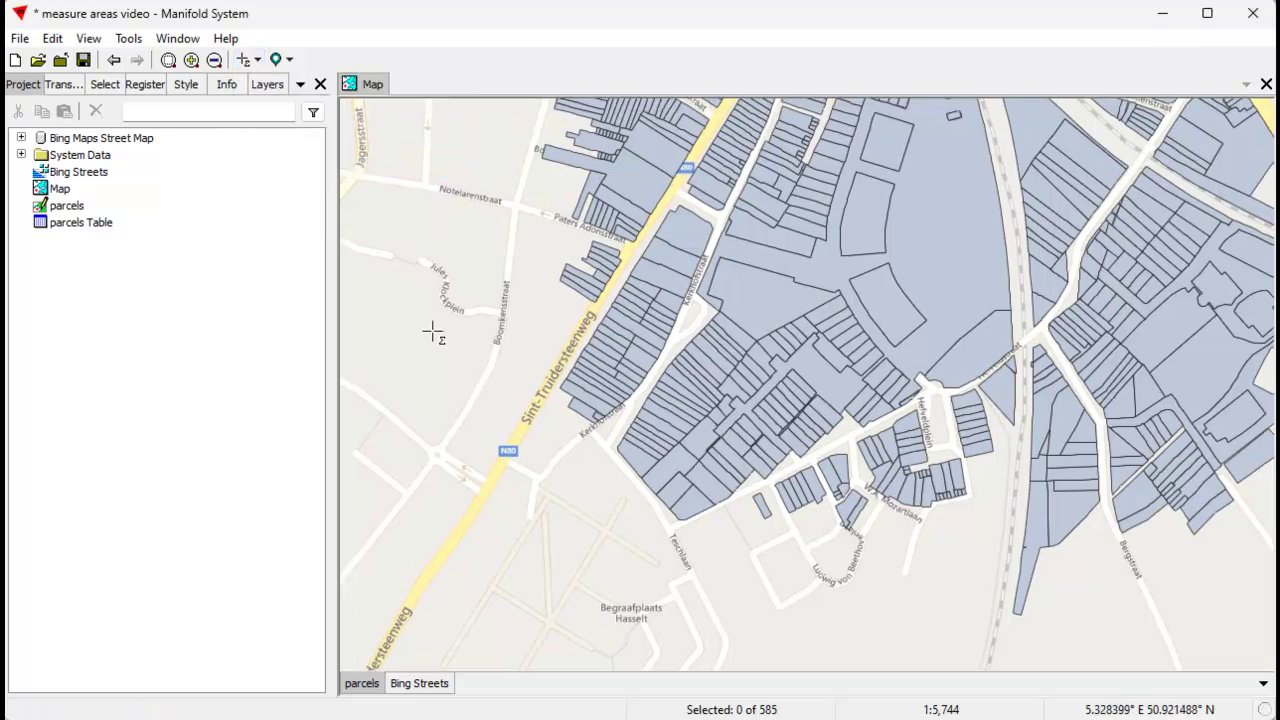
pyautogui.click(426, 313)
pyautogui.click(474, 393)
pyautogui.click(556, 313)
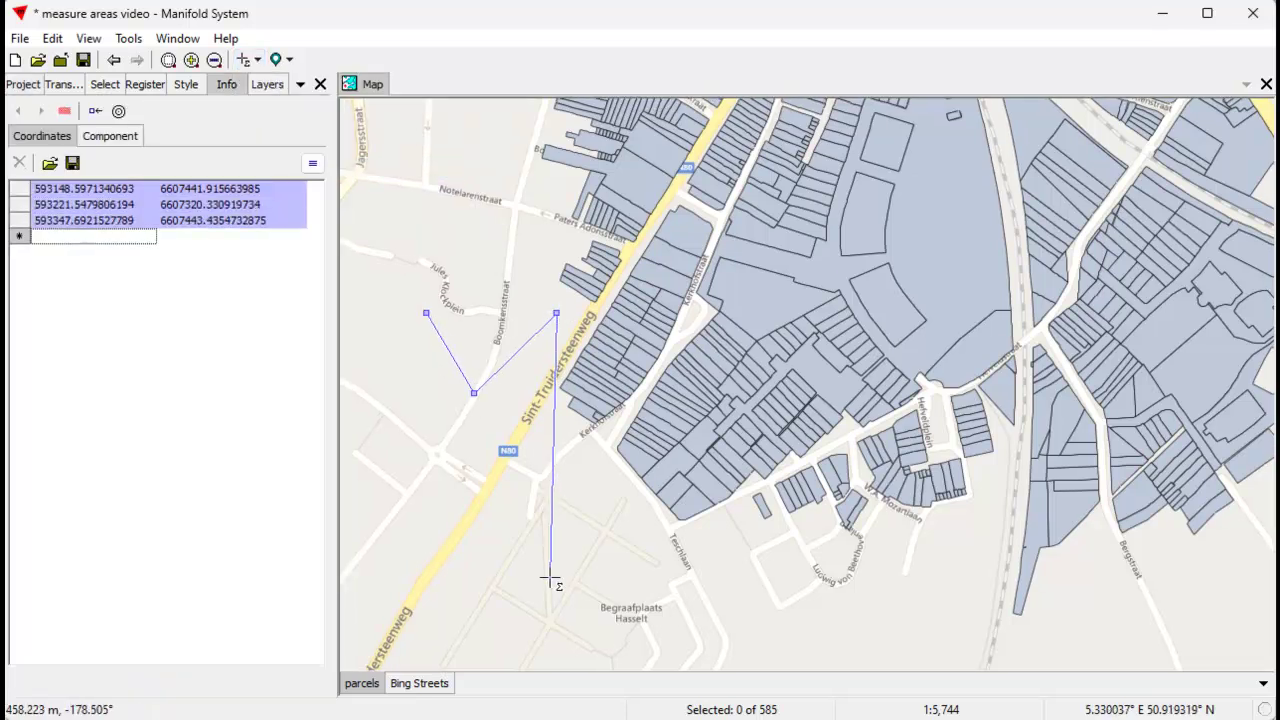
pyautogui.click(549, 573)
pyautogui.click(642, 566)
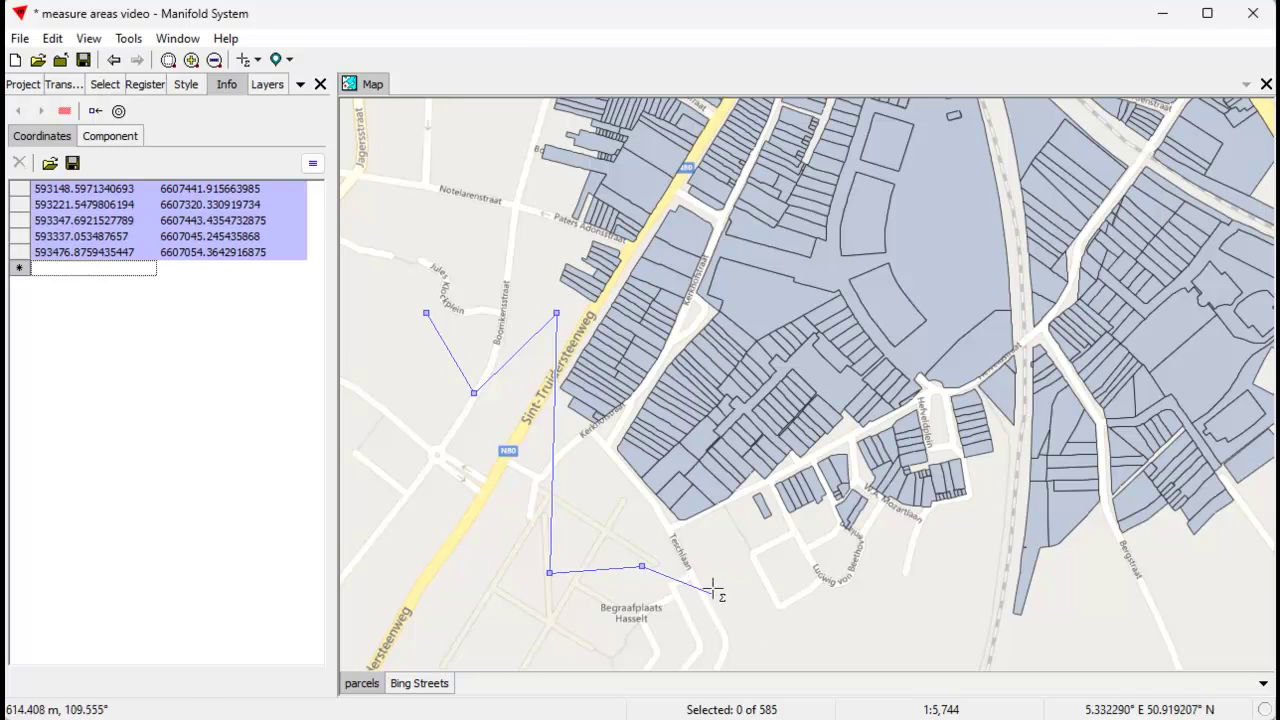
# Step: Clear the measurement path and return to the default navigation mode
pyautogui.rightClick(720, 535)
pyautogui.click(776, 519)
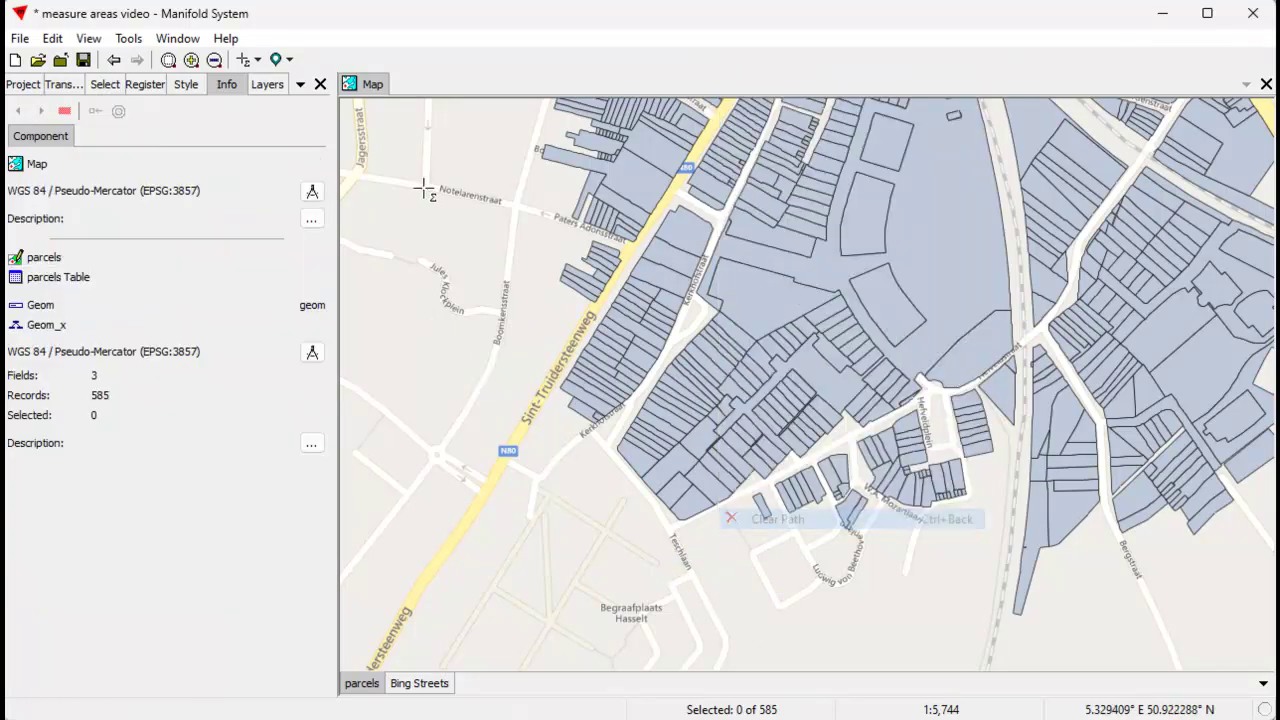
pyautogui.click(256, 62)
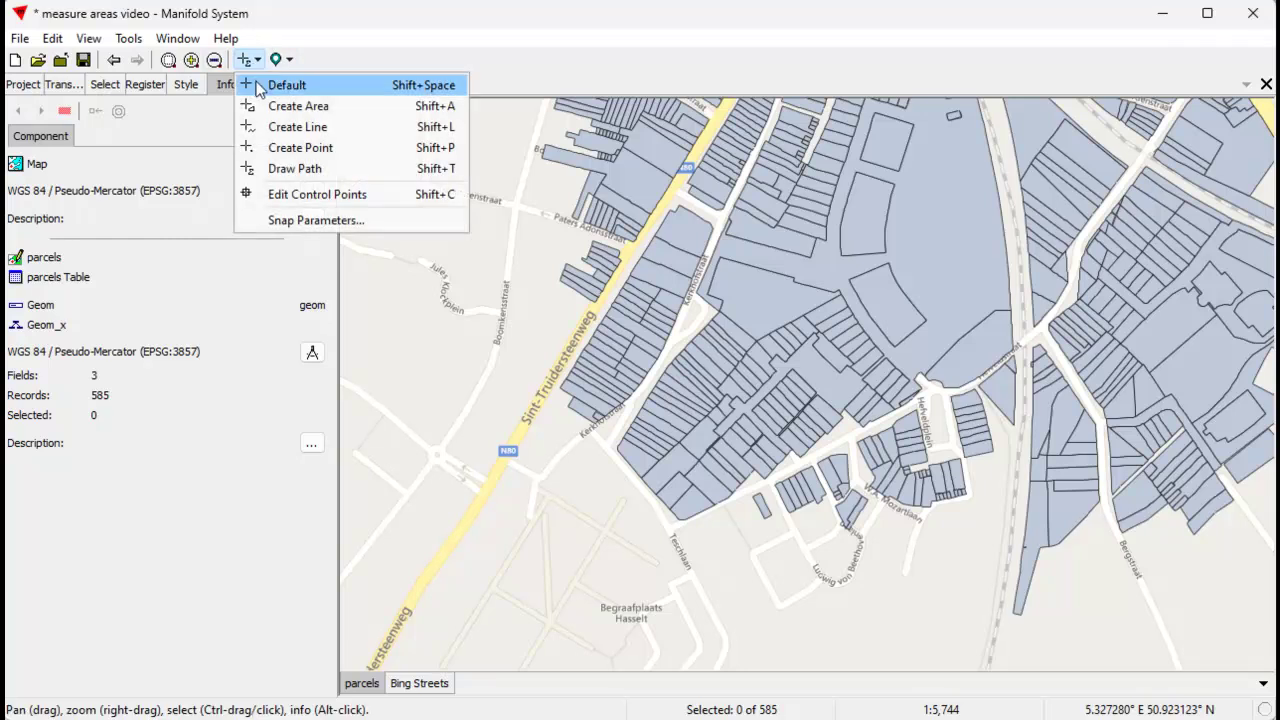
pyautogui.click(262, 86)
# Step: Show the Project pane and move the archive project window aside to uncover the map
pyautogui.click(12, 86)
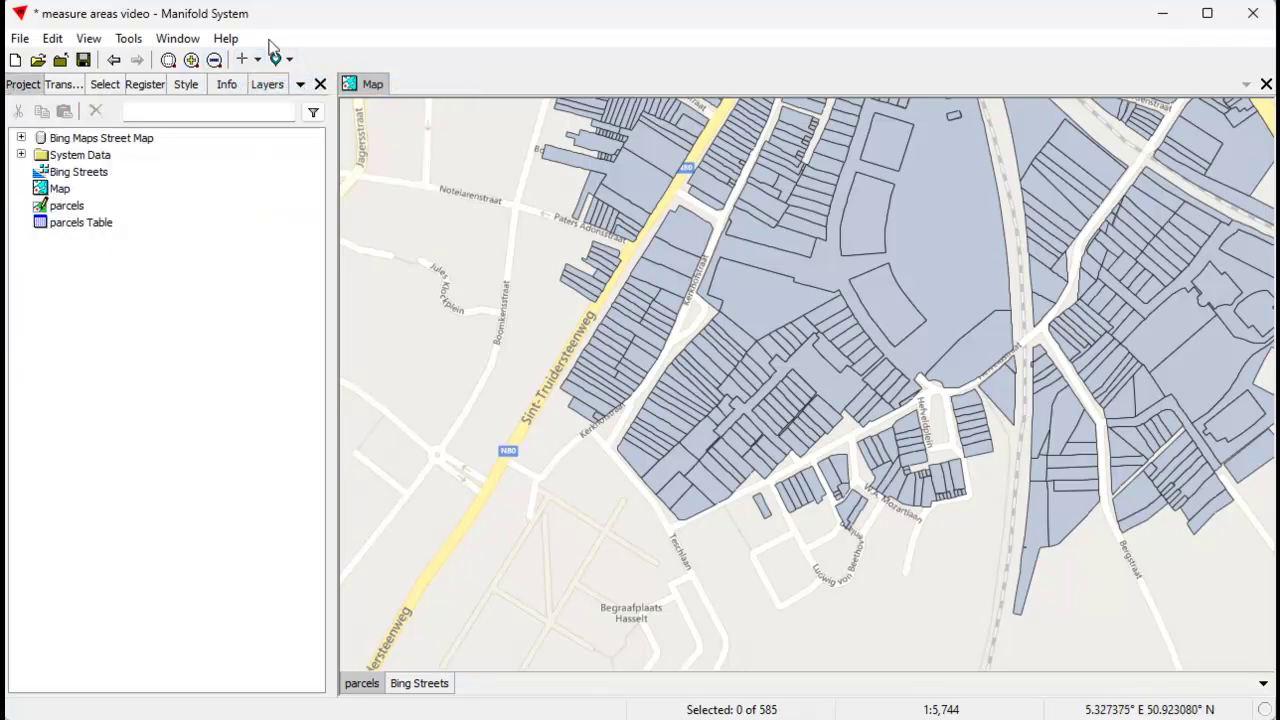
pyautogui.moveTo(564, 344); pyautogui.dragTo(537, 343)
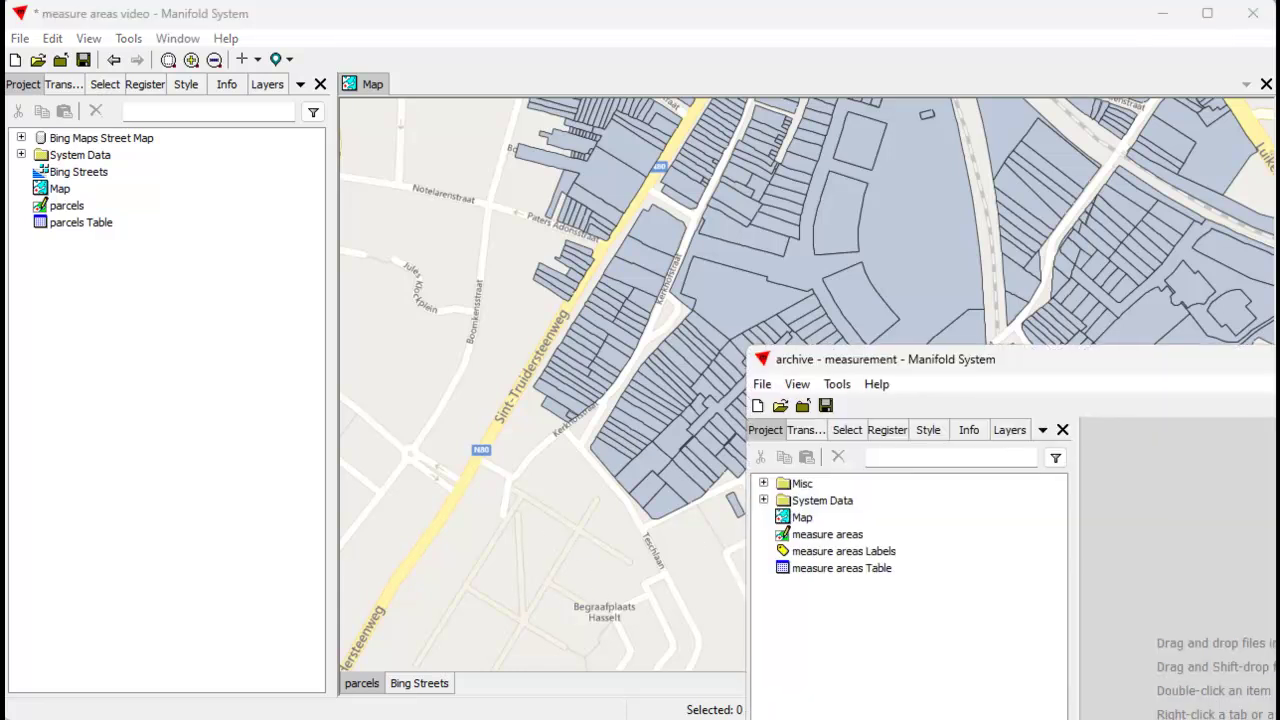
pyautogui.moveTo(1275, 363); pyautogui.dragTo(950, 108)
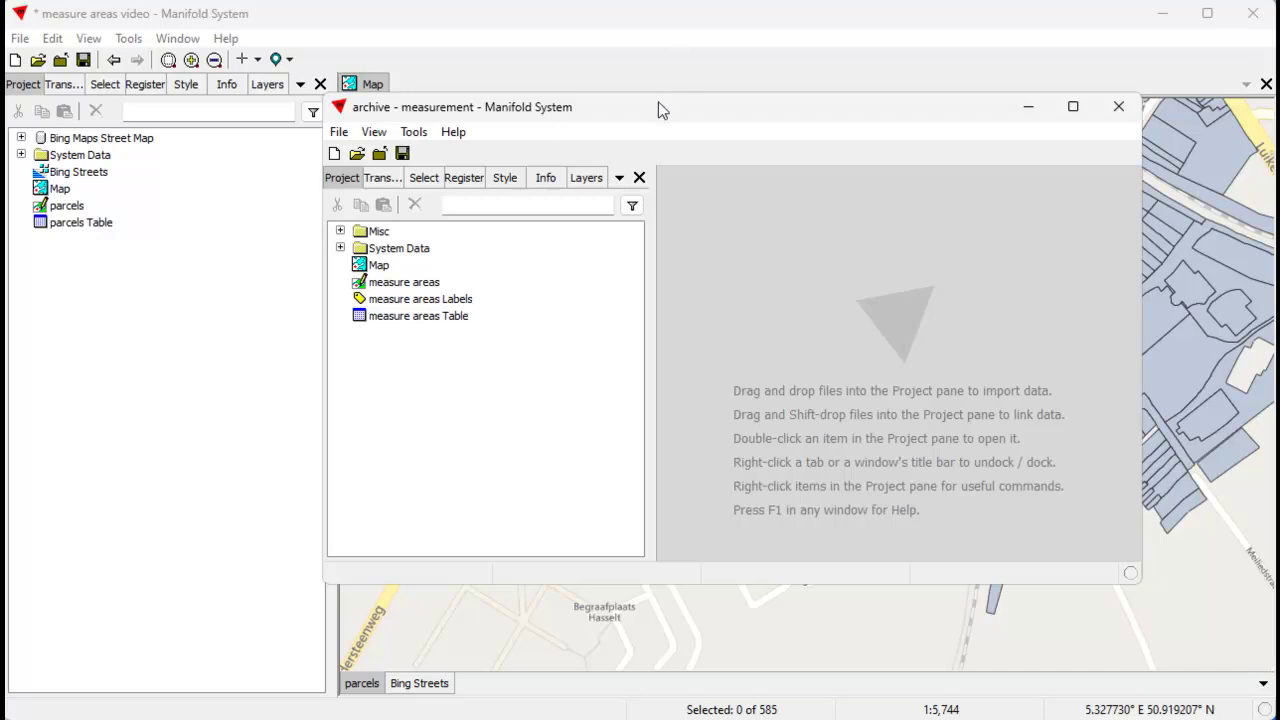
pyautogui.moveTo(658, 106); pyautogui.dragTo(1117, 143)
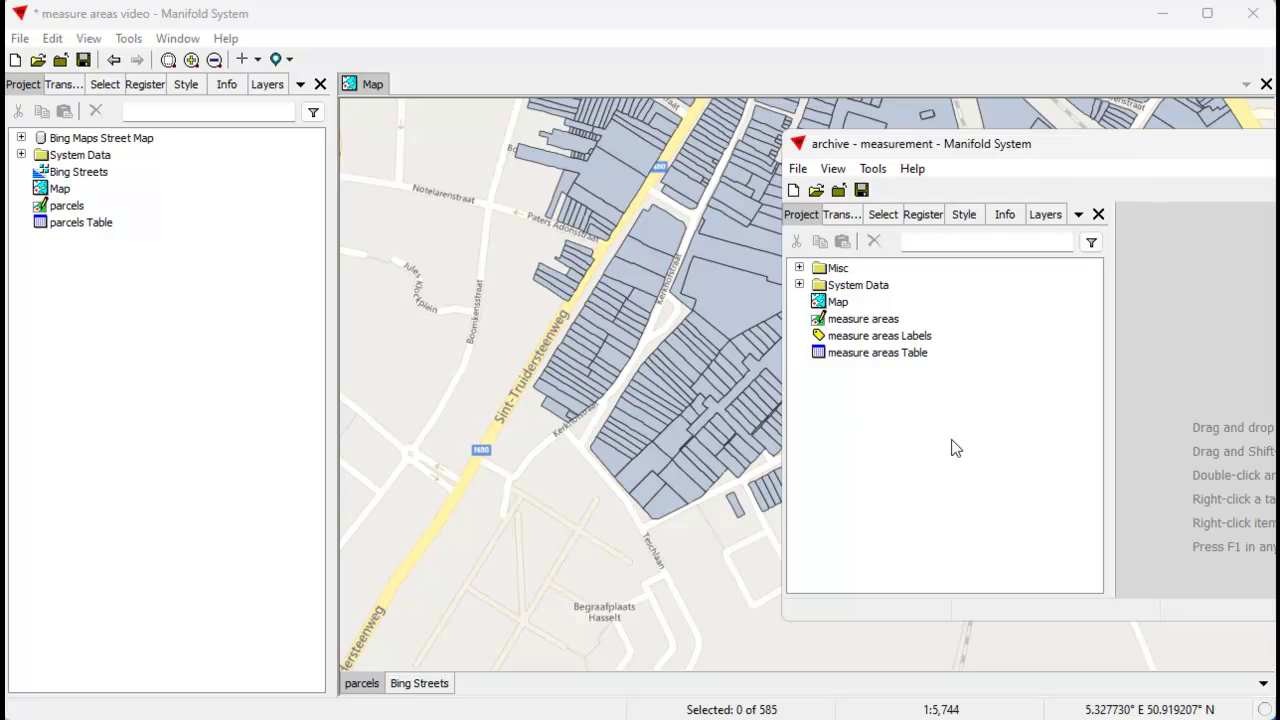
# Step: Copy measure areas, measure areas Labels and measure areas Table from the archive project
pyautogui.click(884, 321)
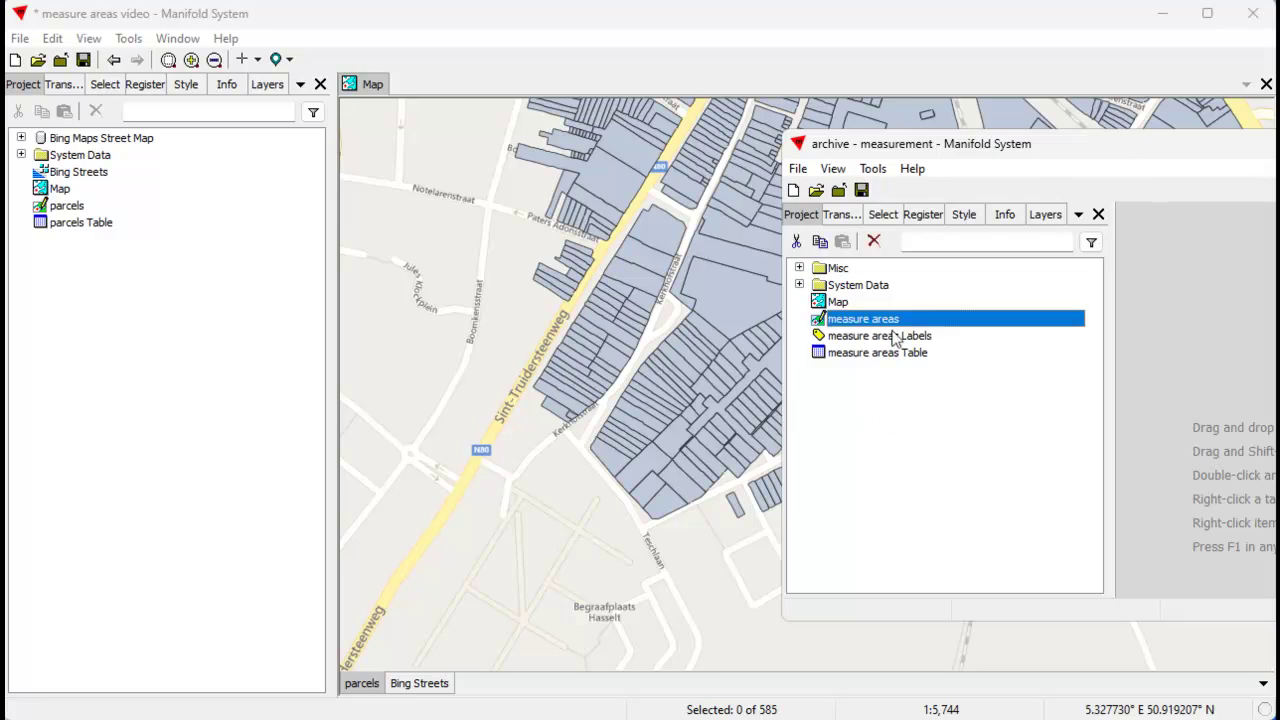
pyautogui.keyDown('ctrl'); pyautogui.click(895, 338); pyautogui.keyUp('ctrl')
pyautogui.keyDown('ctrl'); pyautogui.click(906, 355); pyautogui.keyUp('ctrl')
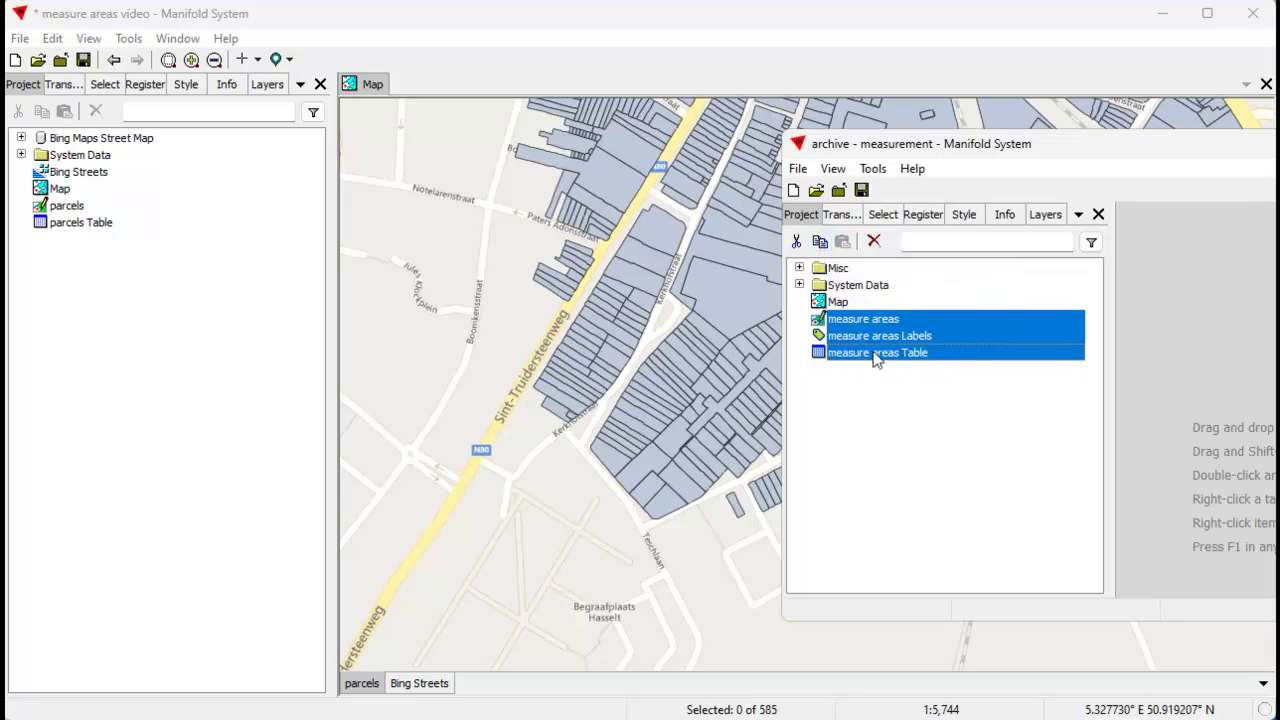
pyautogui.click(820, 242)
# Step: Paste the measure areas components into the main project and add measure areas to the map
pyautogui.click(196, 377)
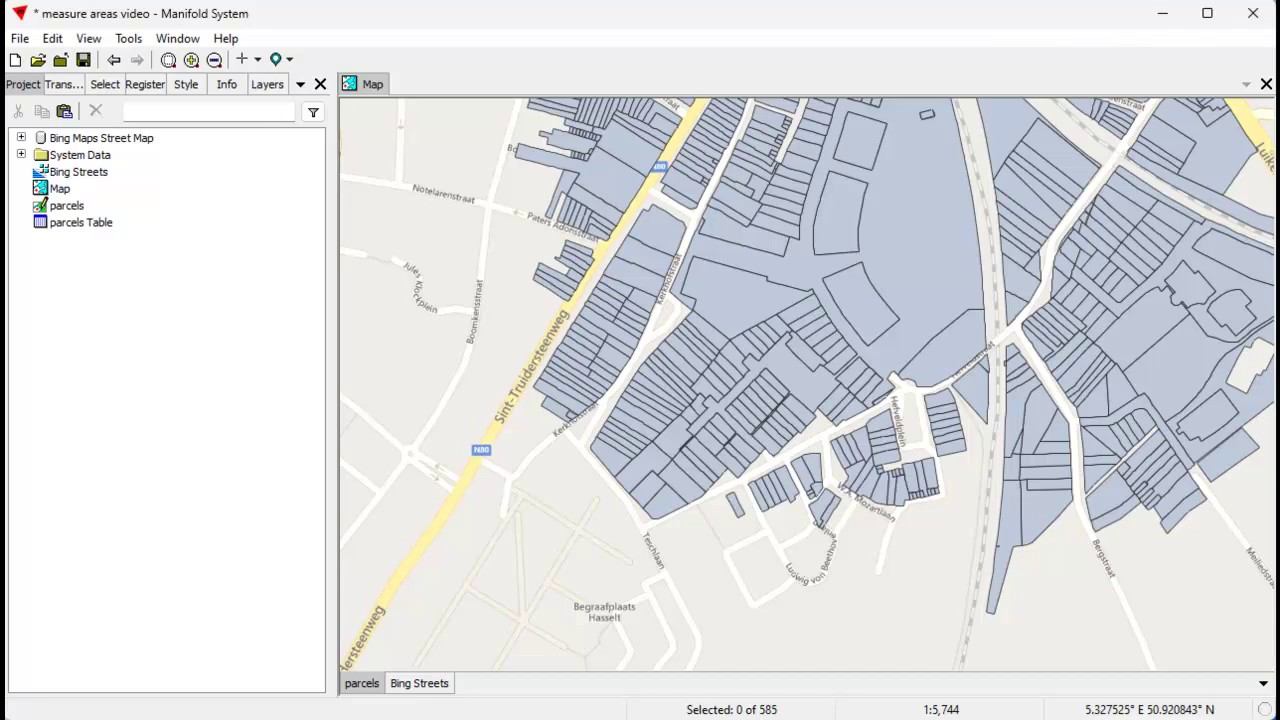
pyautogui.click(62, 116)
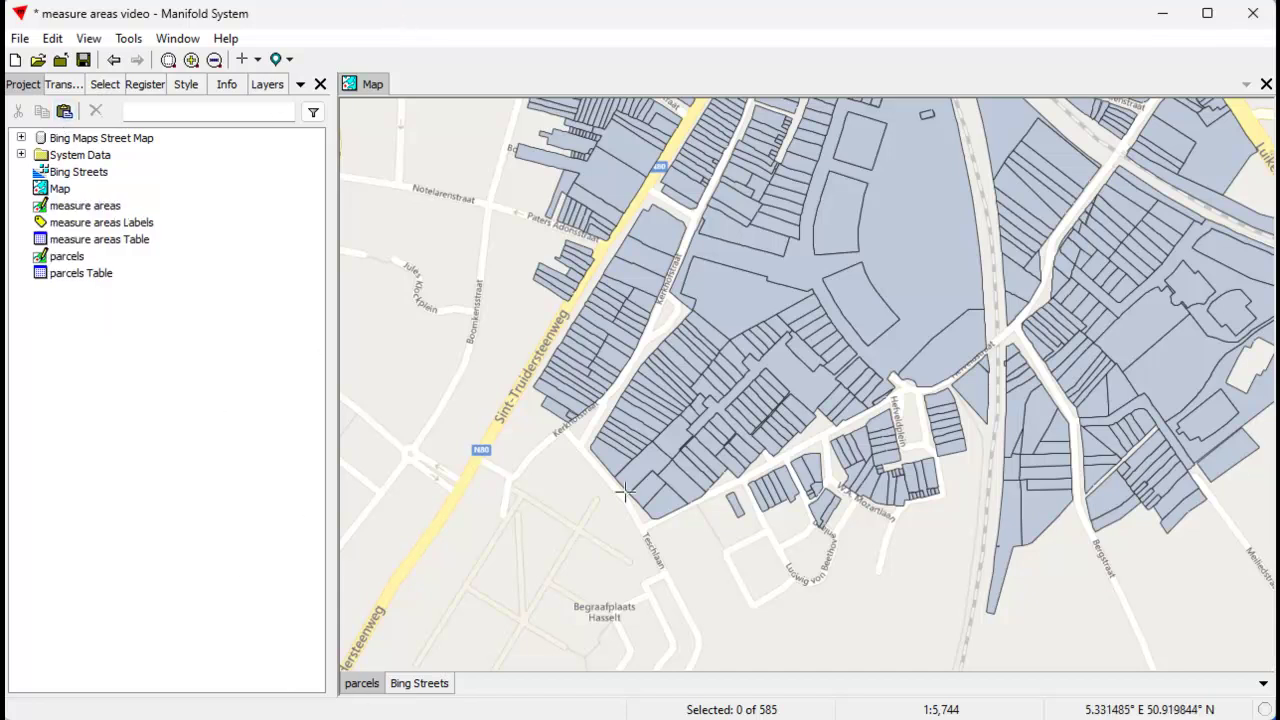
pyautogui.click(104, 207)
pyautogui.moveTo(468, 315); pyautogui.dragTo(468, 315)
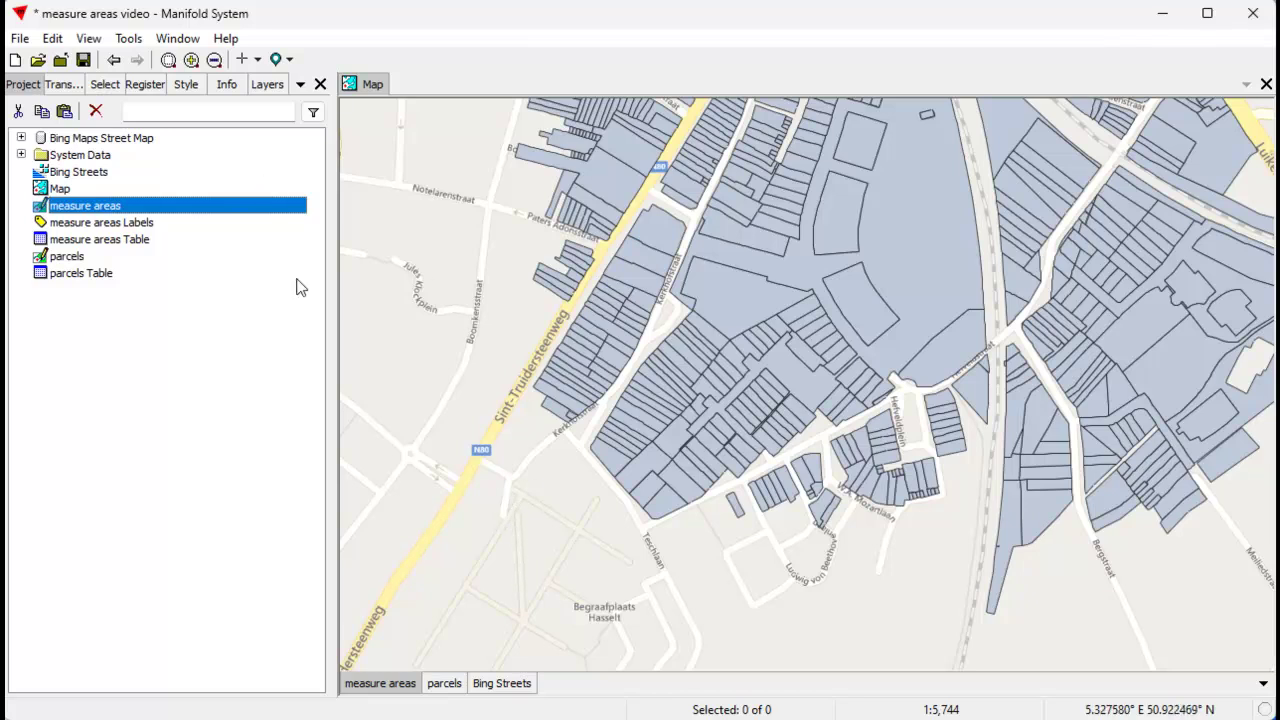
# Step: Inspect the measure areas Table, then close it to return to the map
pyautogui.doubleClick(150, 243)
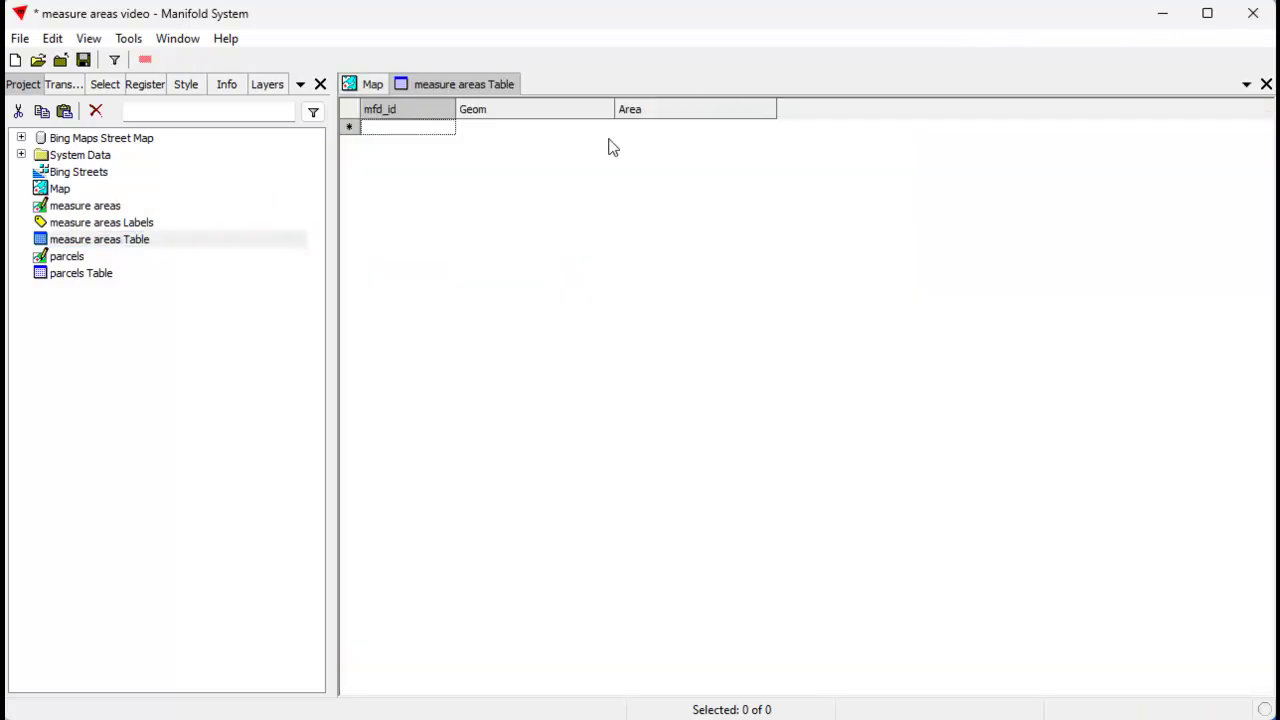
pyautogui.moveTo(645, 115)
pyautogui.click(1266, 84)
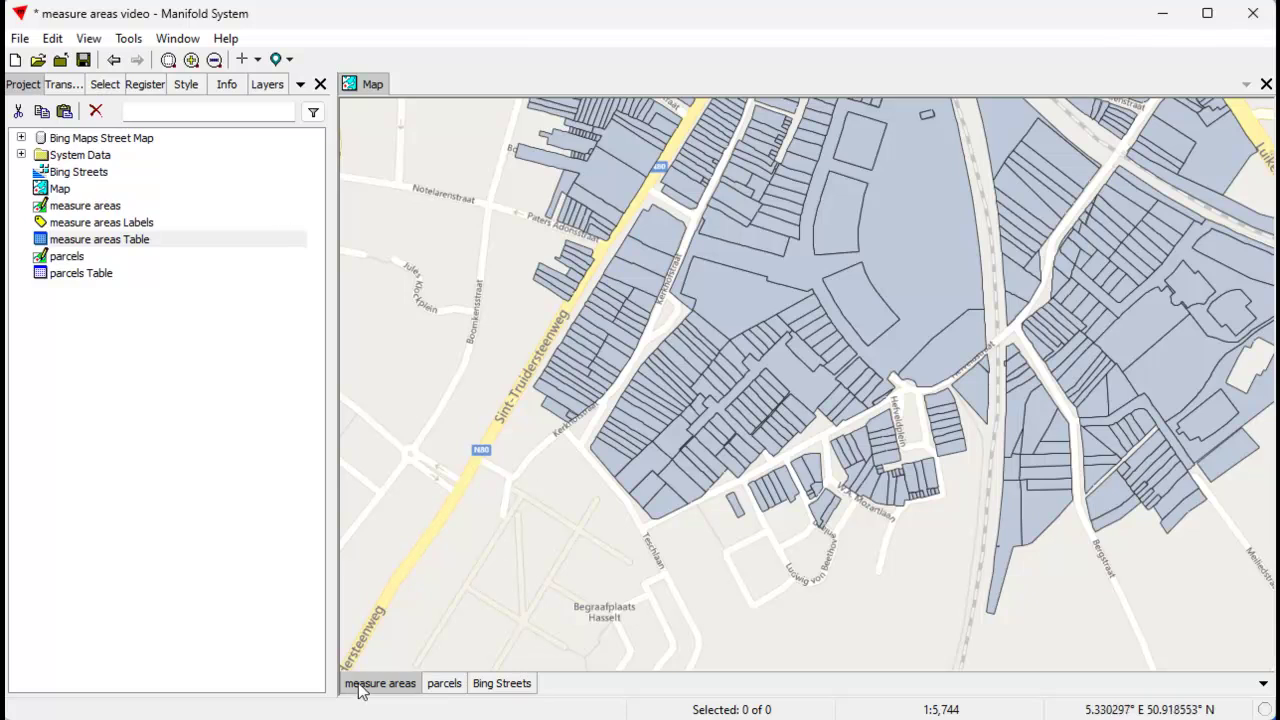
# Step: Draw a new four-corner area and save it into measure areas
pyautogui.click(257, 59)
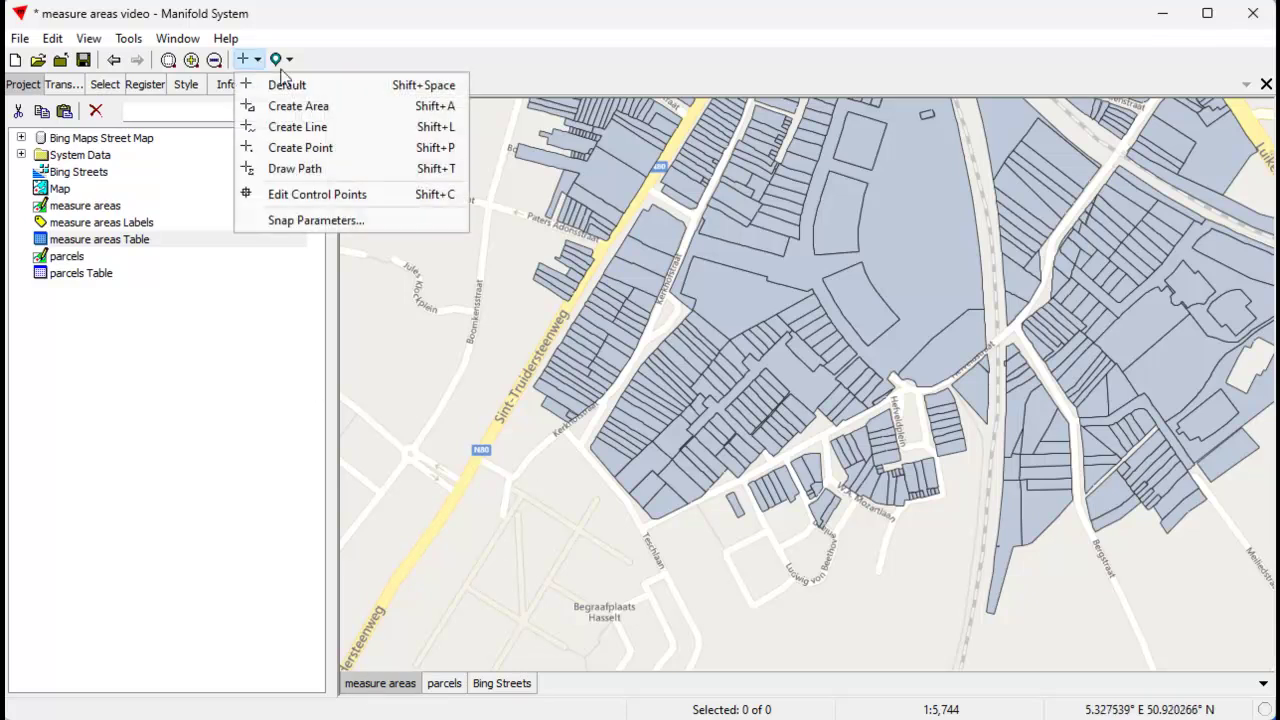
pyautogui.click(298, 106)
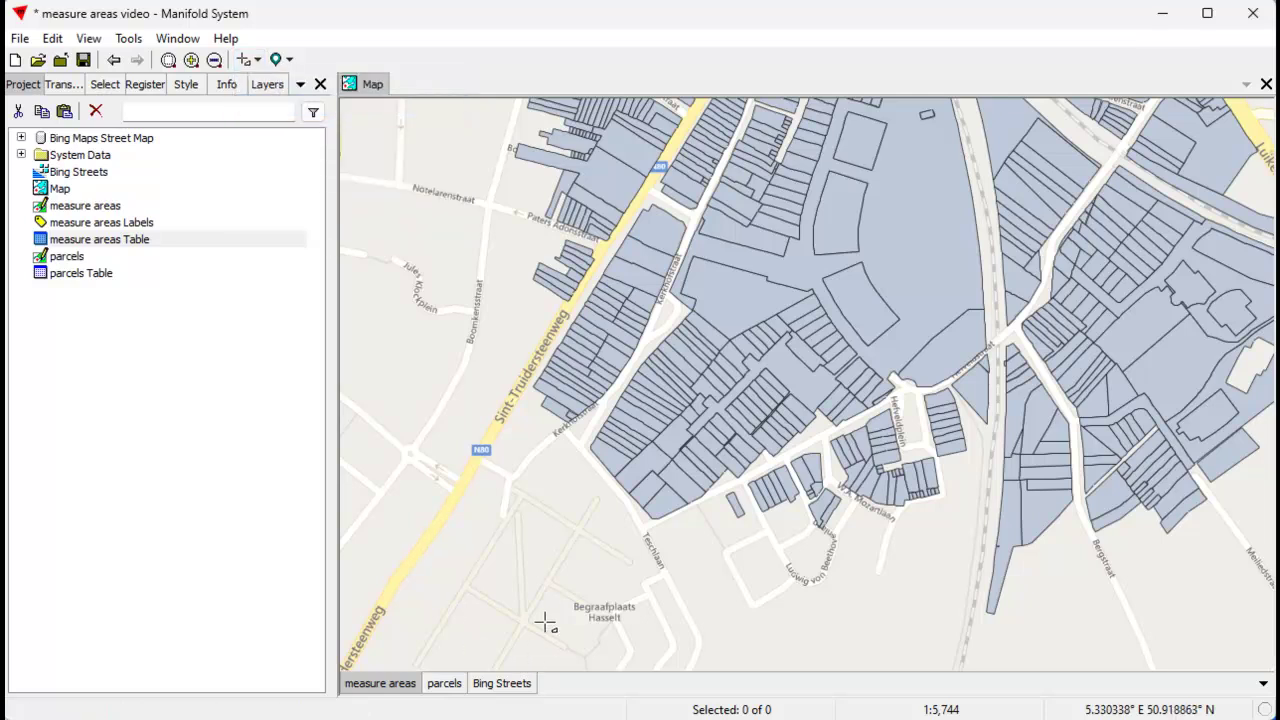
pyautogui.click(520, 496)
pyautogui.click(578, 527)
pyautogui.click(524, 623)
pyautogui.click(465, 585)
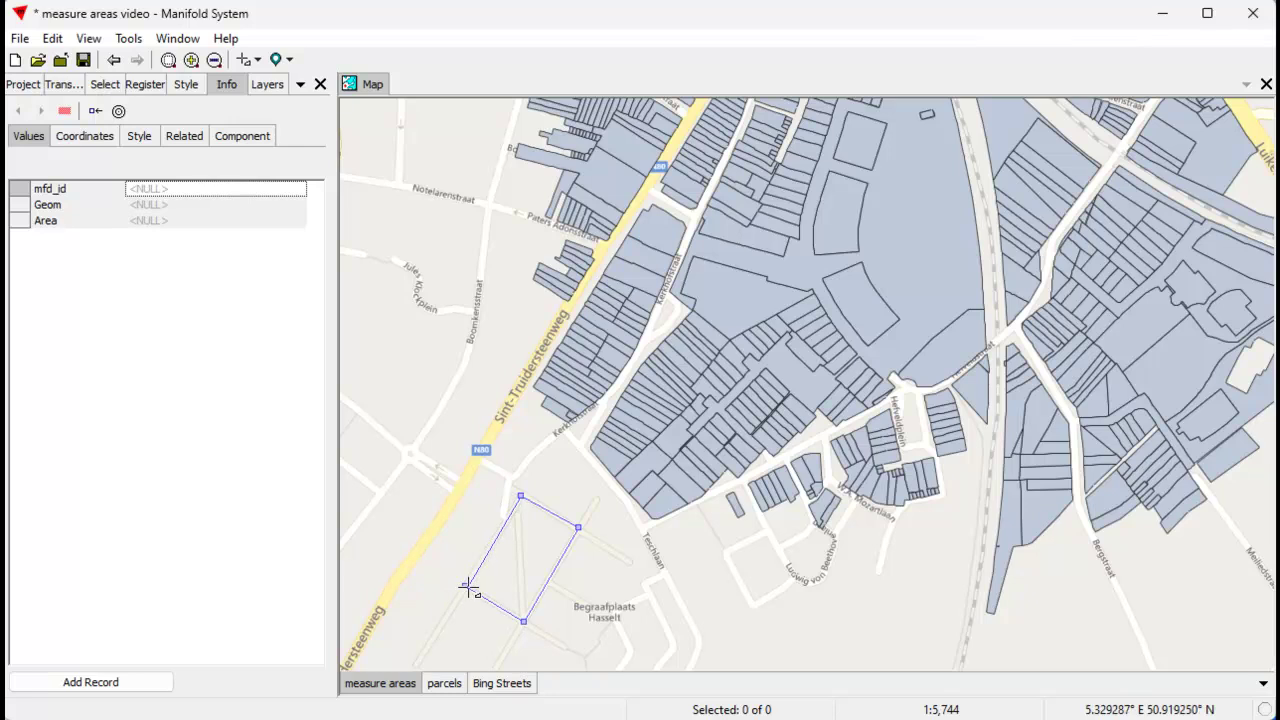
pyautogui.rightClick(468, 586)
pyautogui.click(540, 574)
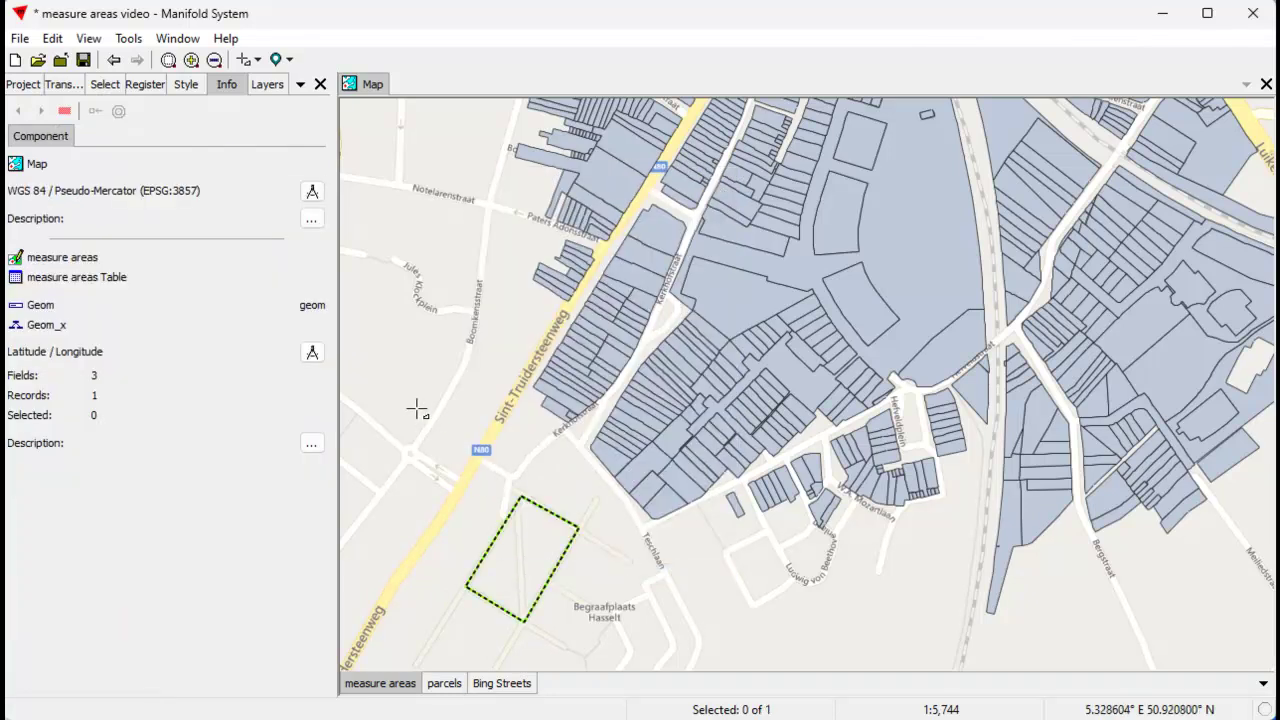
# Step: Check the new area's 6709.40 Area value and add measure areas Labels to the map
pyautogui.click(509, 540)
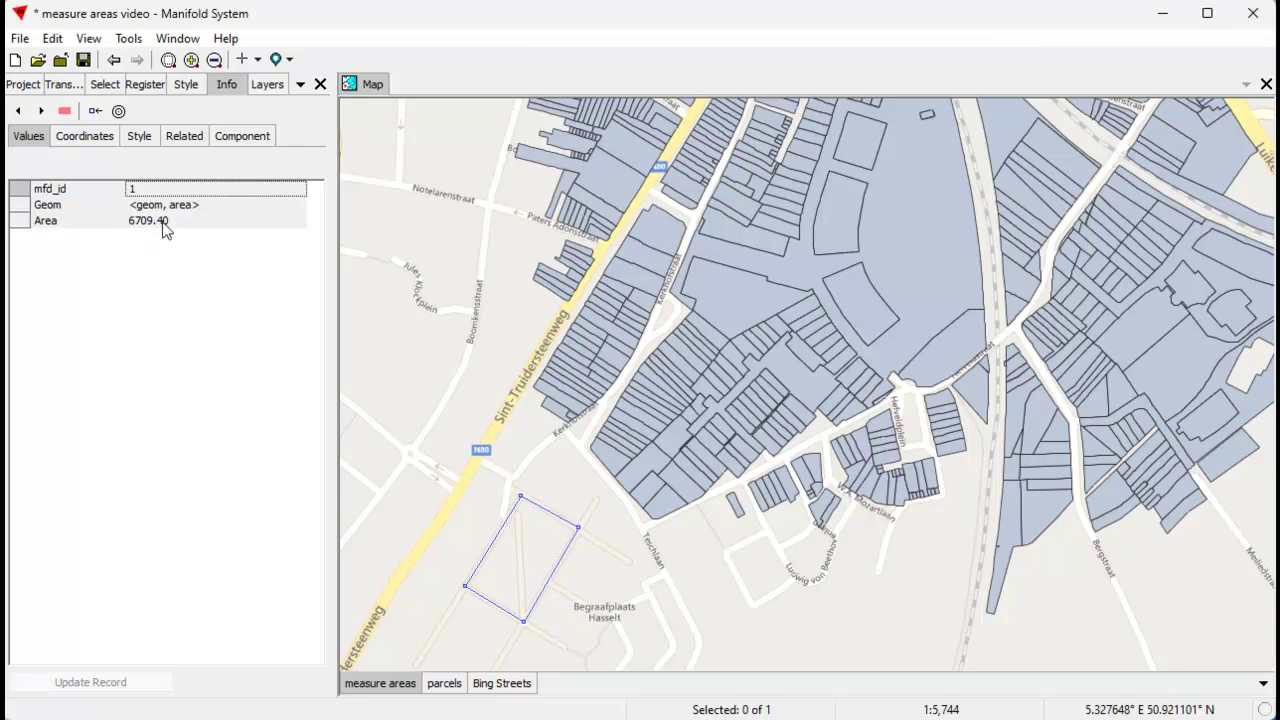
pyautogui.click(437, 555)
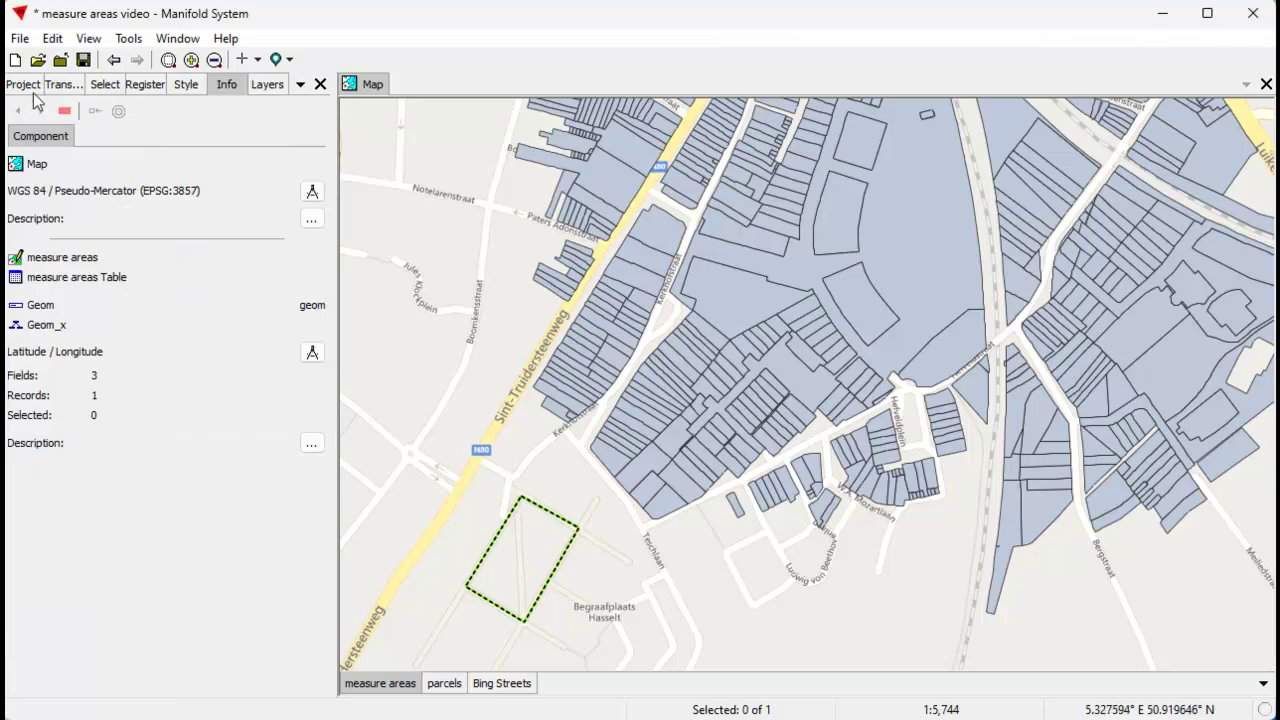
pyautogui.click(31, 88)
pyautogui.click(146, 223)
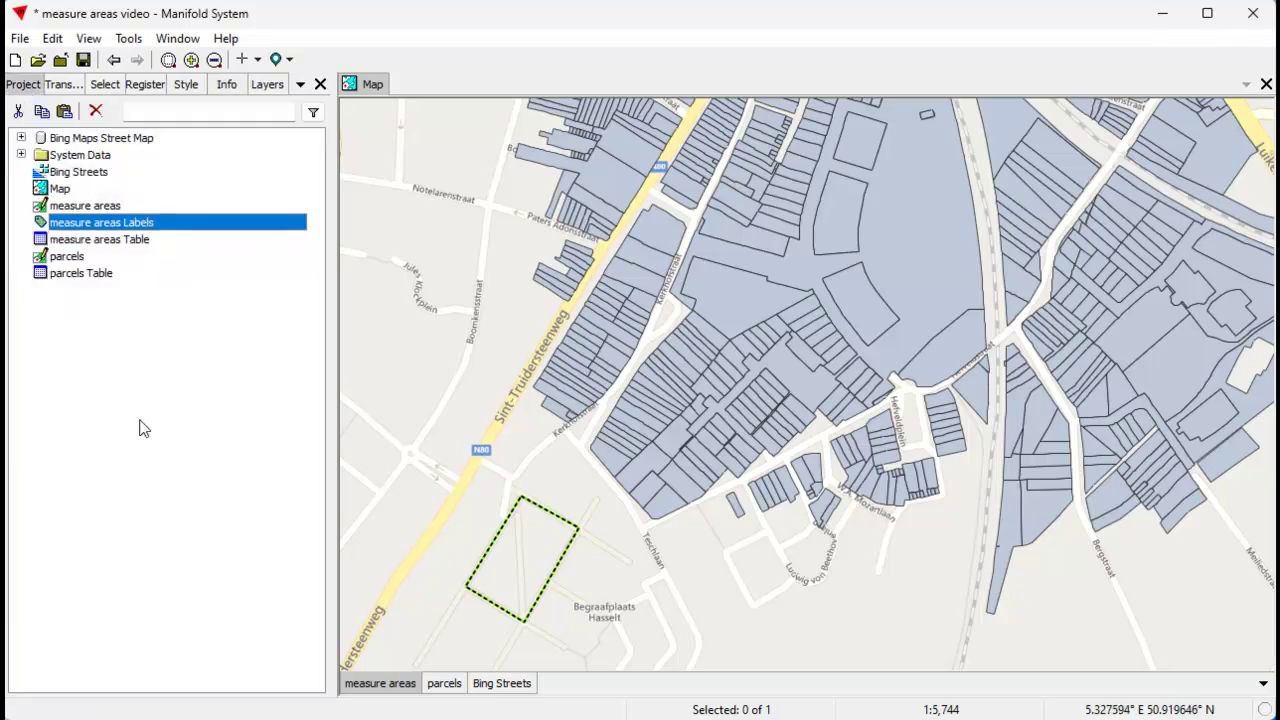
pyautogui.moveTo(184, 224); pyautogui.dragTo(437, 478)
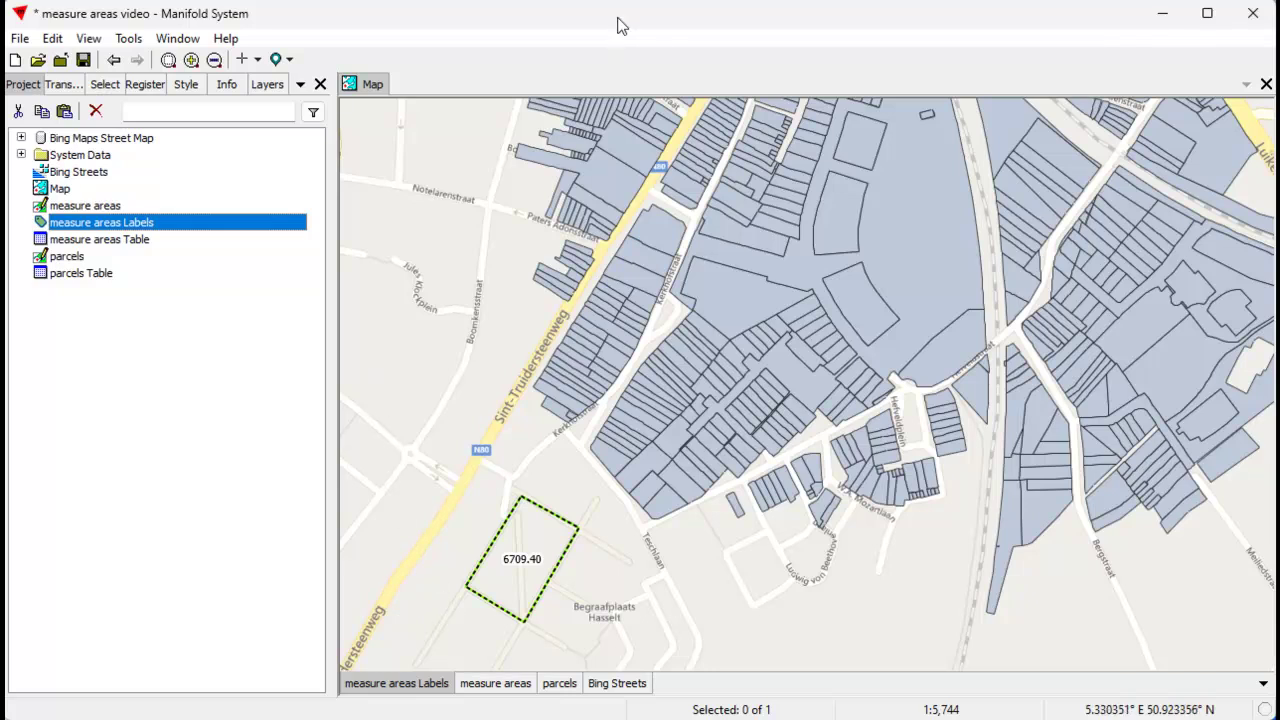
# Step: Copy one parcel from the parcels layer and paste it into measure areas, labelled 5351.17
pyautogui.click(560, 684)
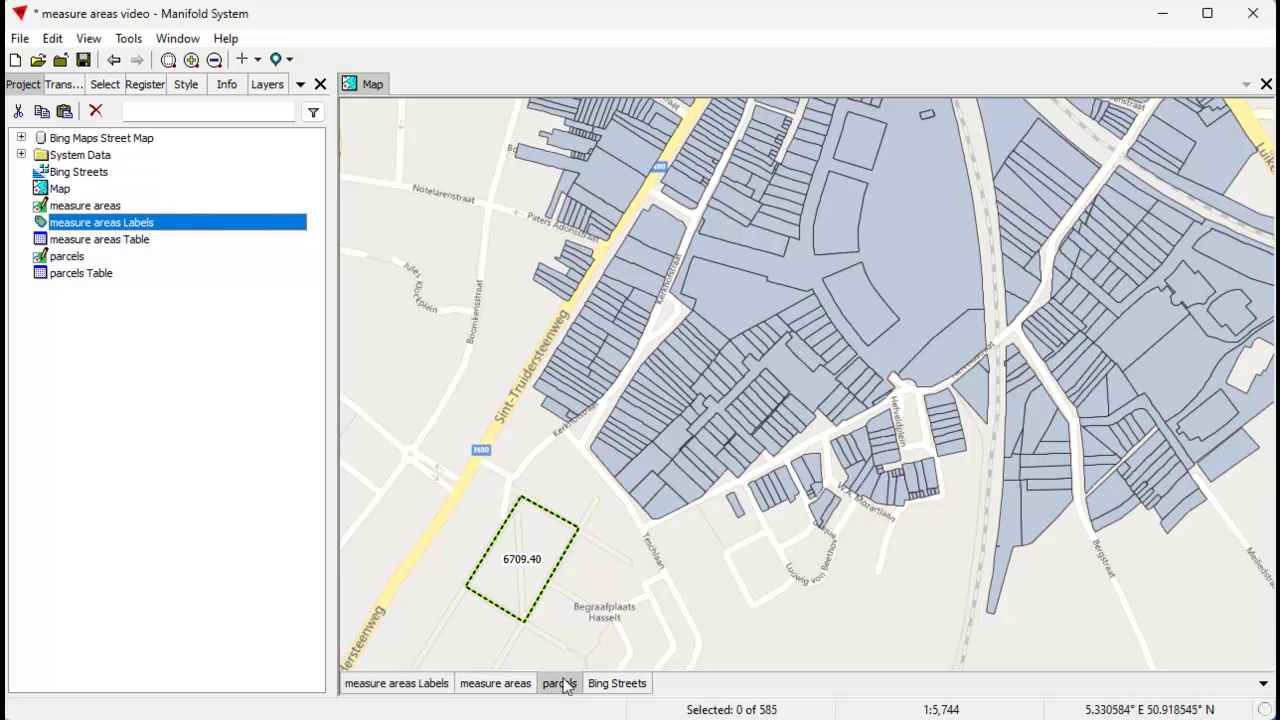
pyautogui.click(738, 306)
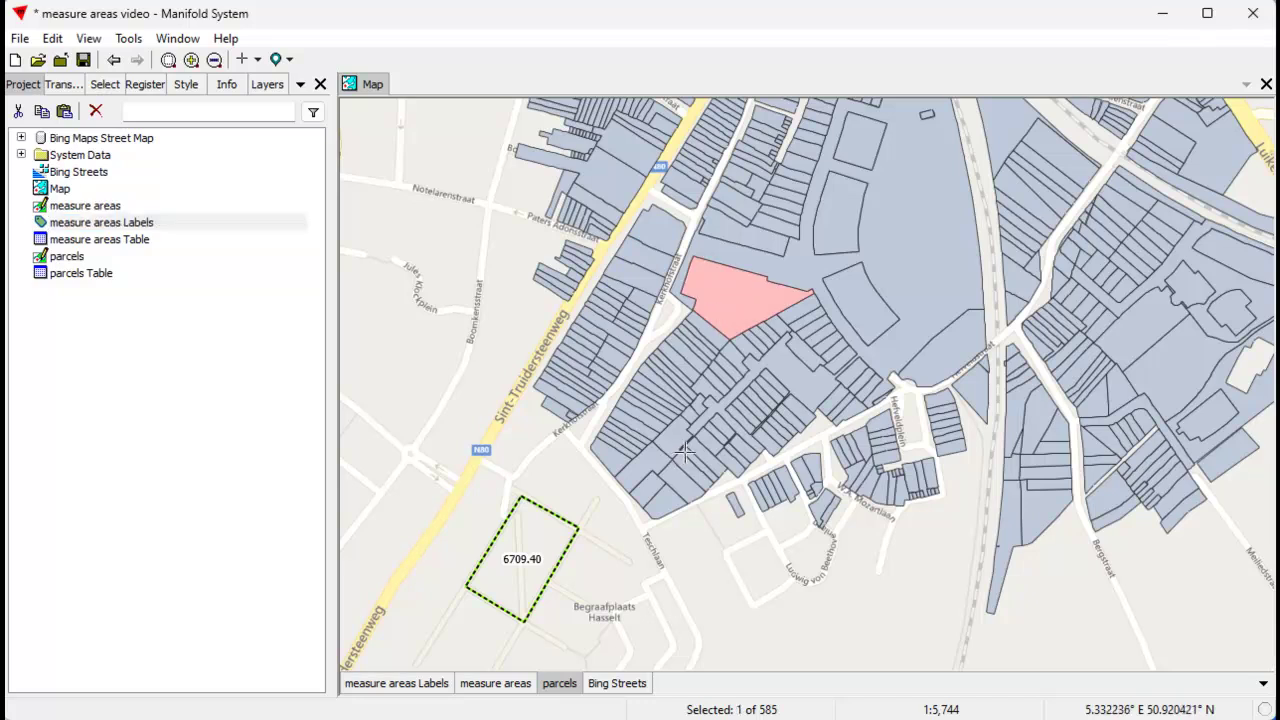
pyautogui.click(52, 38)
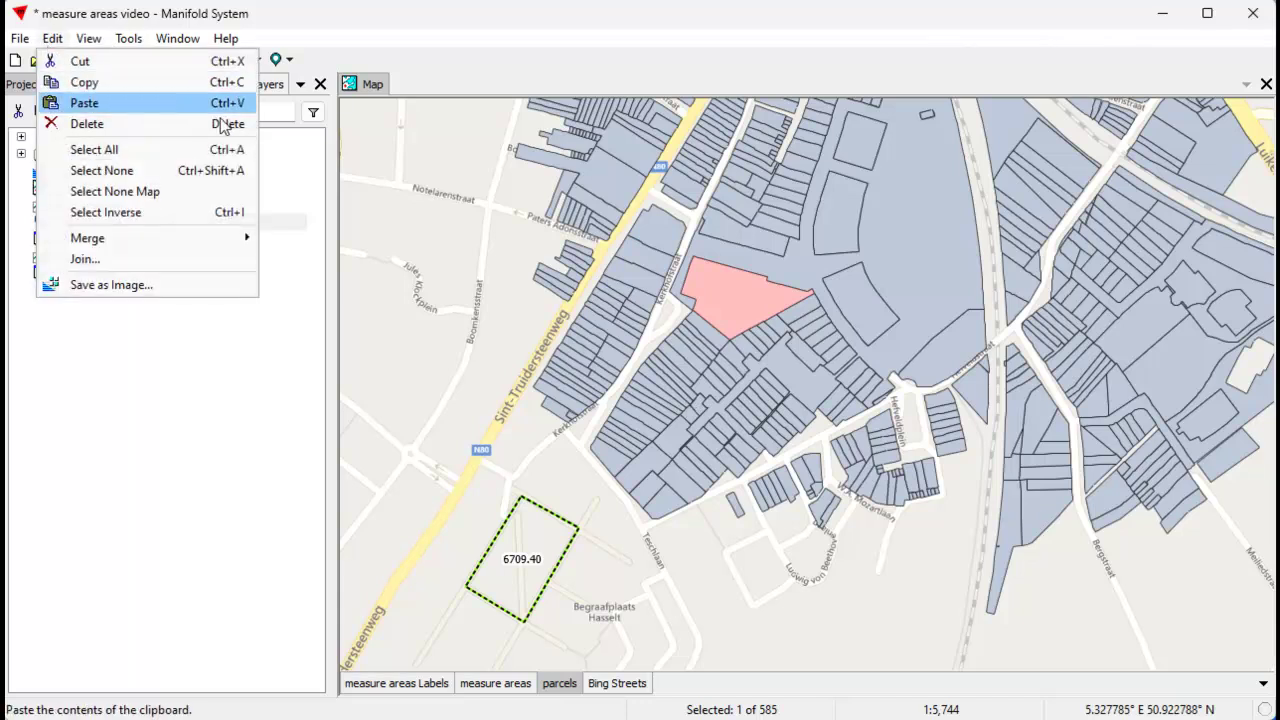
pyautogui.click(462, 70)
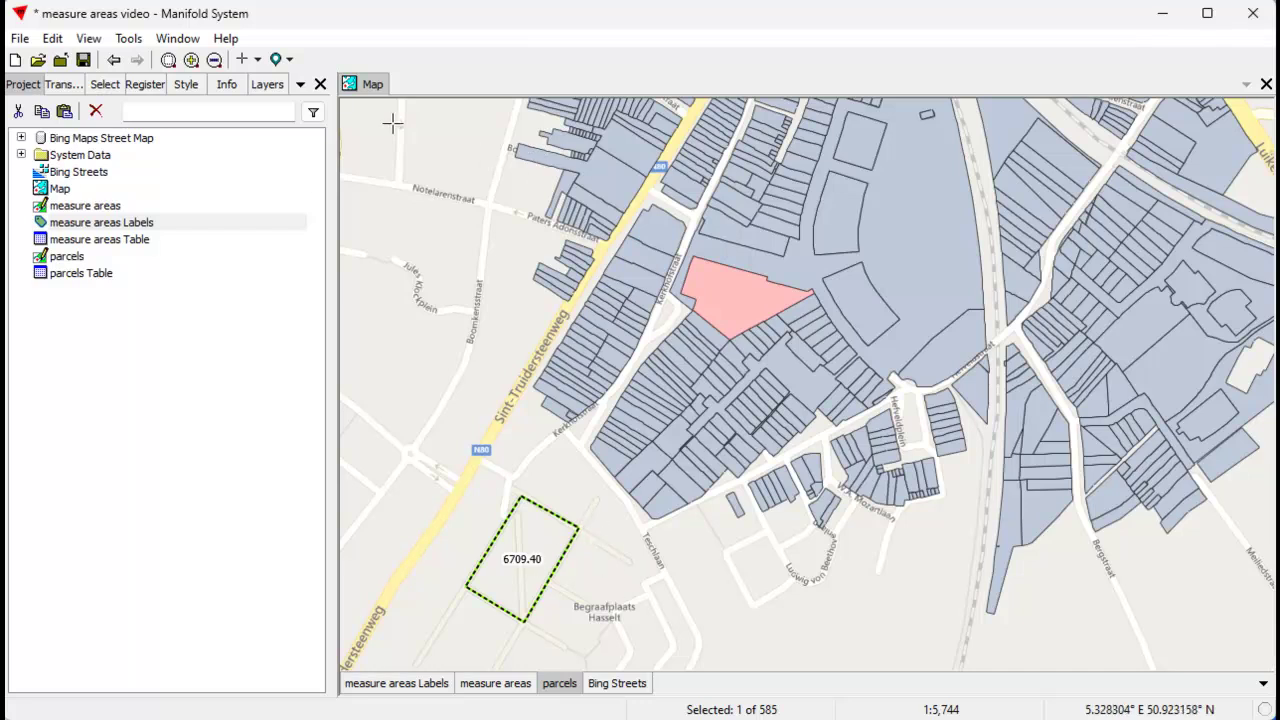
pyautogui.hotkey('ctrl', 'shift', 'a')
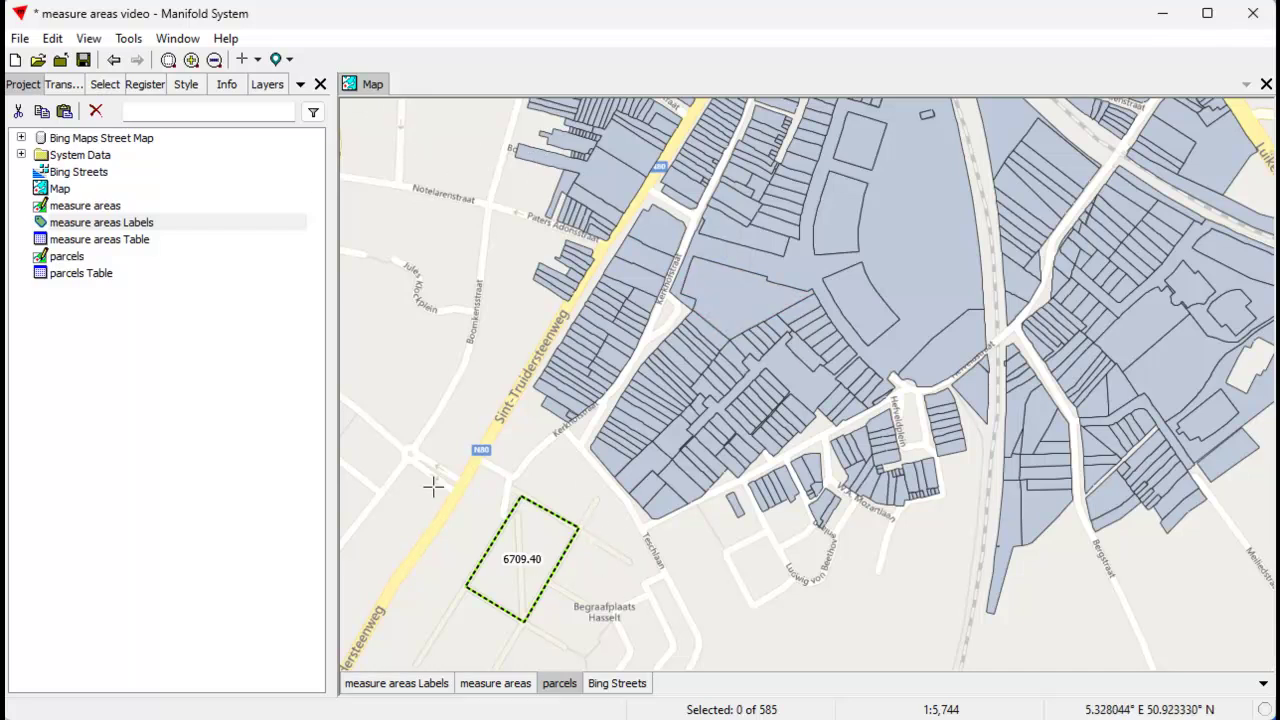
pyautogui.click(496, 684)
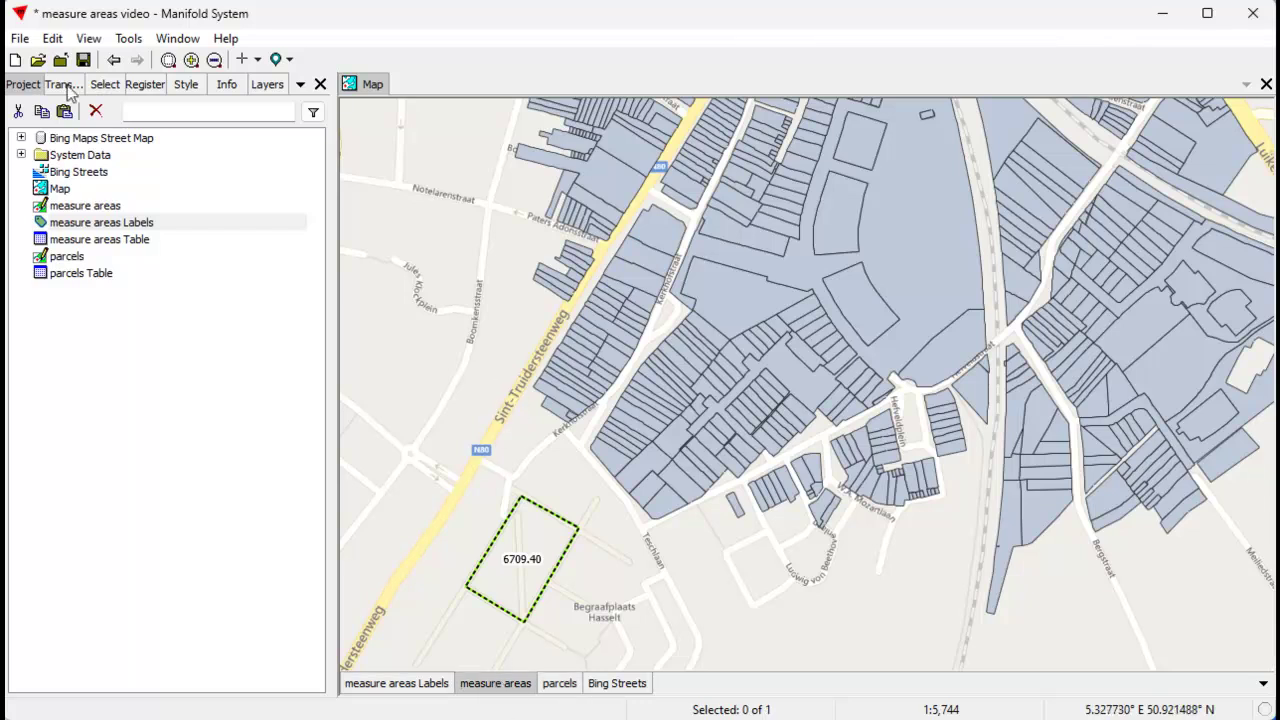
pyautogui.click(52, 38)
pyautogui.click(98, 103)
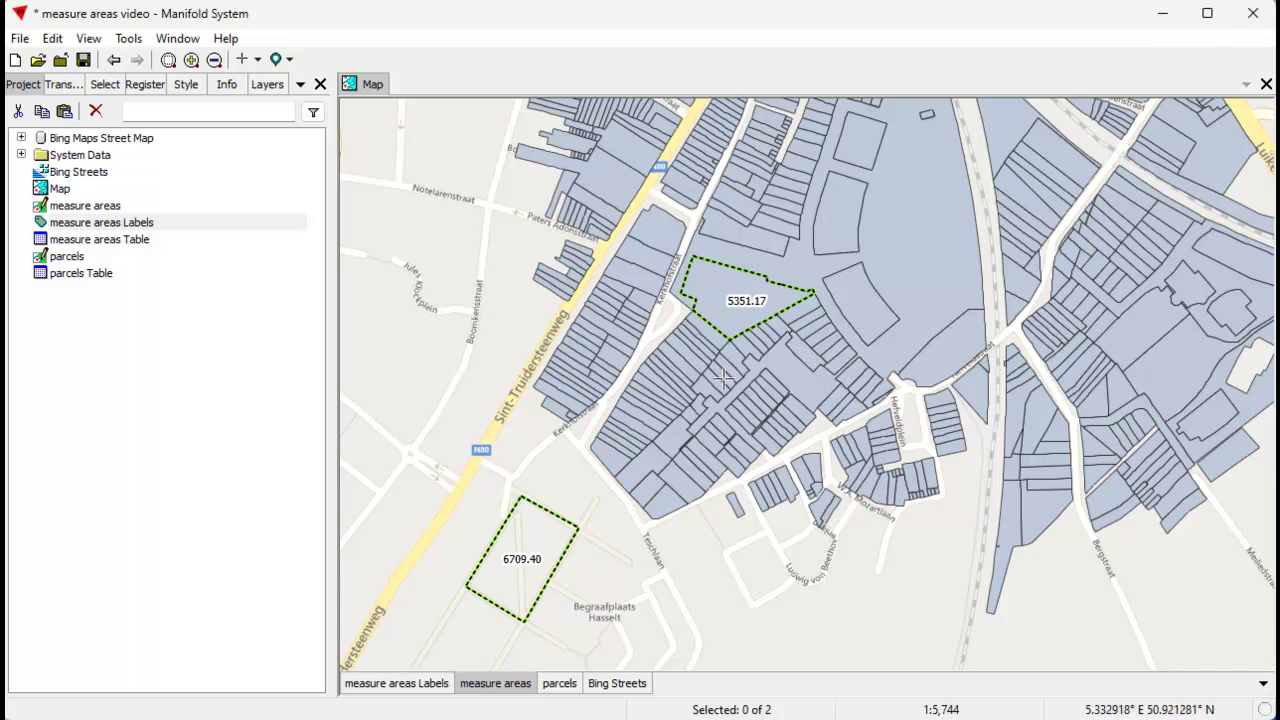
# Step: Open the Style pane for measure areas, toggling parcels off and back on
pyautogui.click(564, 684)
pyautogui.keyDown('shift'); pyautogui.click(565, 685); pyautogui.keyUp('shift')
pyautogui.keyDown('shift'); pyautogui.click(564, 685); pyautogui.keyUp('shift')
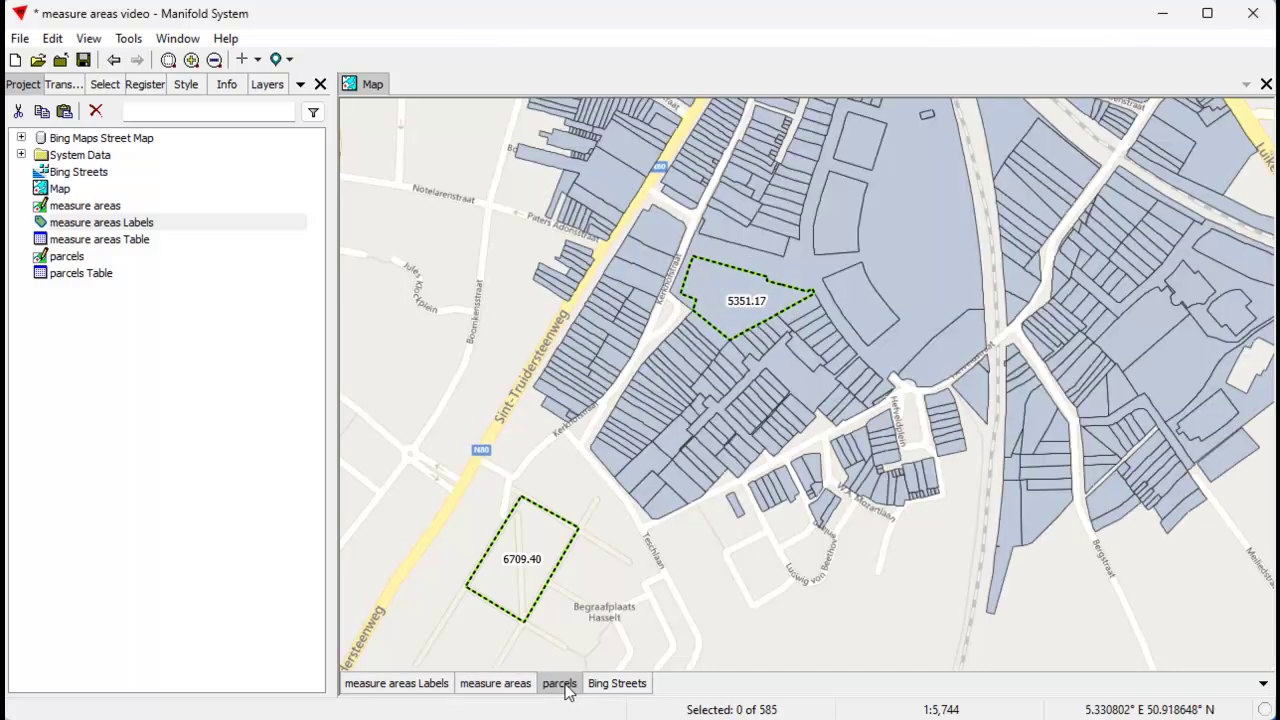
pyautogui.keyDown('shift'); pyautogui.click(564, 685); pyautogui.keyUp('shift')
pyautogui.click(489, 684)
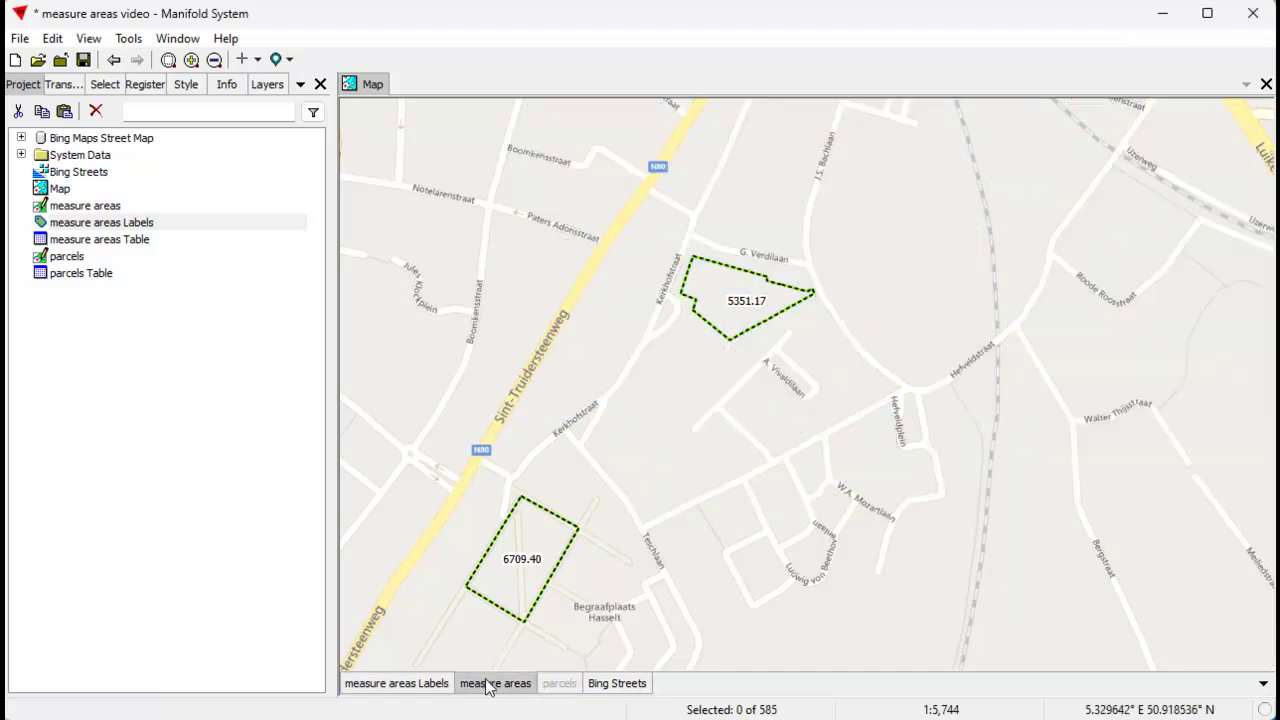
pyautogui.click(185, 86)
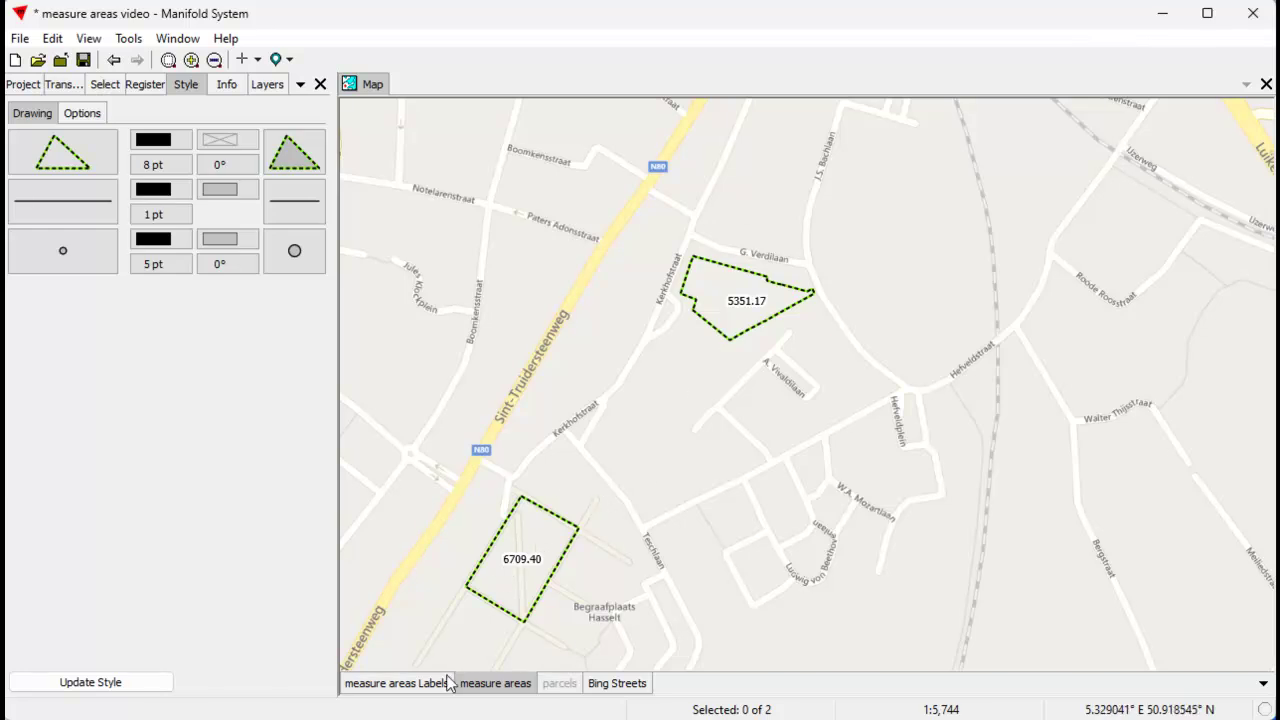
pyautogui.click(566, 688)
pyautogui.click(516, 688)
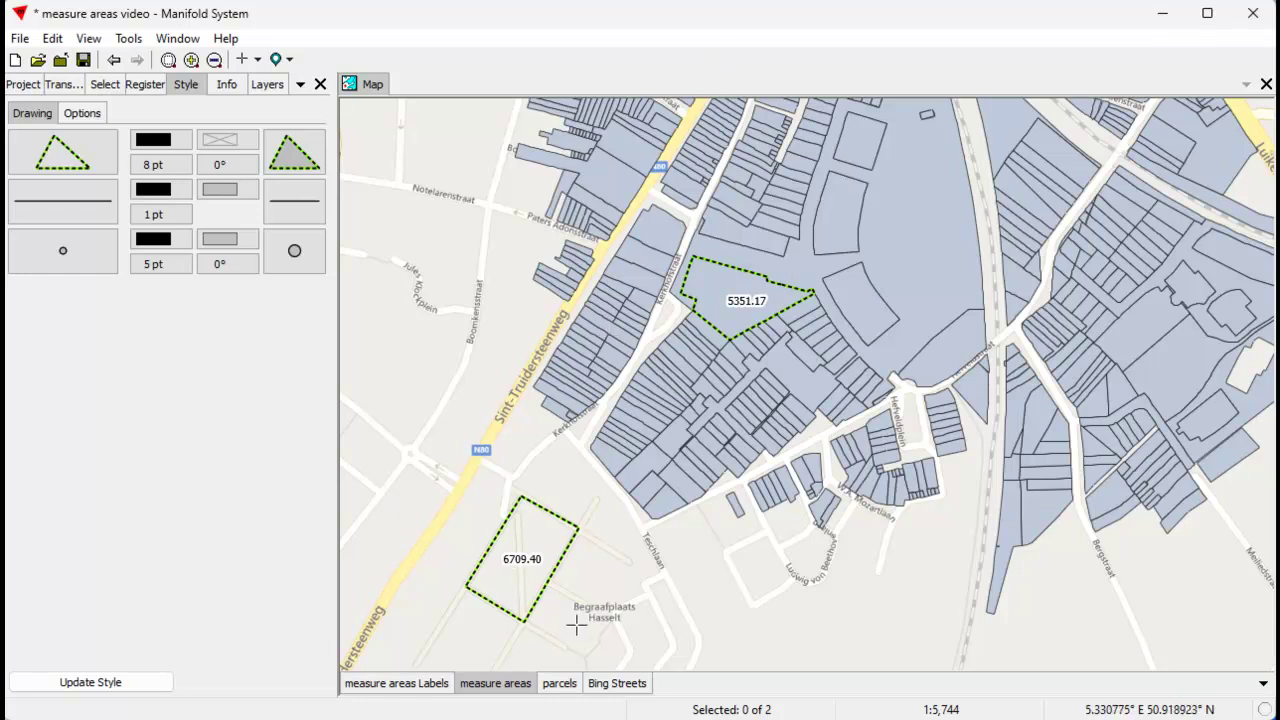
# Step: Select five scattered parcels, dropping one wrong pick, and copy them
pyautogui.click(567, 687)
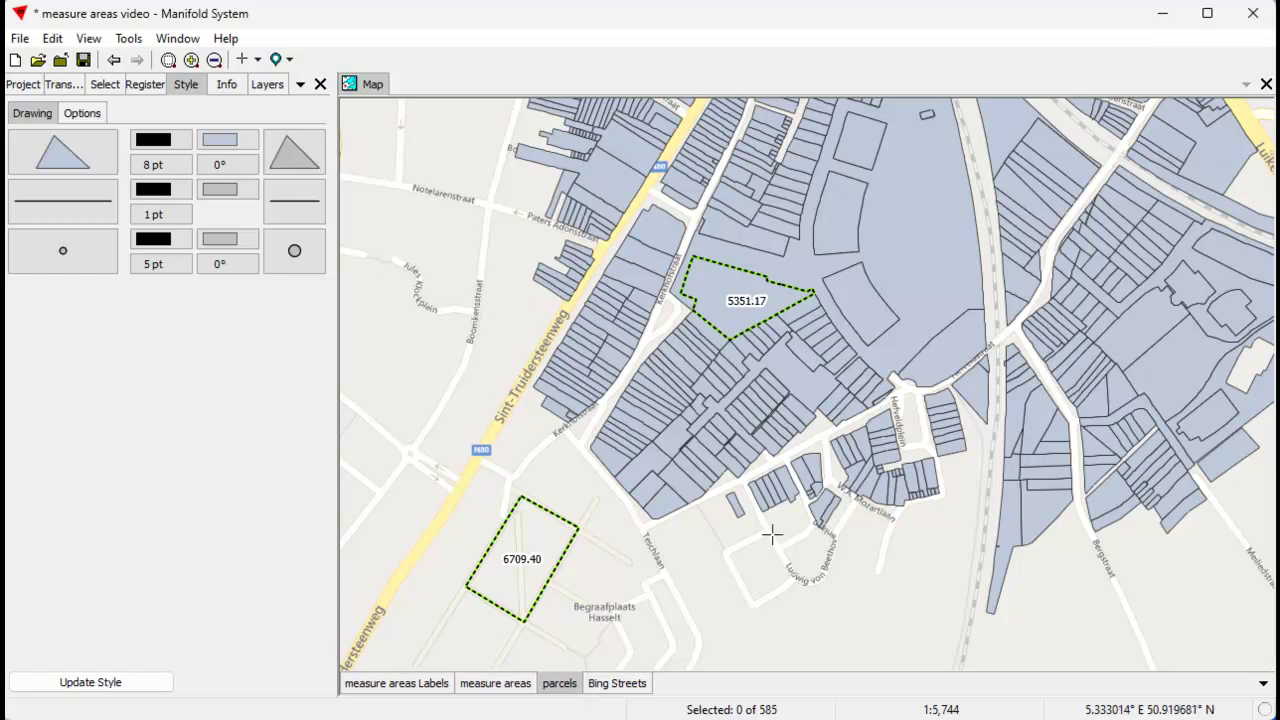
pyautogui.click(617, 193)
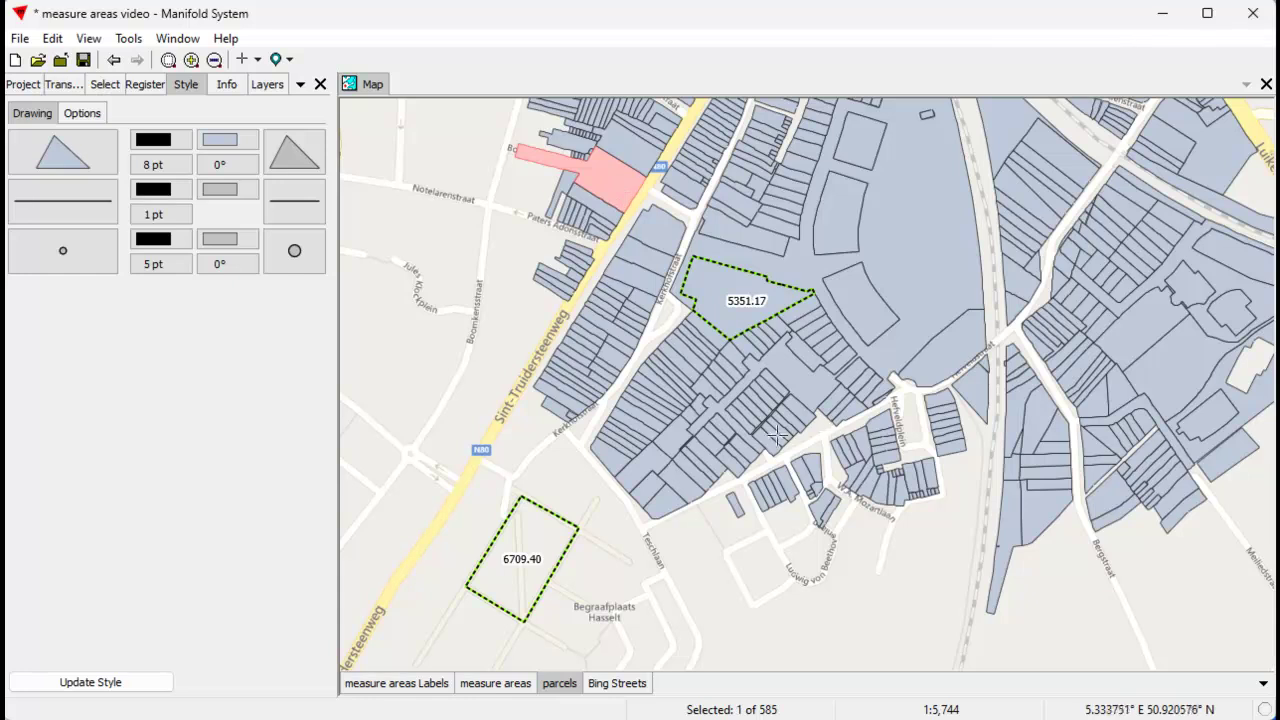
pyautogui.keyDown('ctrl'); pyautogui.click(655, 455); pyautogui.keyUp('ctrl')
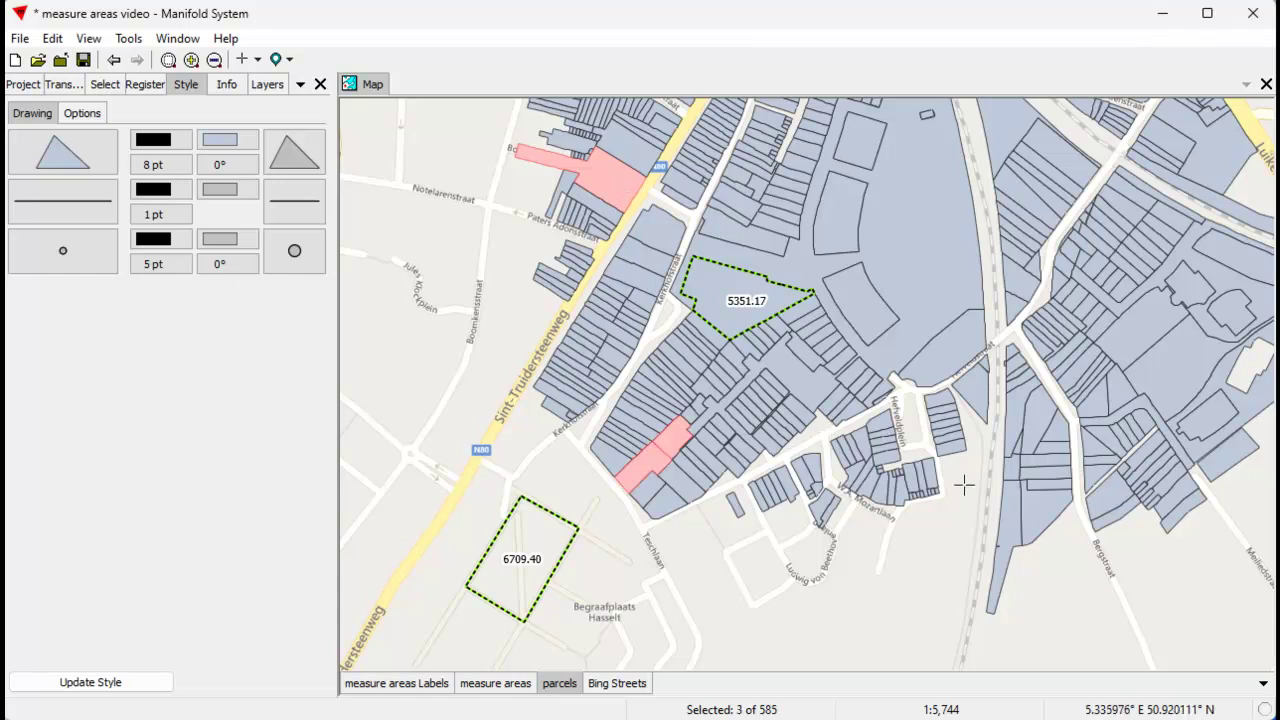
pyautogui.keyDown('ctrl'); pyautogui.click(683, 436); pyautogui.keyUp('ctrl')
pyautogui.keyDown('ctrl'); pyautogui.click(1036, 512); pyautogui.keyUp('ctrl')
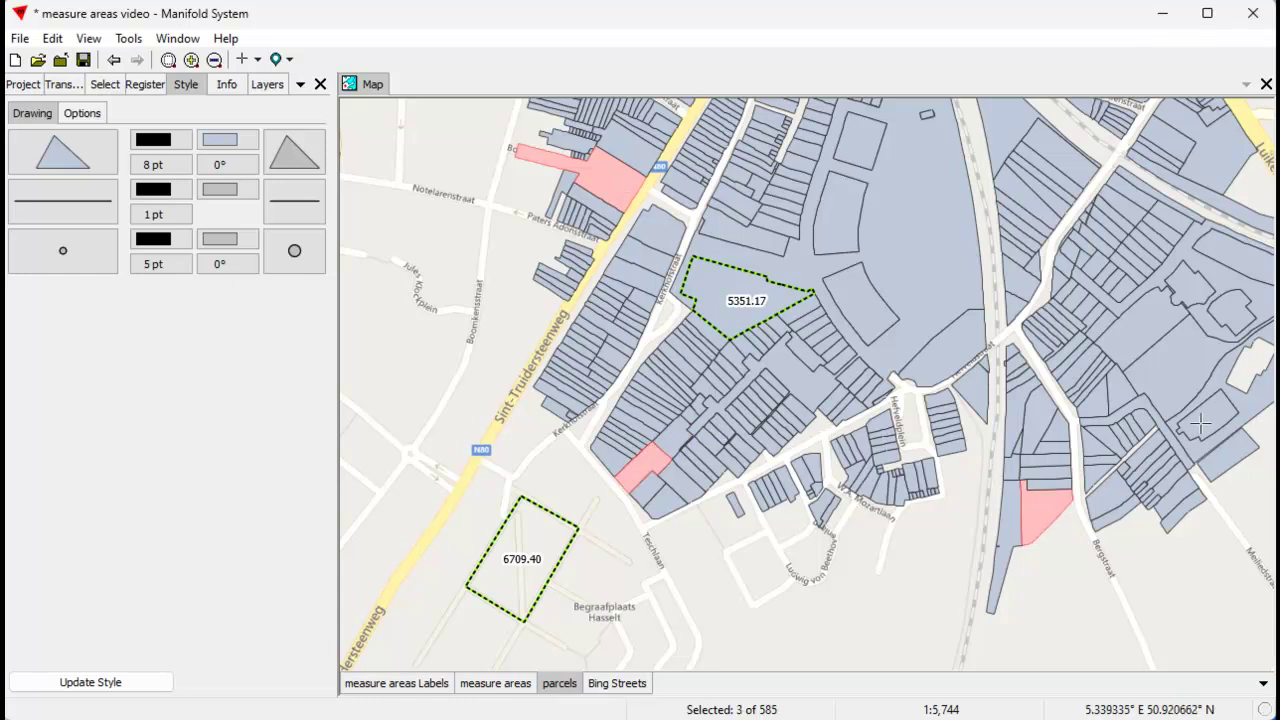
pyautogui.keyDown('ctrl'); pyautogui.click(1208, 152); pyautogui.keyUp('ctrl')
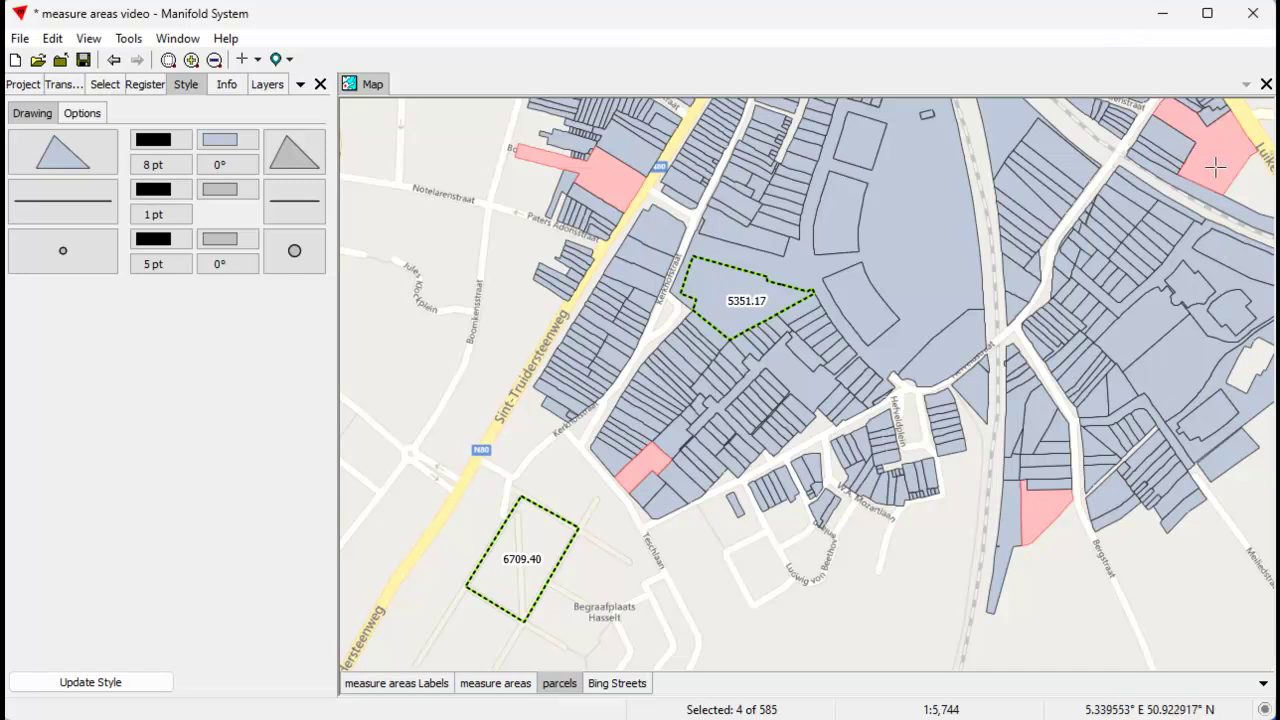
pyautogui.keyDown('ctrl'); pyautogui.click(953, 358); pyautogui.keyUp('ctrl')
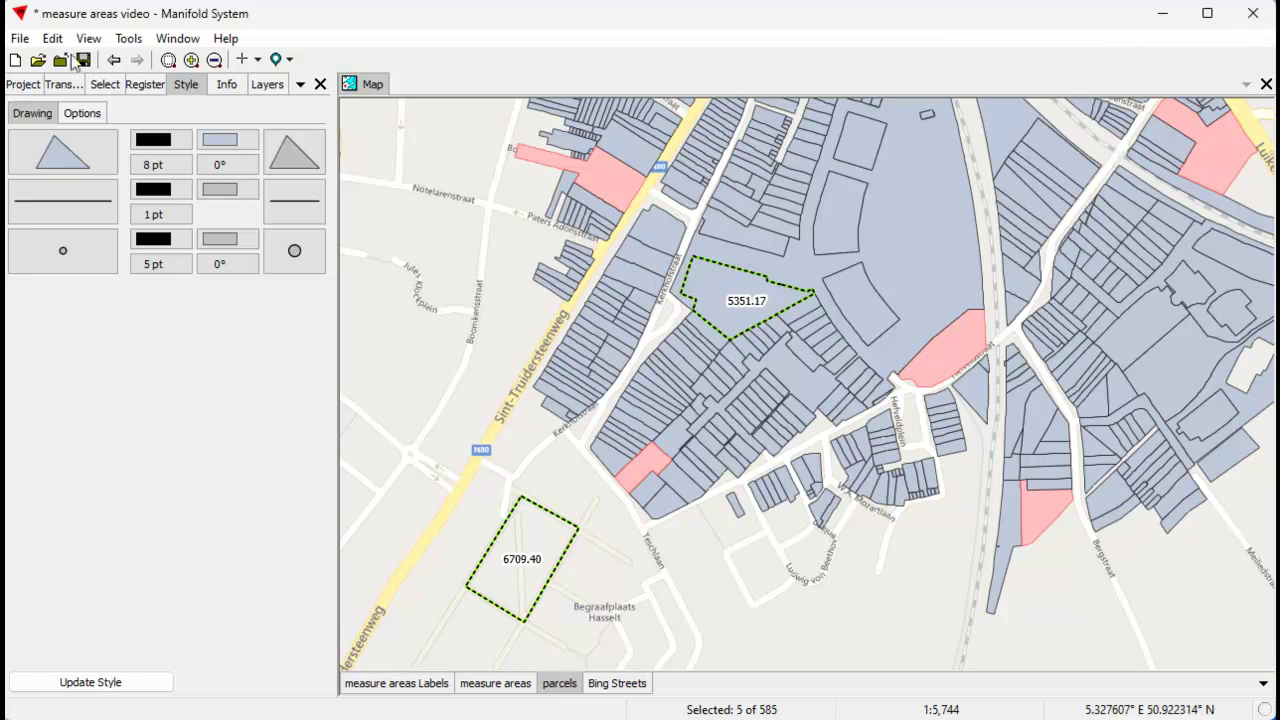
pyautogui.click(52, 38)
pyautogui.click(86, 87)
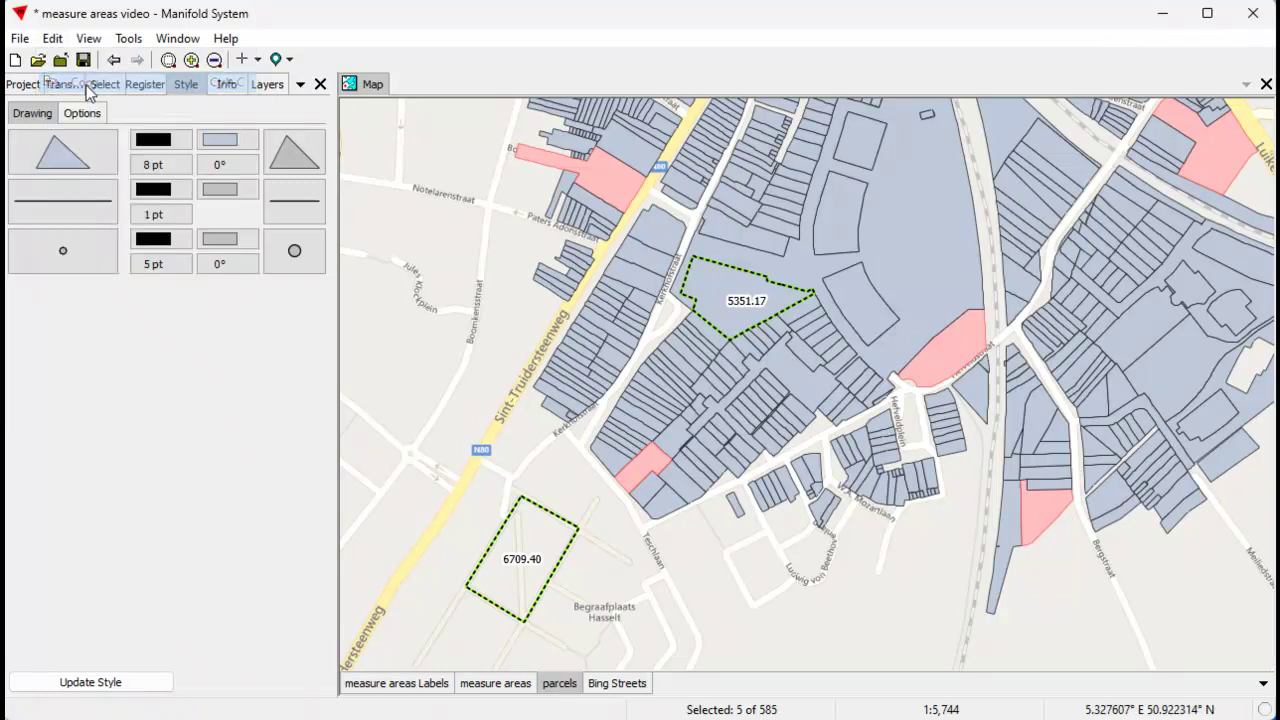
# Step: Paste the five parcels into measure areas (3244.94, 4528.55, 3316.57, 1177.33, 1836.97) and clear the parcel selection
pyautogui.click(495, 688)
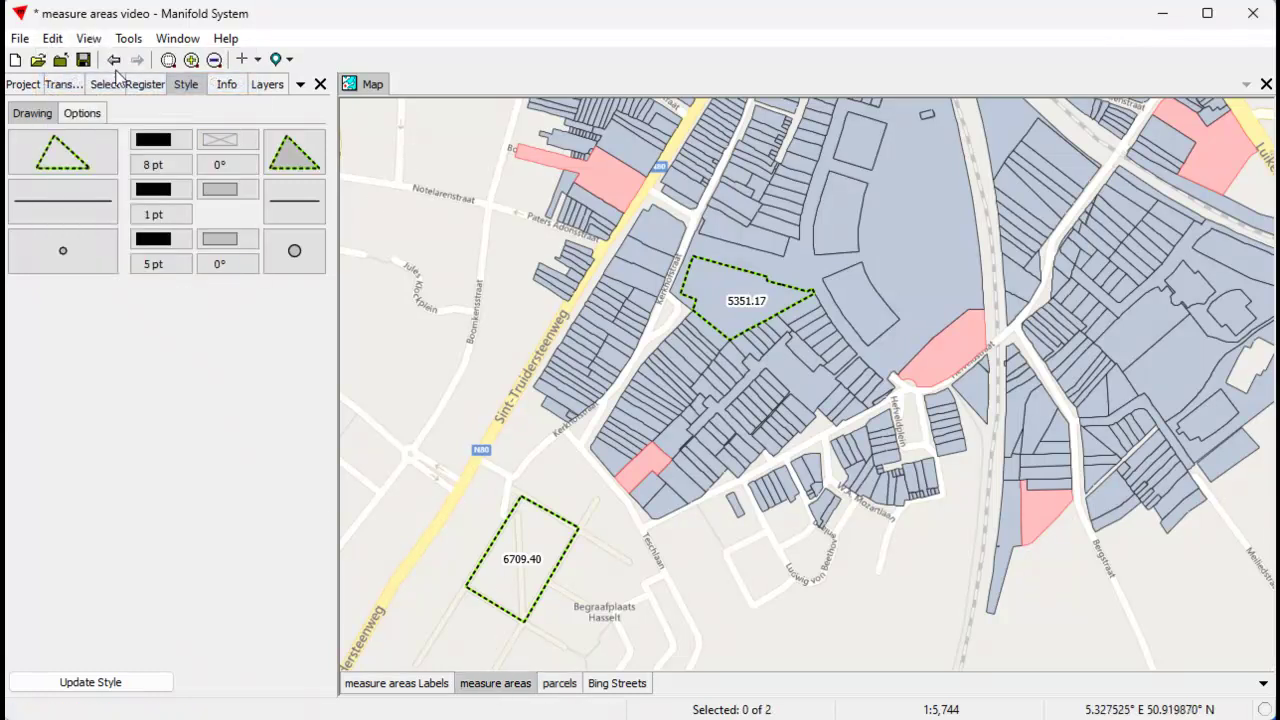
pyautogui.click(52, 38)
pyautogui.click(80, 104)
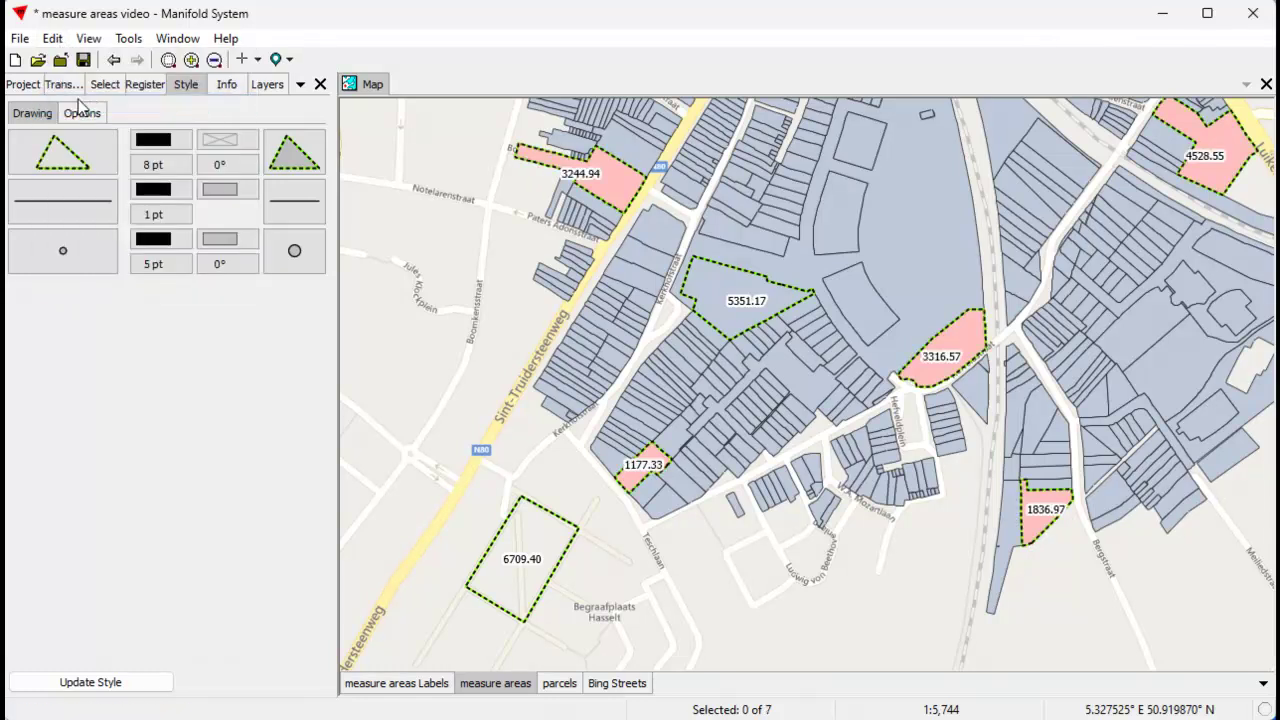
pyautogui.click(576, 688)
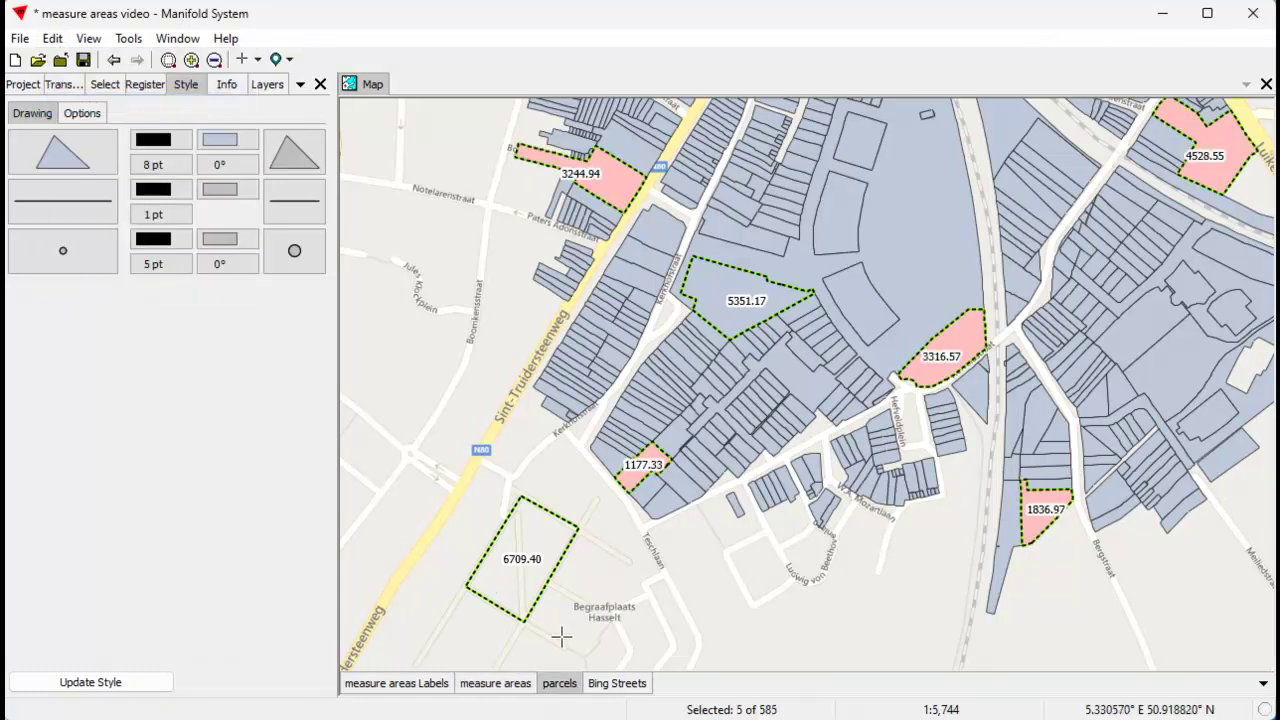
pyautogui.click(778, 538)
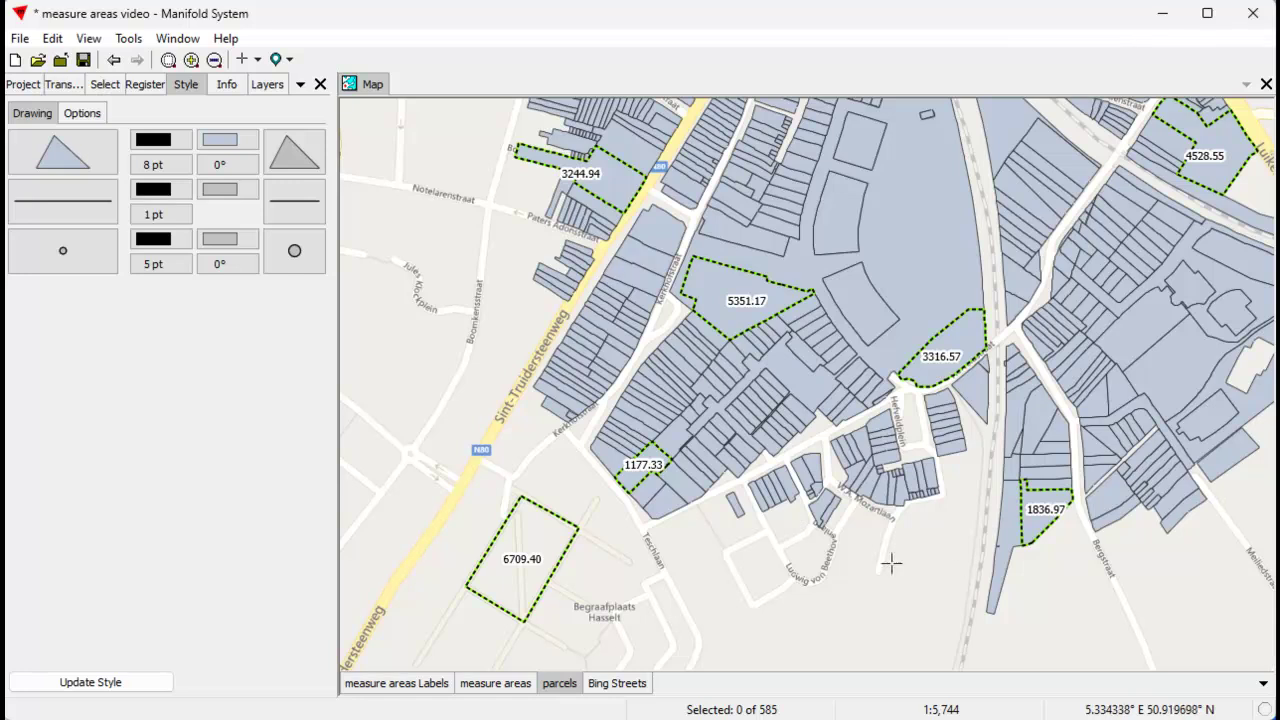
pyautogui.click(520, 683)
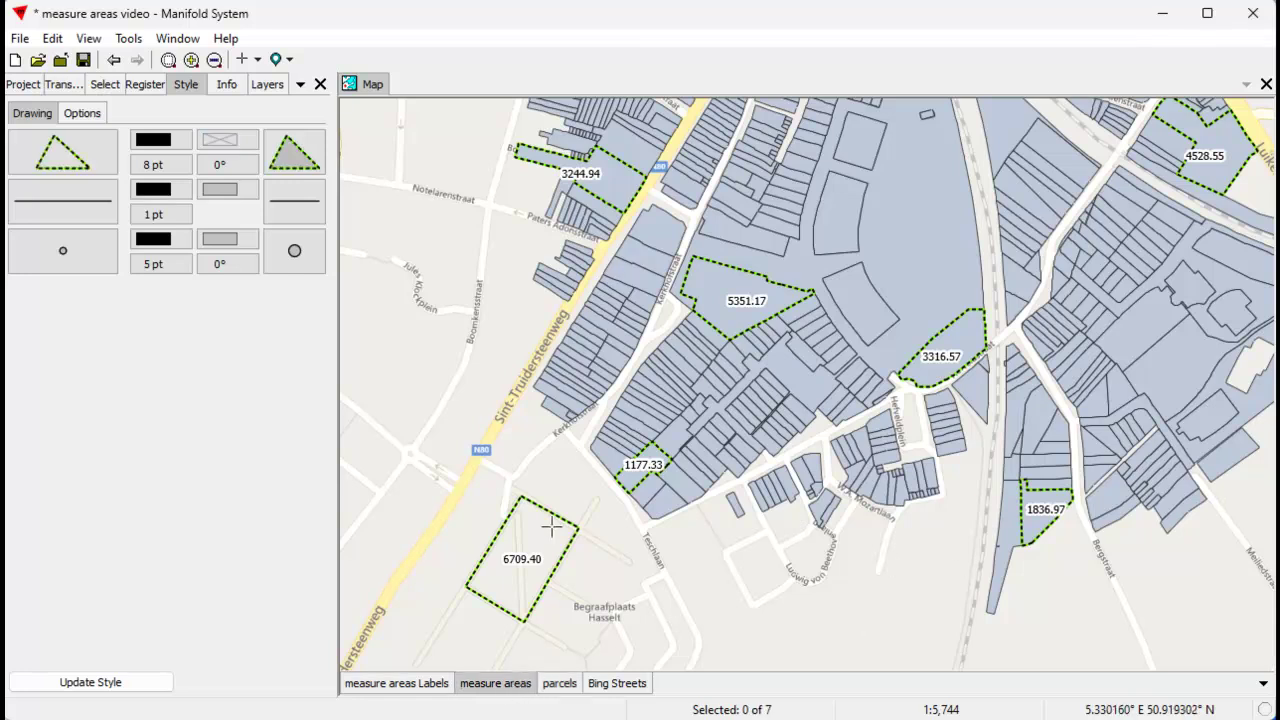
# Step: Open the measure areas layer's table and select all seven area records
pyautogui.rightClick(514, 688)
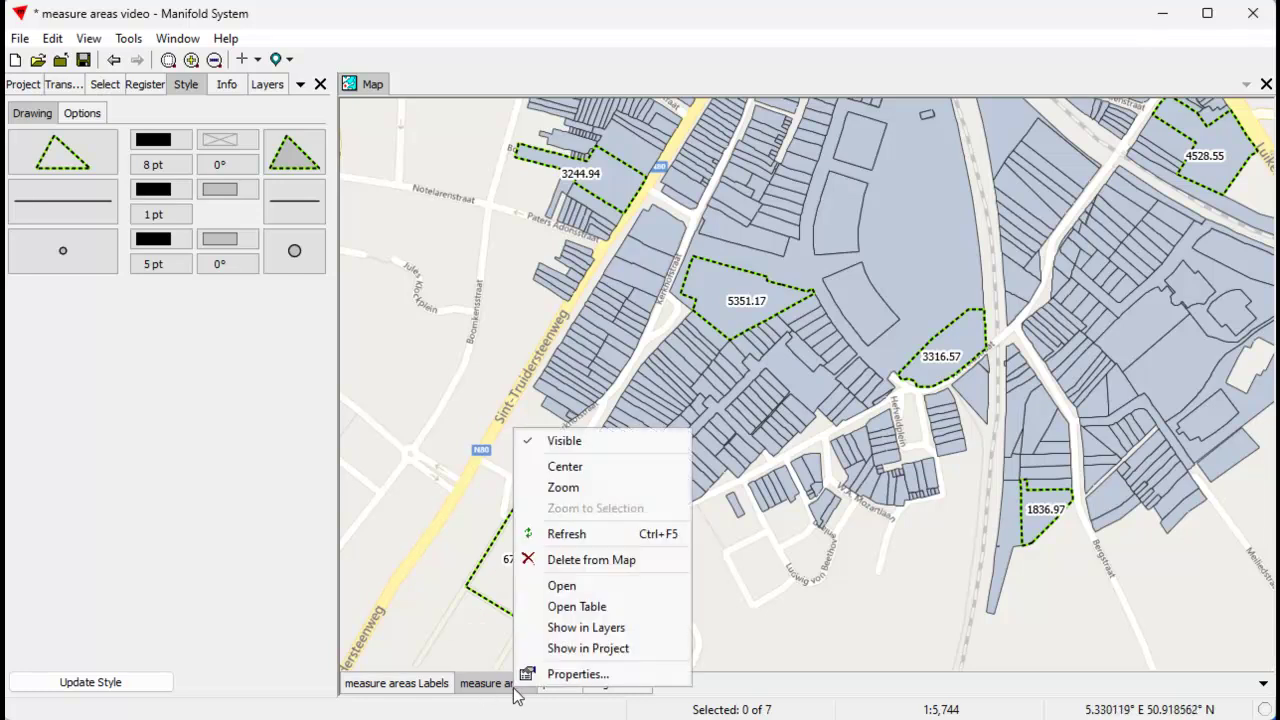
pyautogui.click(613, 606)
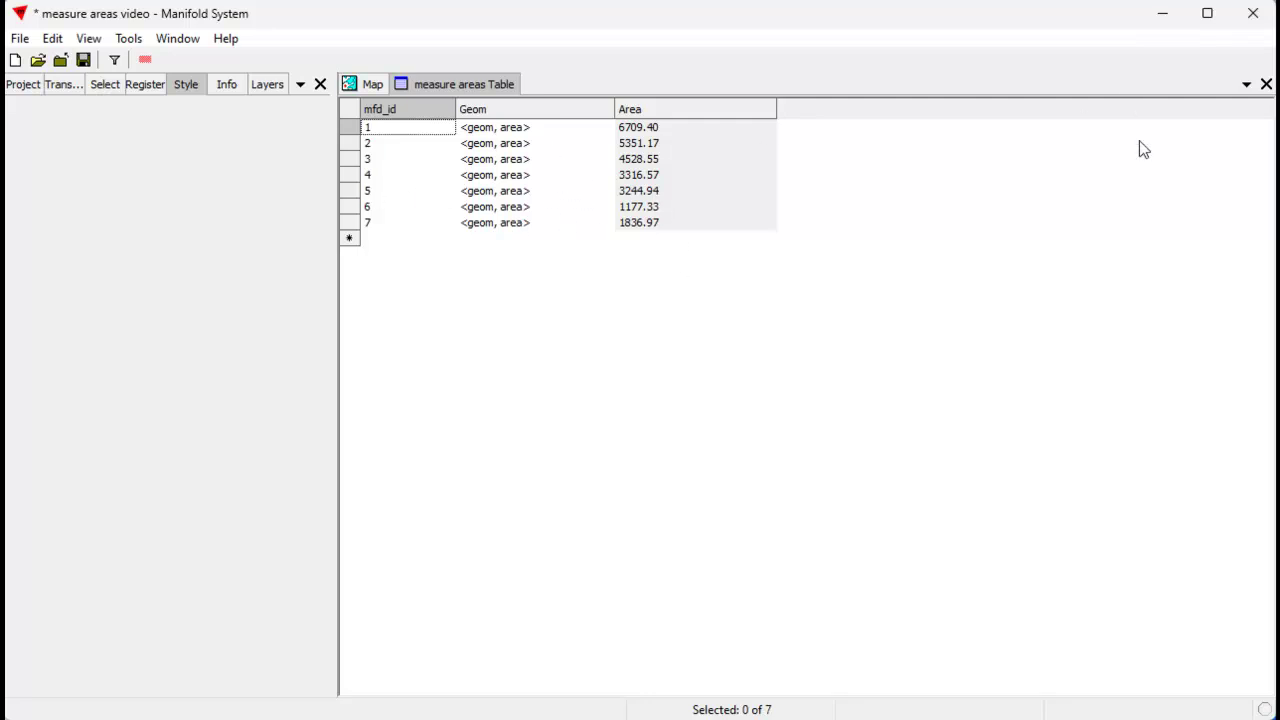
pyautogui.click(1266, 85)
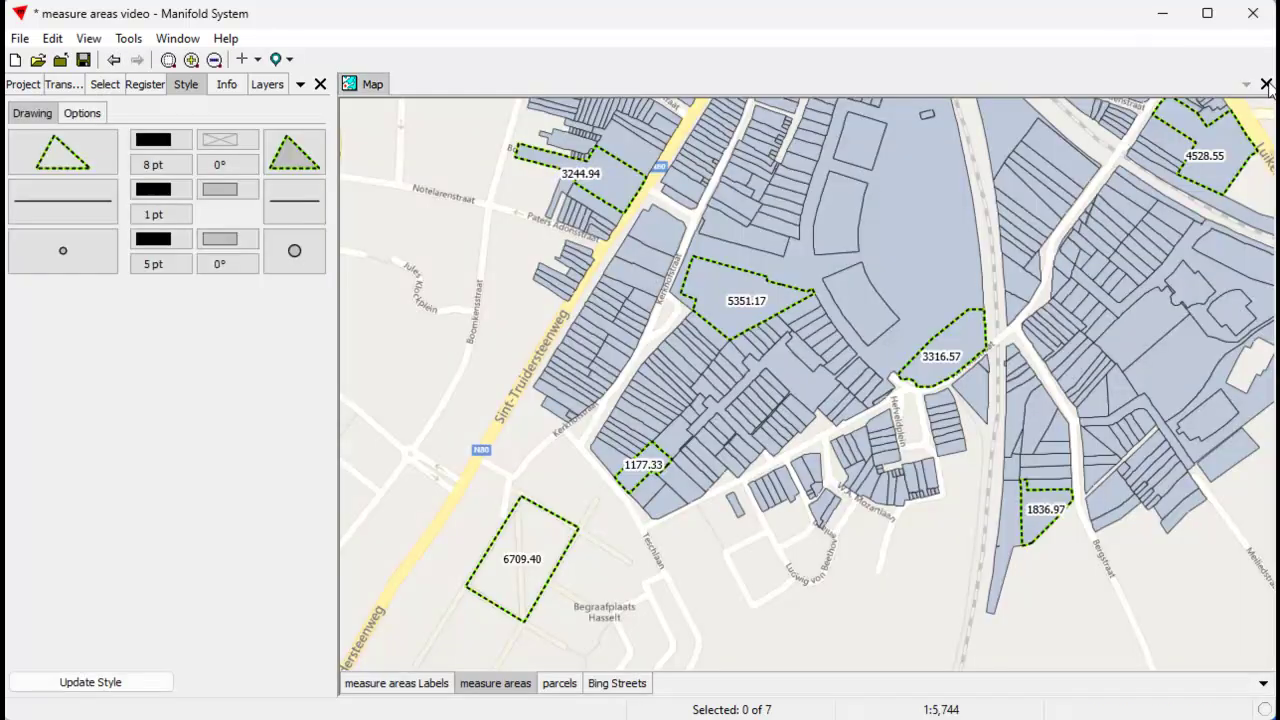
pyautogui.rightClick(513, 686)
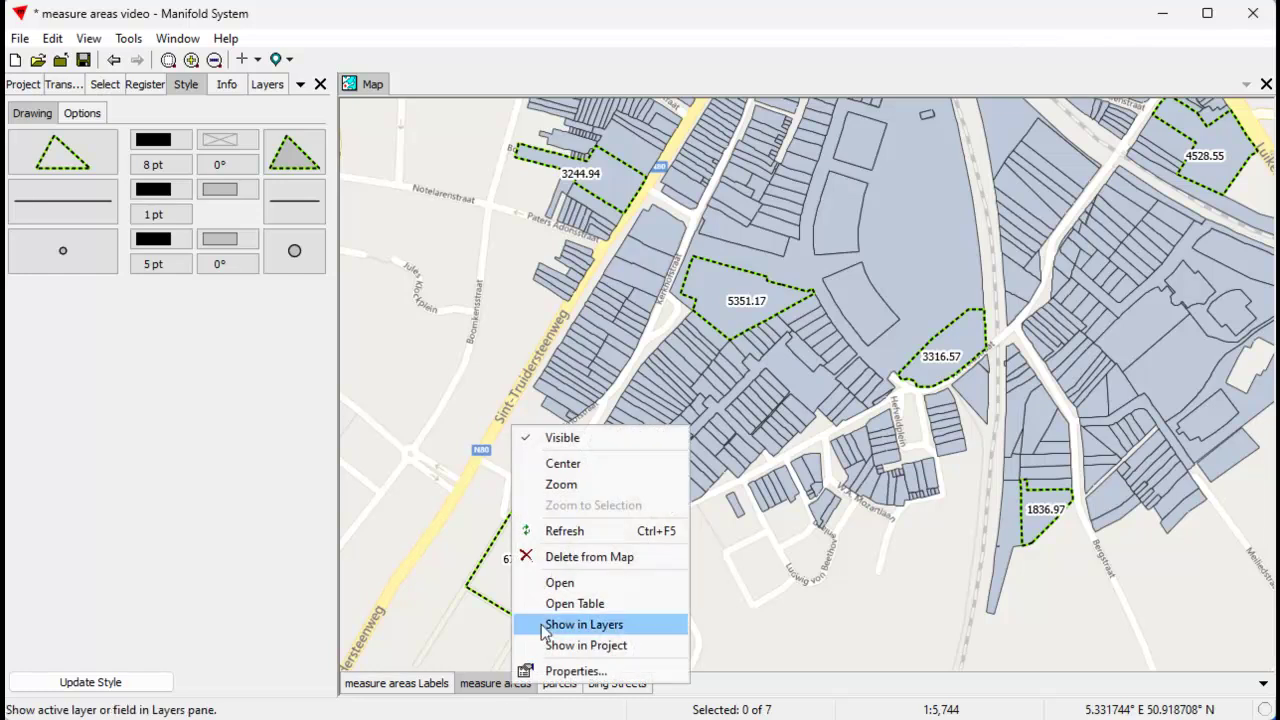
pyautogui.click(588, 604)
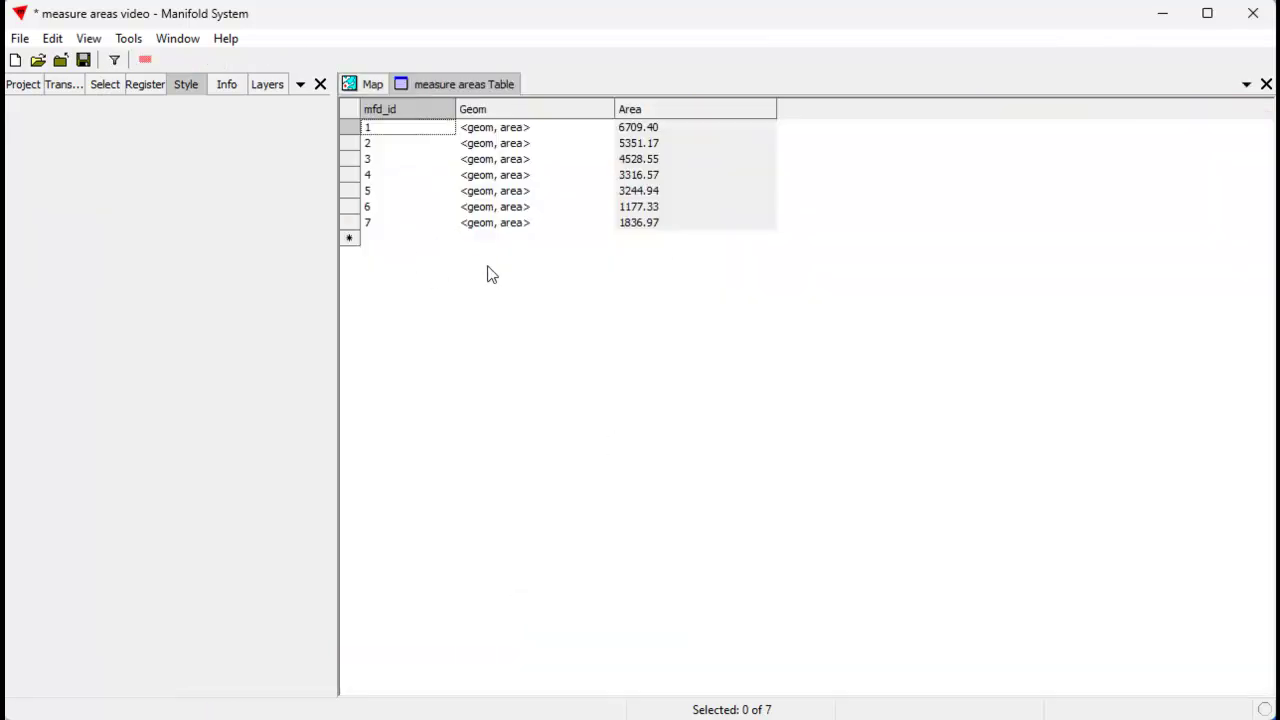
pyautogui.hotkey('ctrl', 'a')
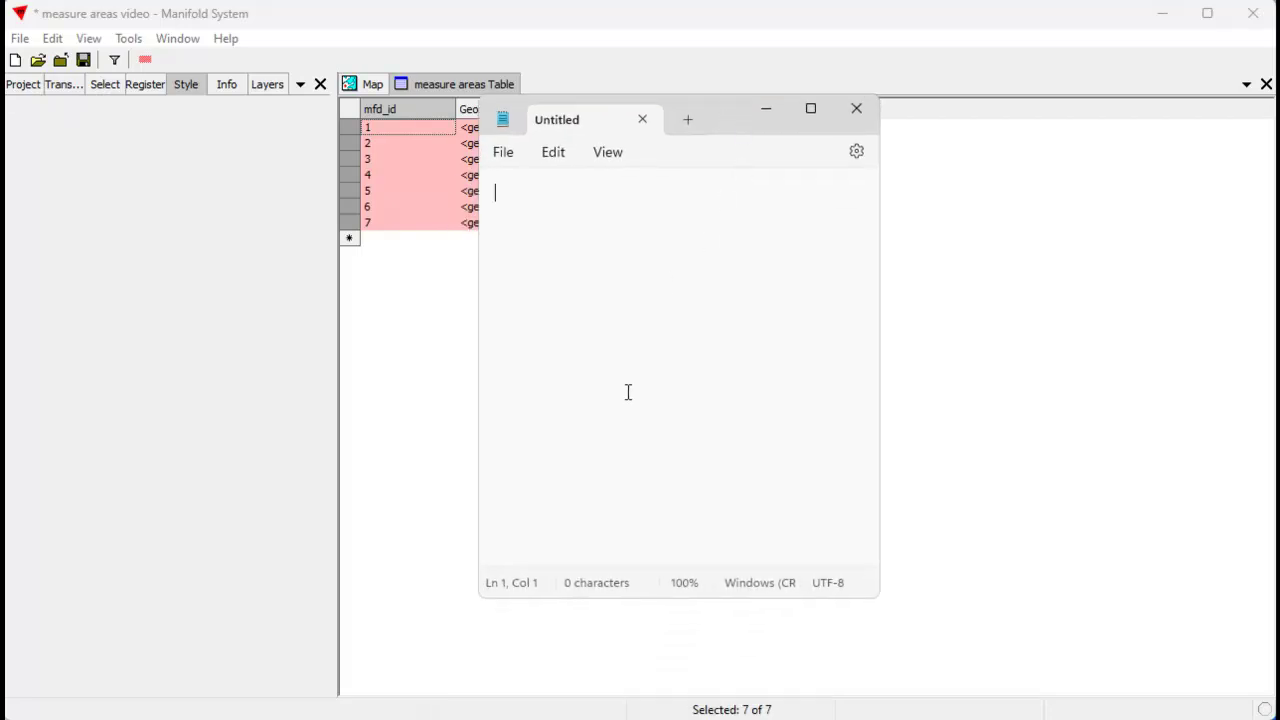
# Step: Paste the seven area records into Notepad, move the note aside and minimize it
pyautogui.hotkey('ctrl', 'v')
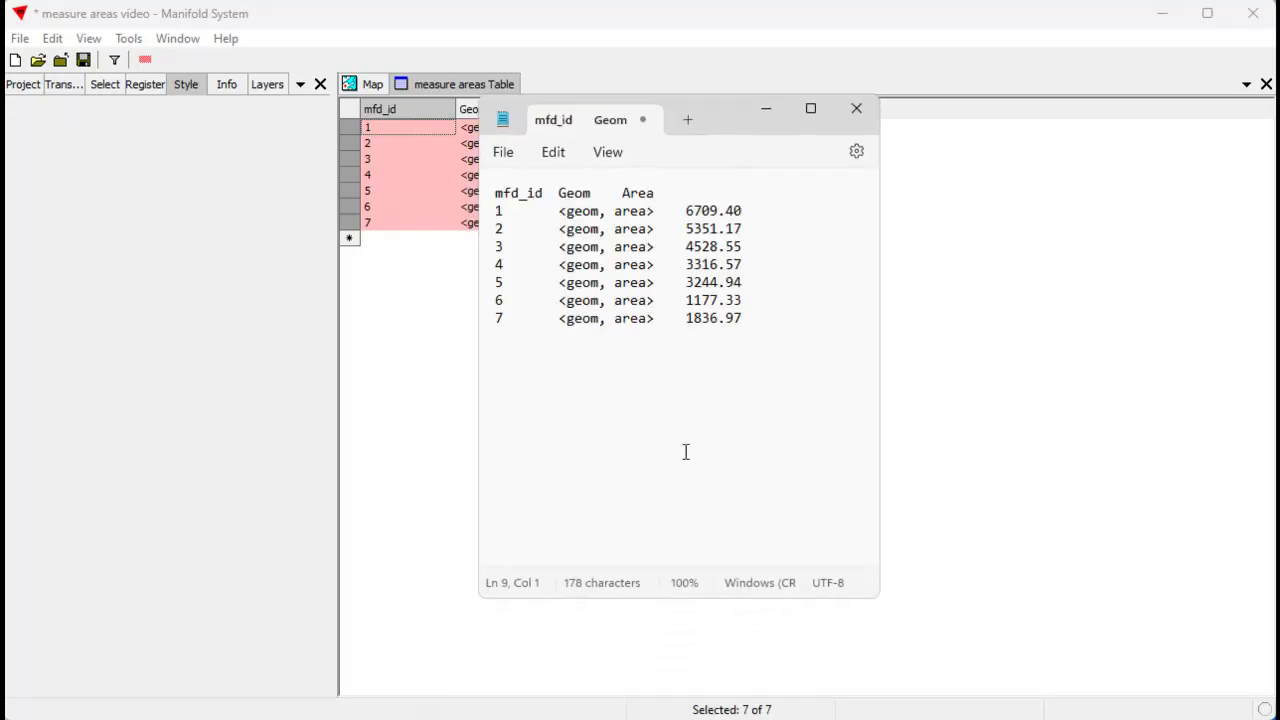
pyautogui.moveTo(706, 113); pyautogui.dragTo(1015, 173)
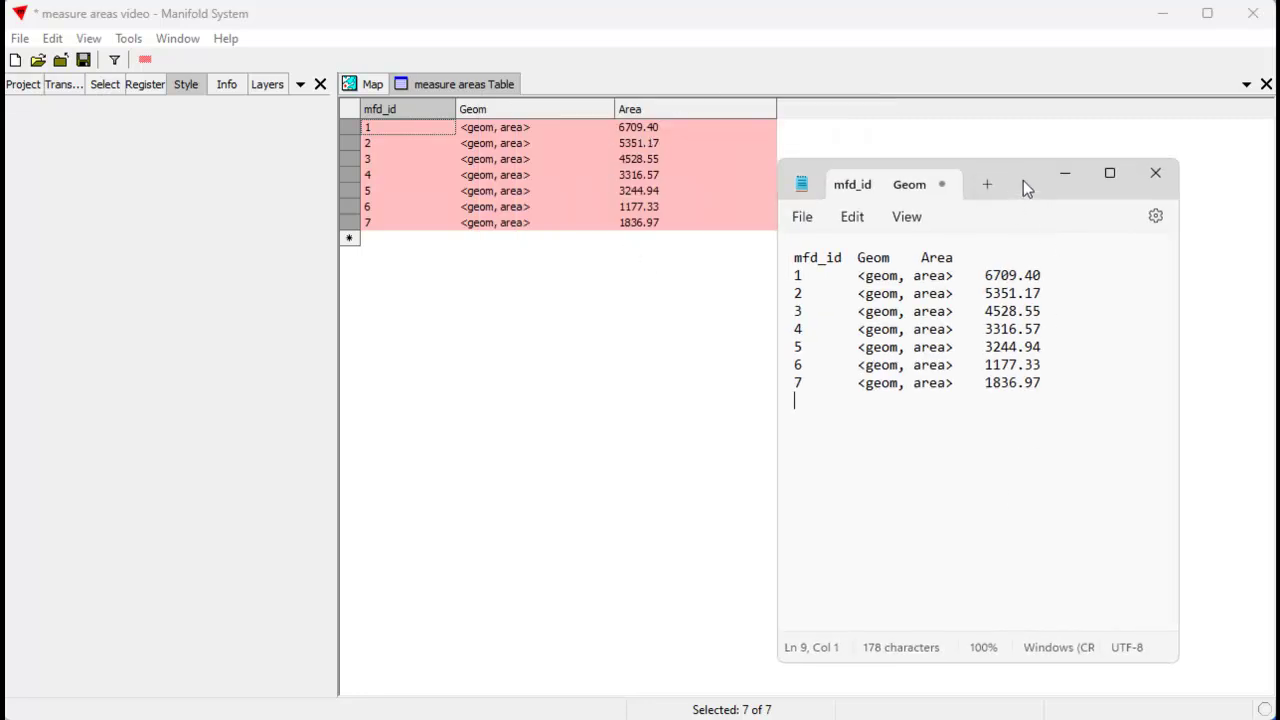
pyautogui.click(1064, 173)
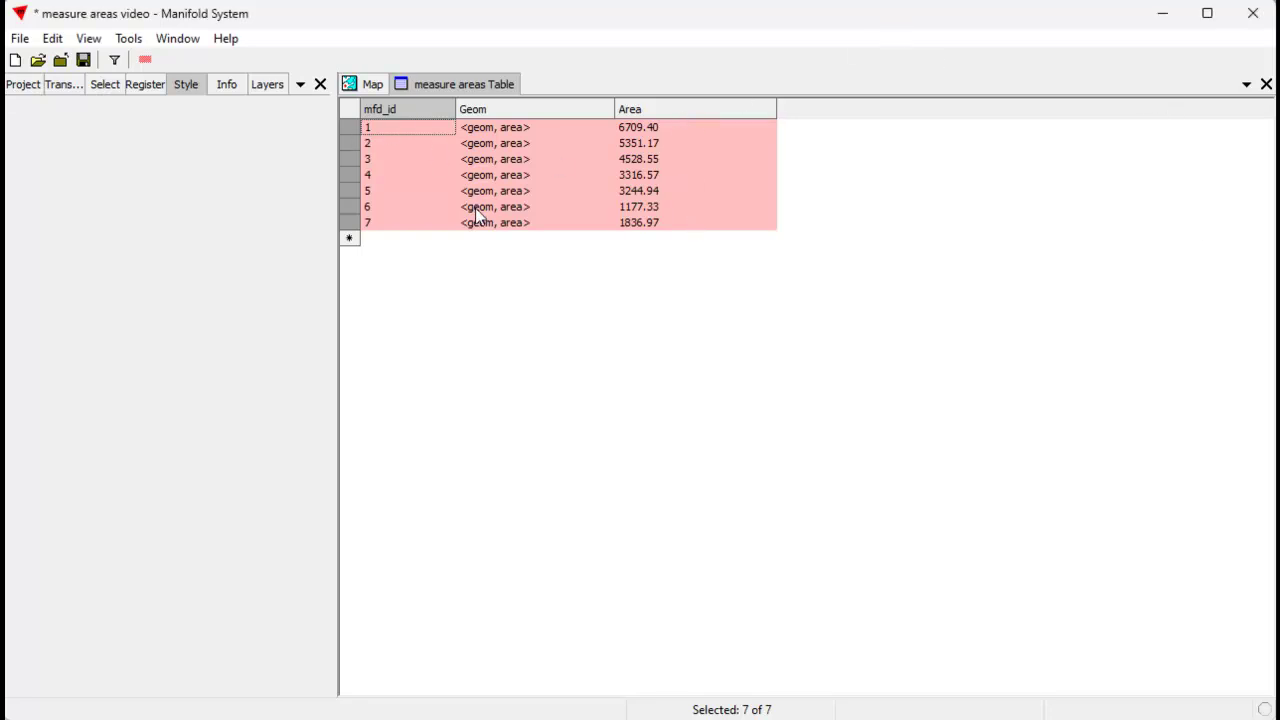
# Step: Deselect the table rows and switch back to the map view
pyautogui.click(490, 392)
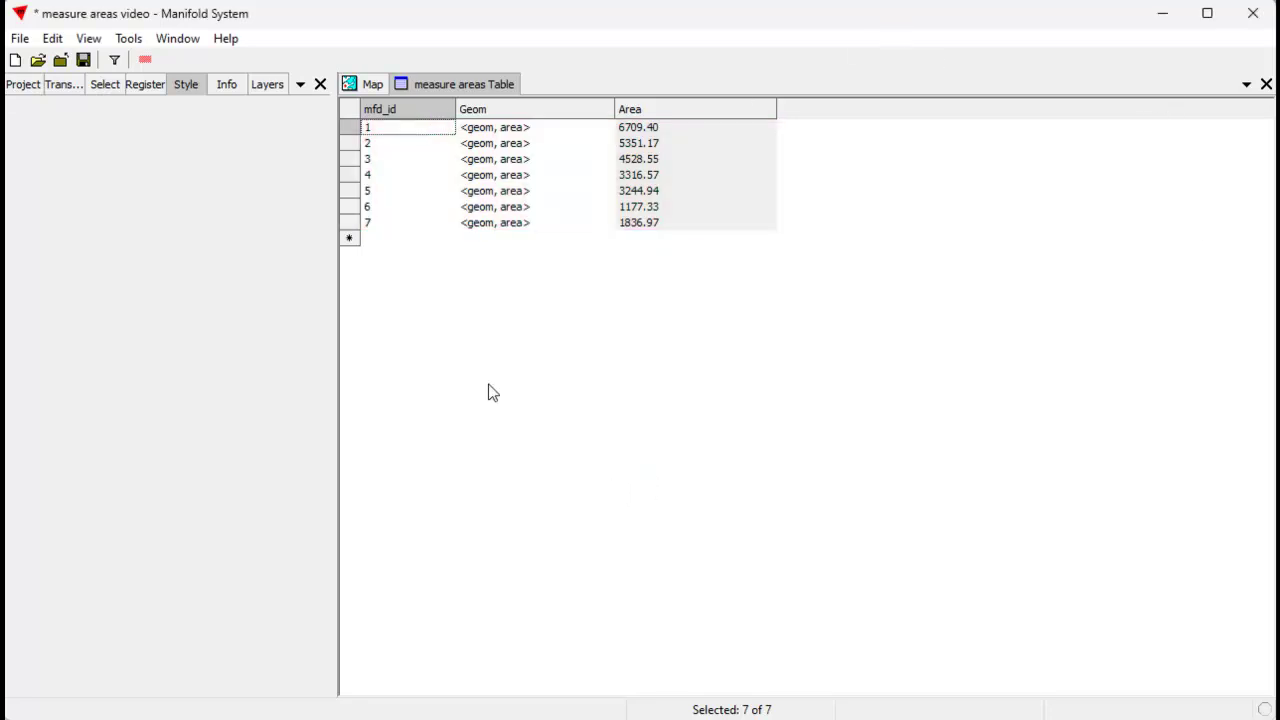
pyautogui.click(368, 84)
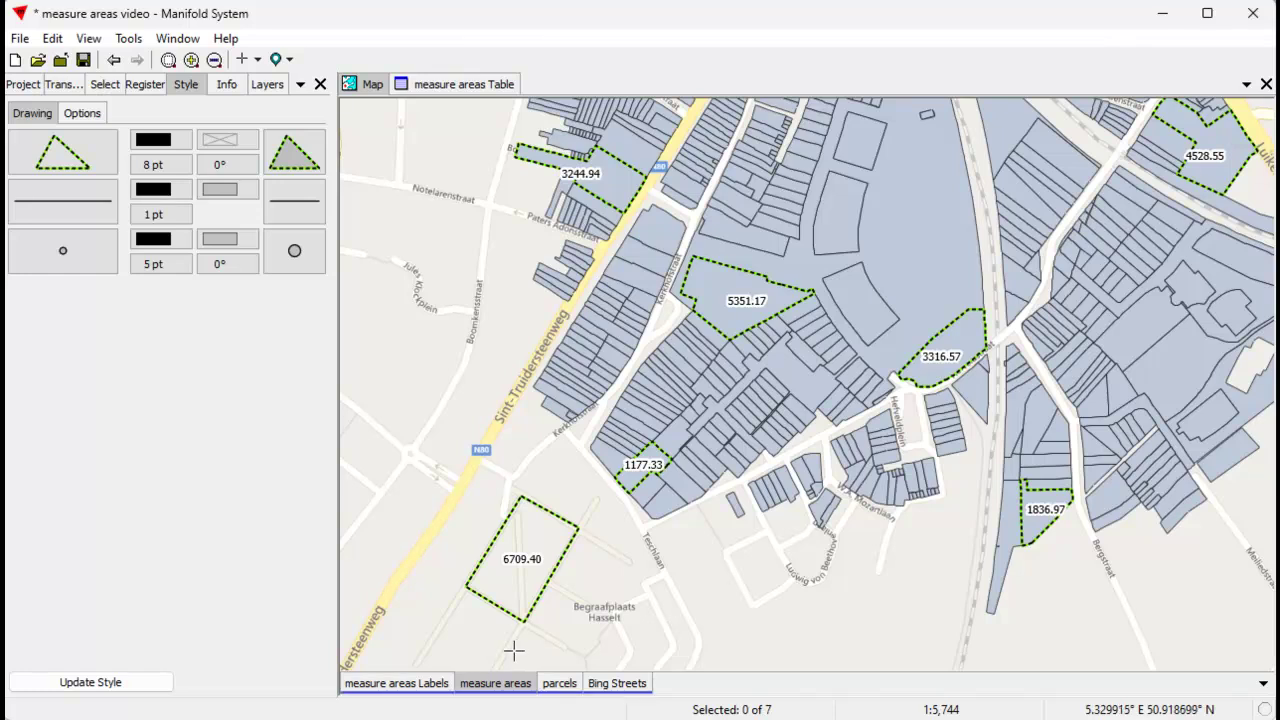
# Step: Select all seven measured areas and their labels in the map, then delete them and confirm
pyautogui.hotkey('ctrl', 'a')
pyautogui.click(50, 39)
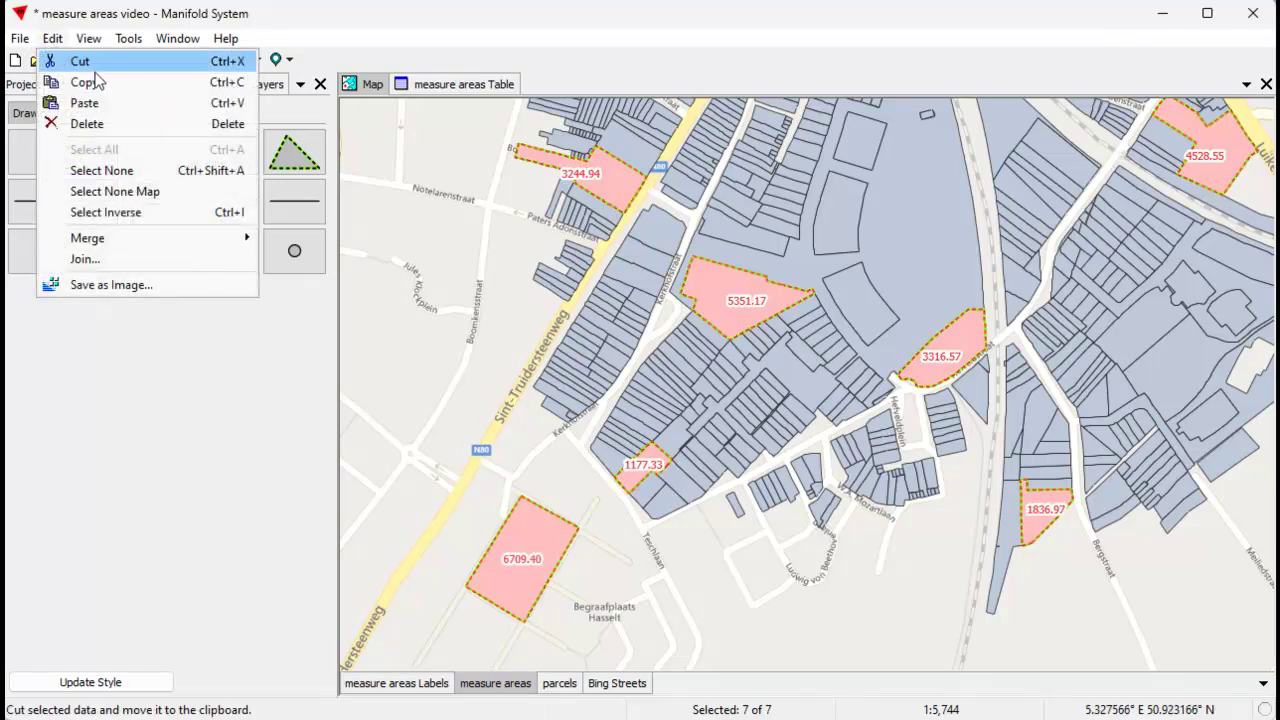
pyautogui.click(88, 123)
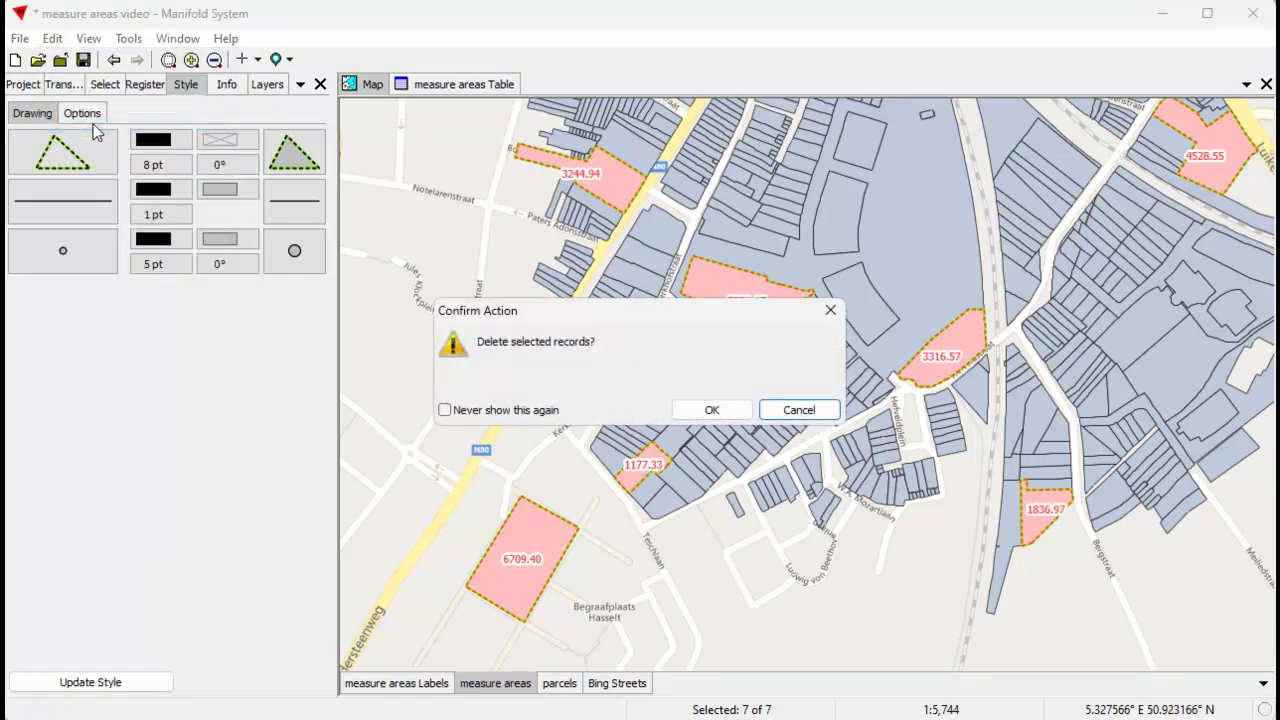
pyautogui.click(711, 409)
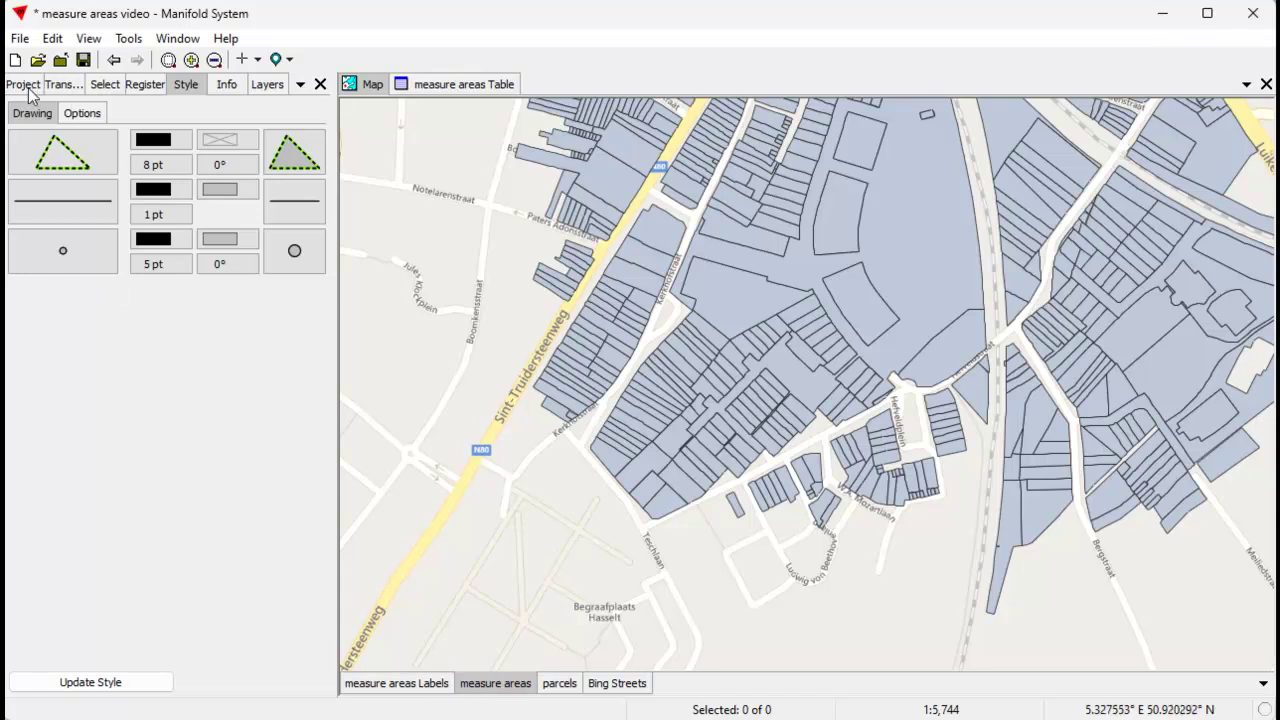
# Step: In the archive project, create a Latitude / Longitude drawing named 'new measure' with its table
pyautogui.click(24, 85)
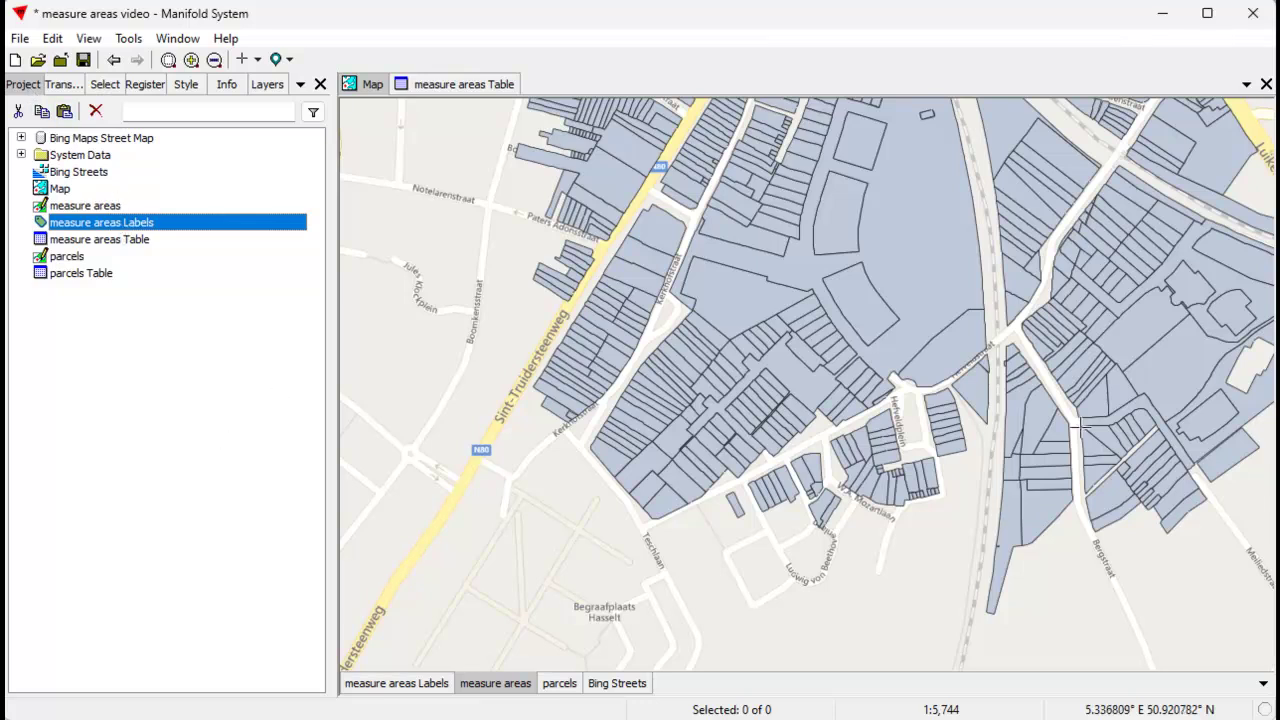
pyautogui.moveTo(1279, 150); pyautogui.dragTo(757, 139)
pyautogui.click(316, 372)
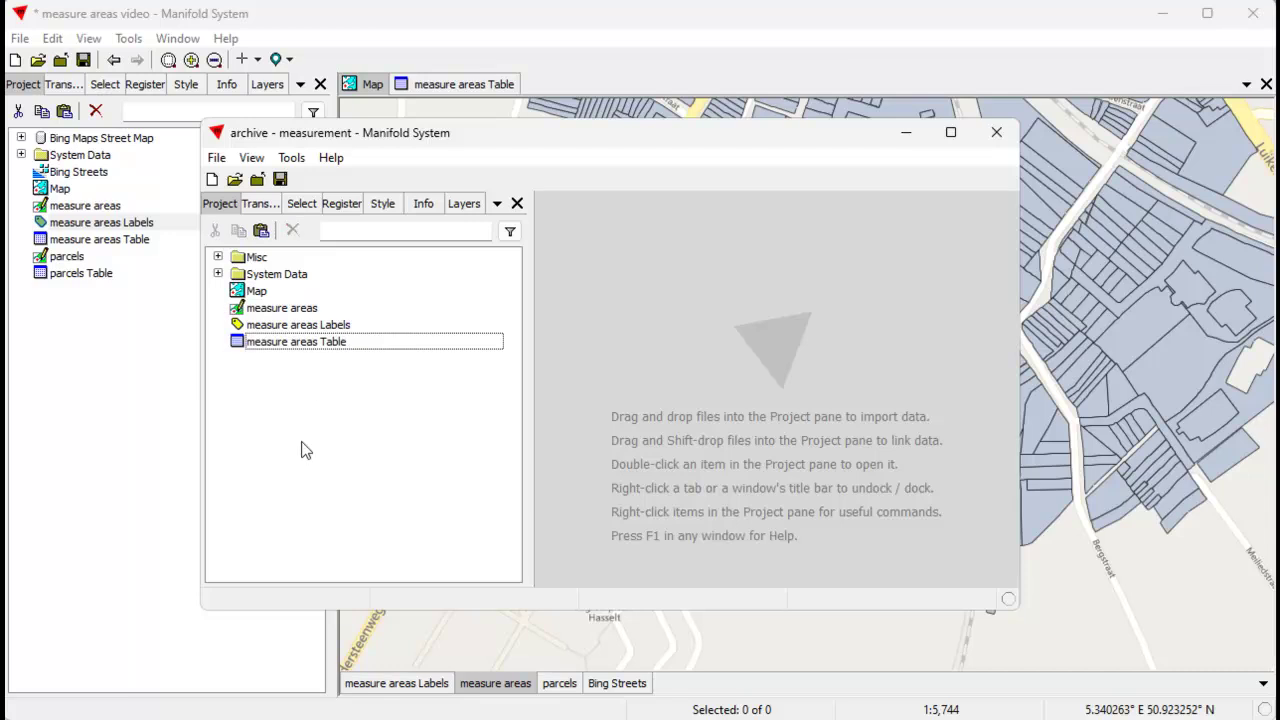
pyautogui.rightClick(270, 400)
pyautogui.moveTo(323, 456)
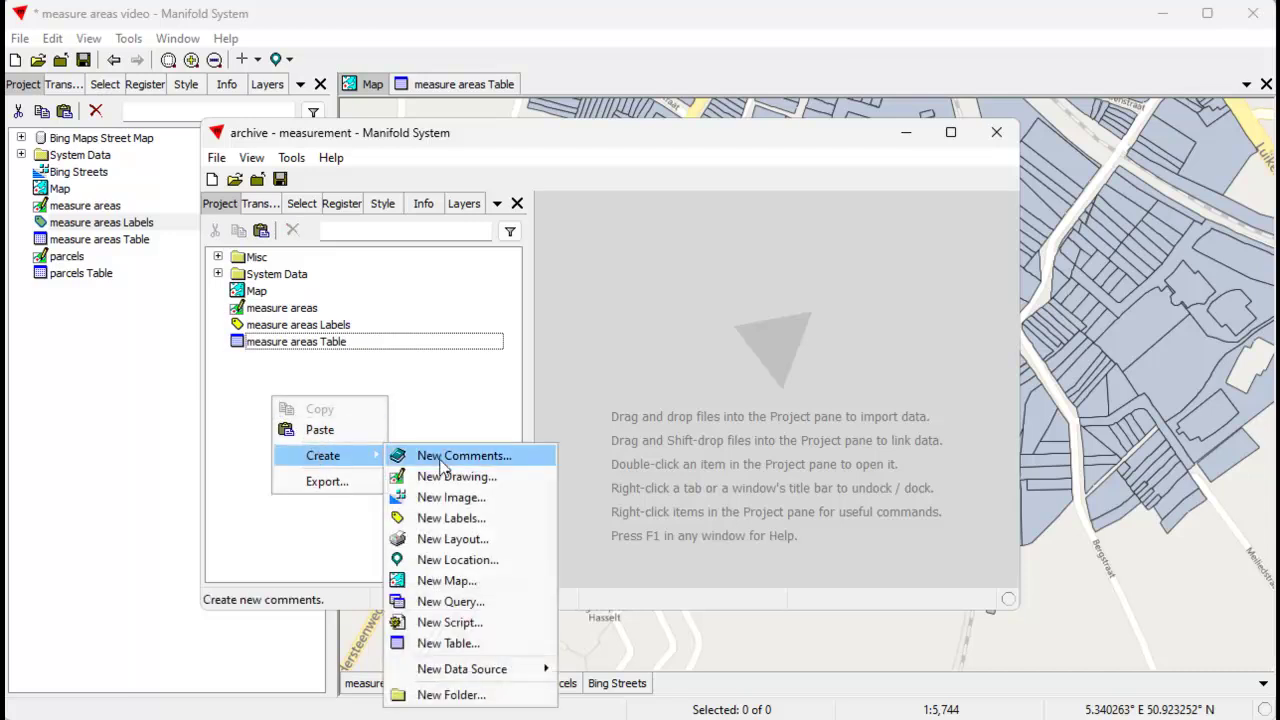
pyautogui.click(452, 477)
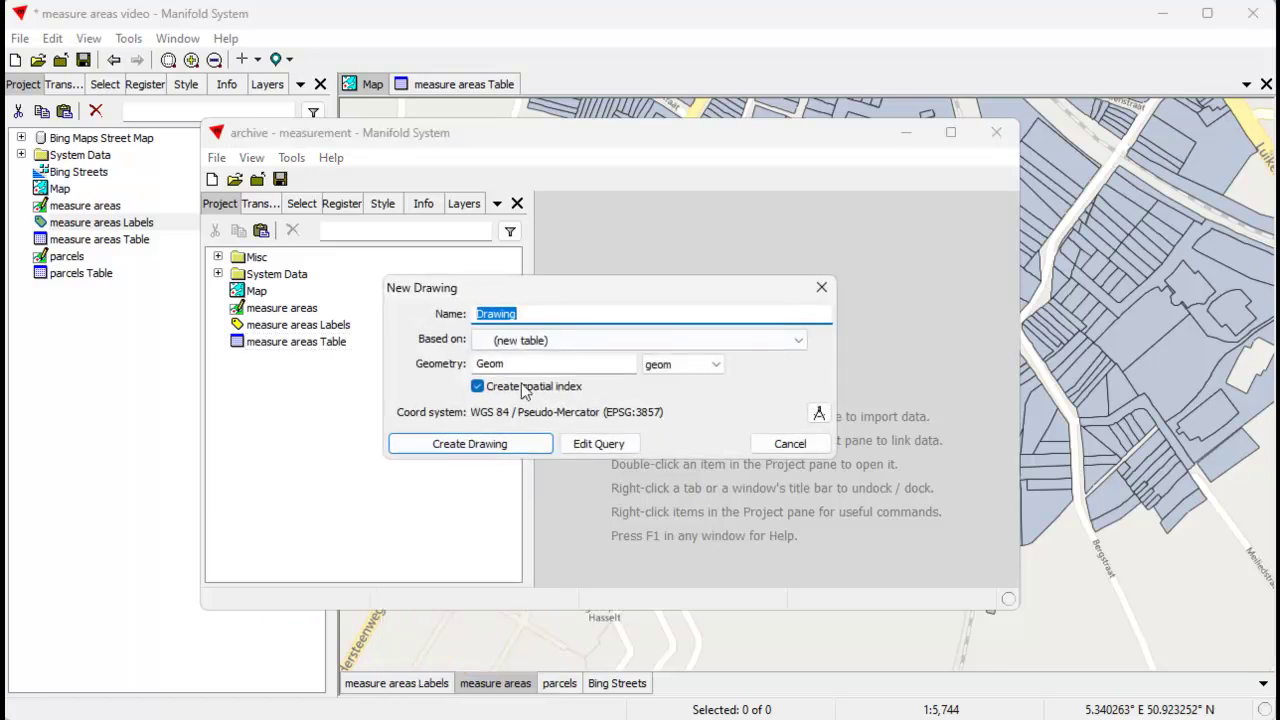
pyautogui.write('new measure')
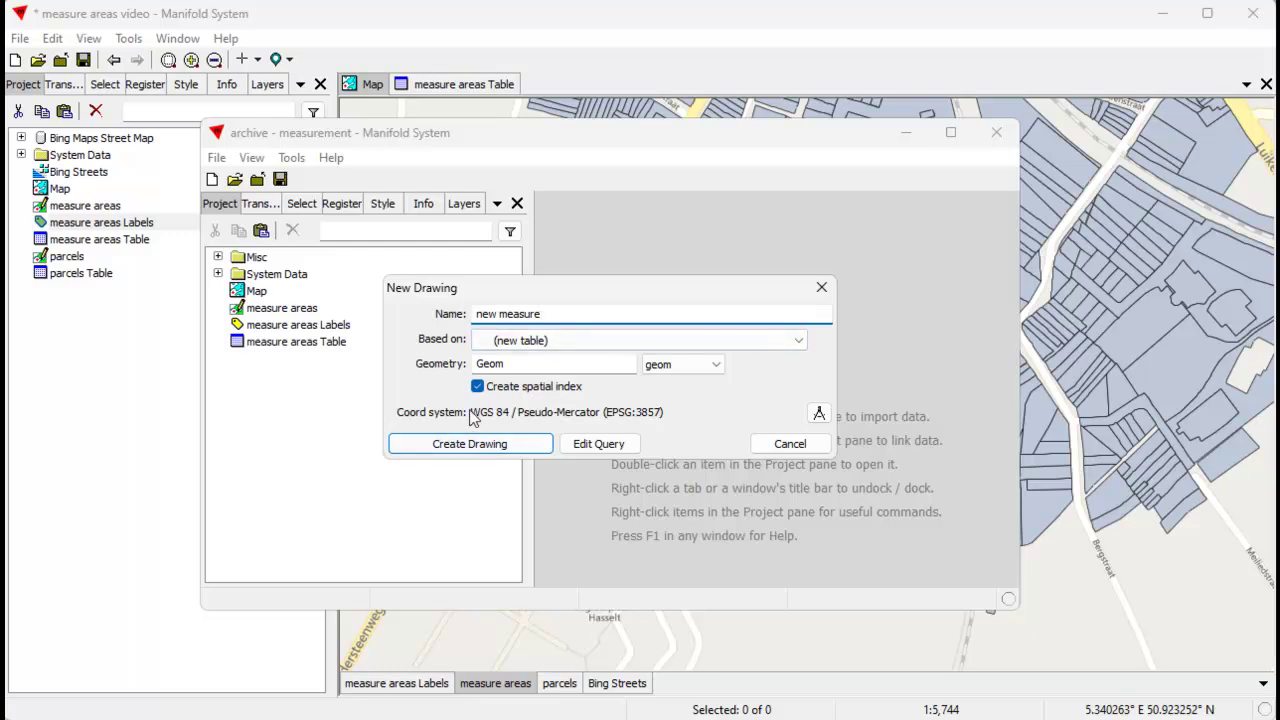
pyautogui.click(821, 412)
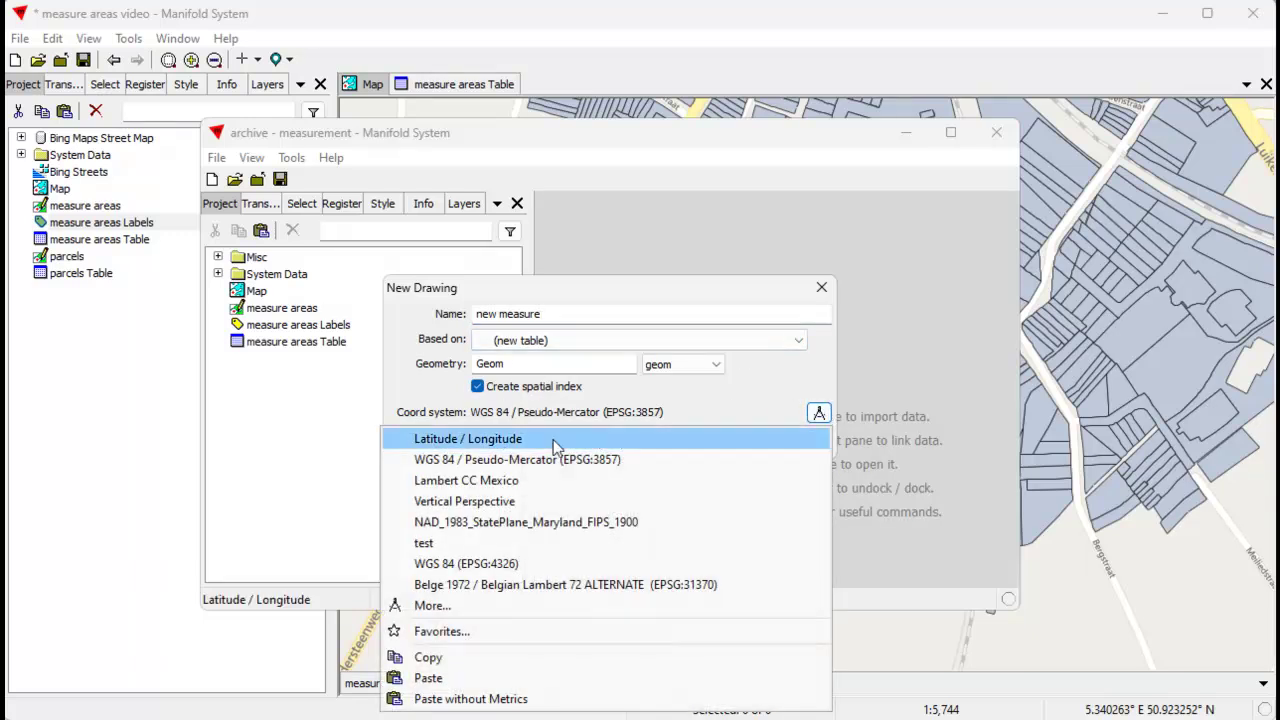
pyautogui.click(560, 441)
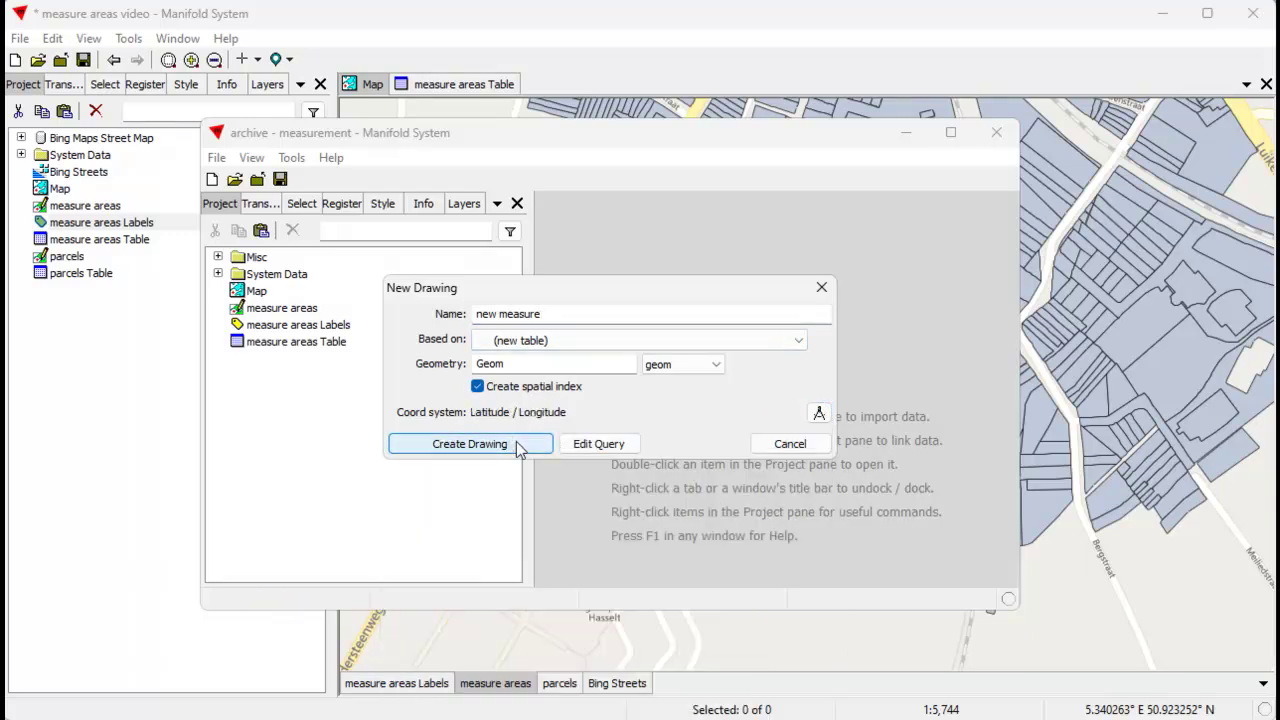
pyautogui.click(517, 446)
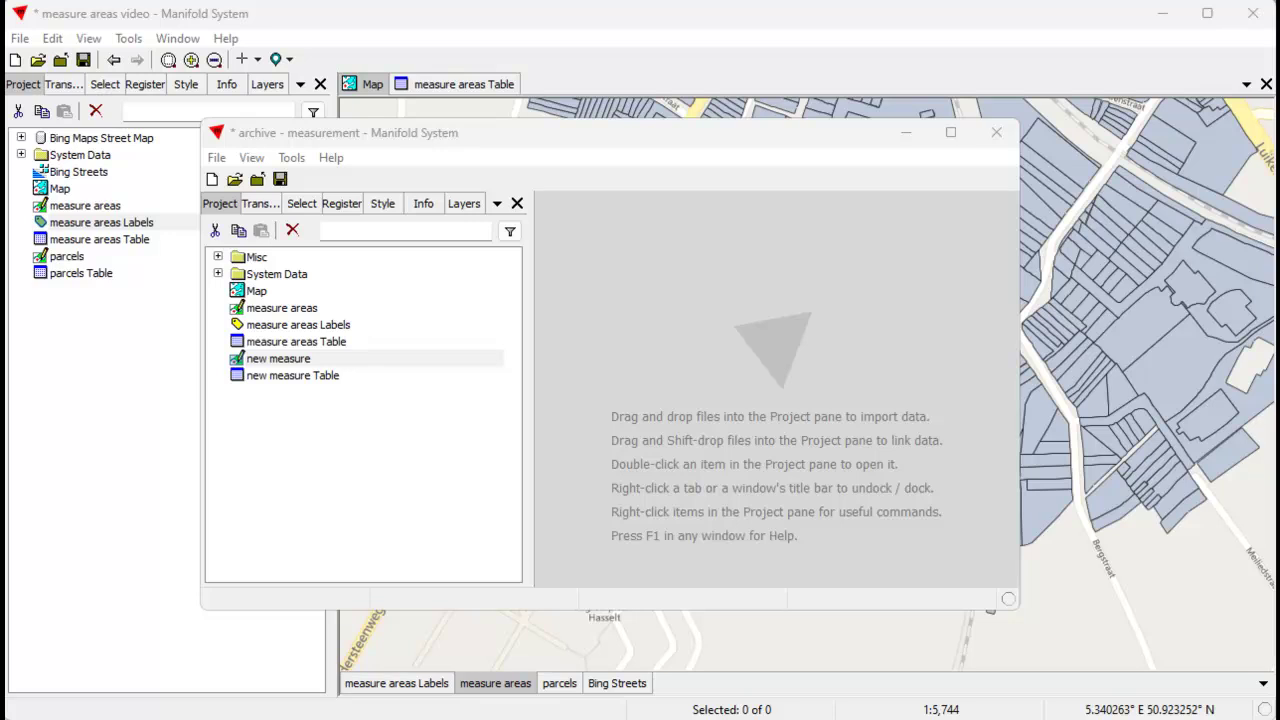
# Step: In the new measure Table schema, add a computed Area field using the pasted GeomAreaGeo expression
pyautogui.doubleClick(328, 376)
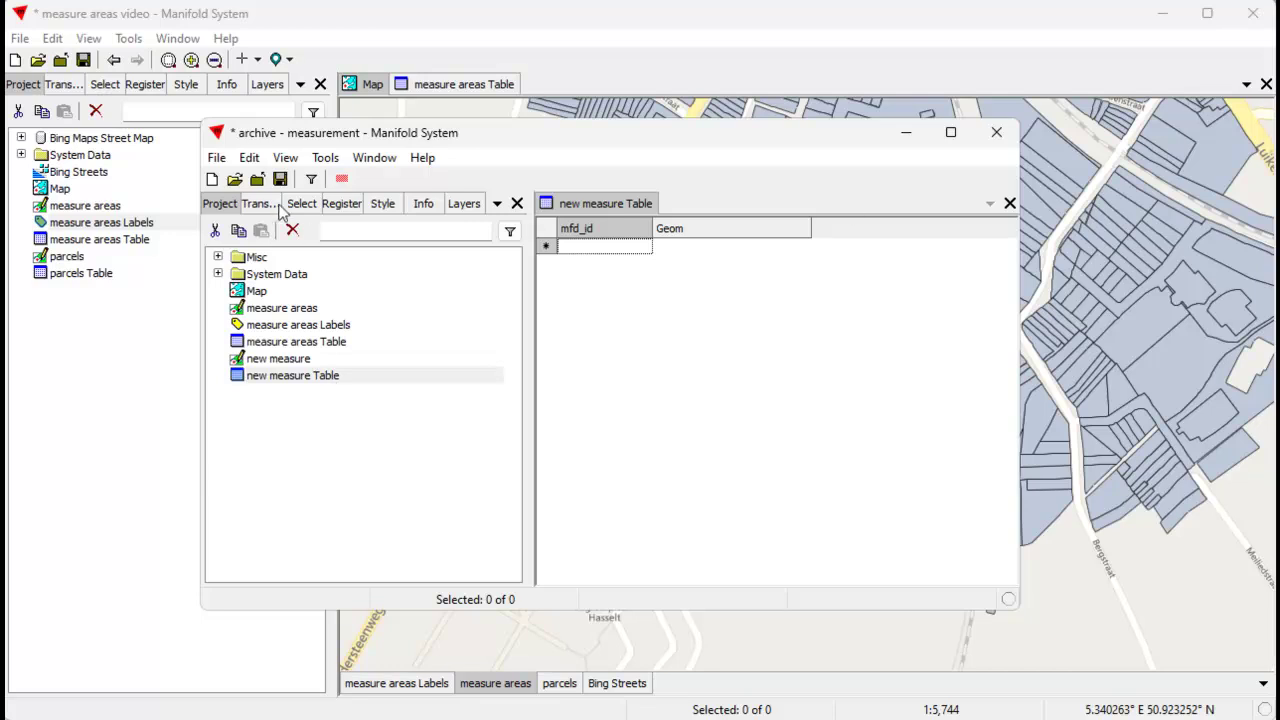
pyautogui.click(242, 162)
pyautogui.click(306, 450)
pyautogui.click(381, 180)
pyautogui.click(418, 200)
pyautogui.write('Area')
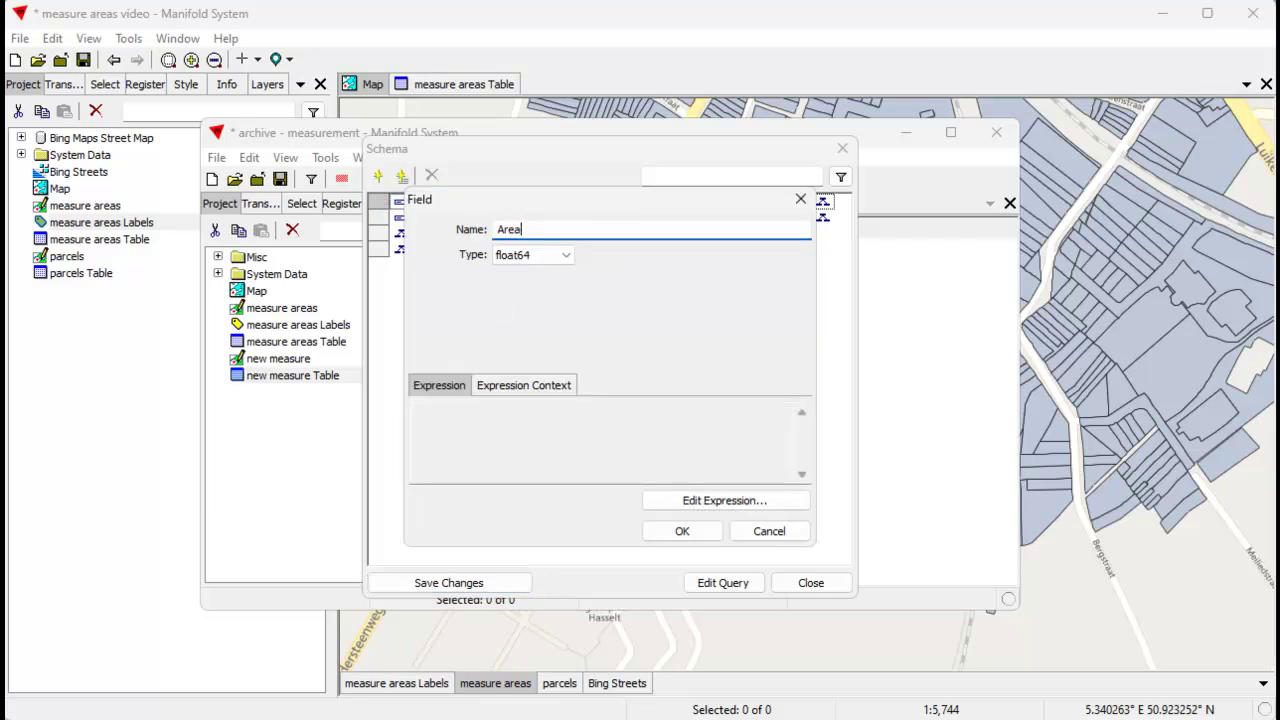
pyautogui.click(703, 500)
pyautogui.write('aGeo([Geom], 6378137.01, 0.08181919084262149, 0)')
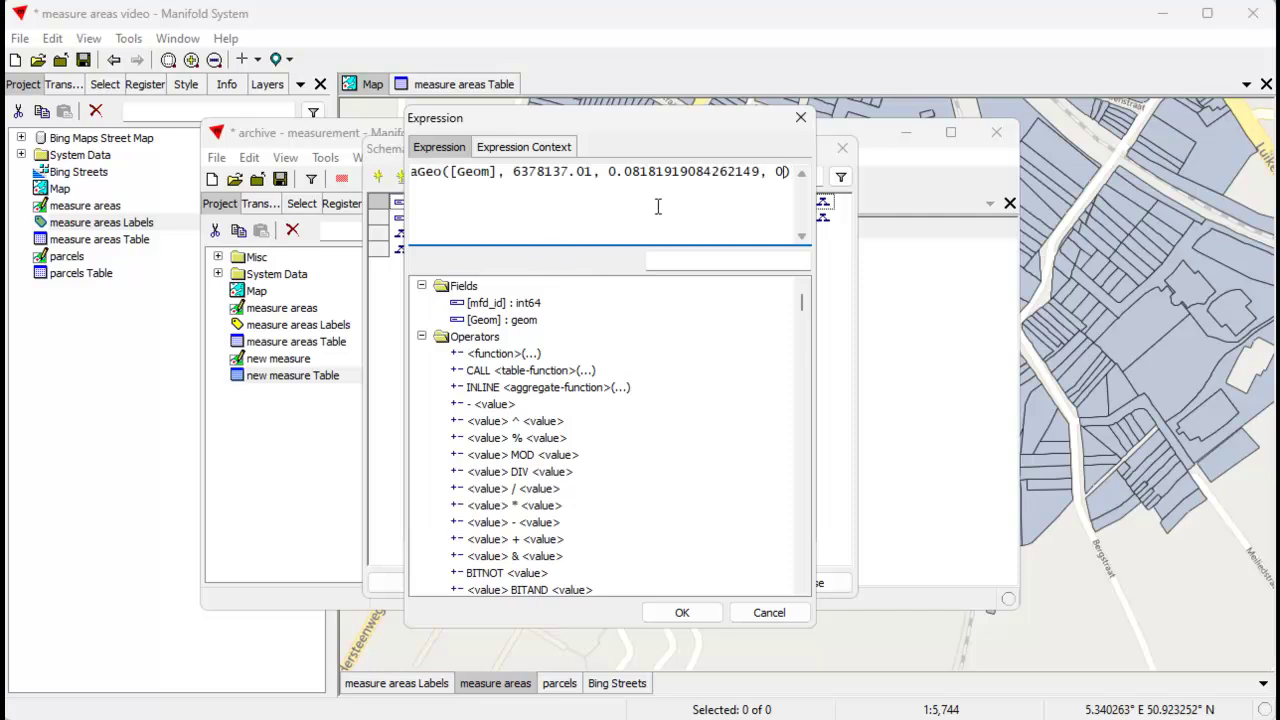
pyautogui.press('Home')
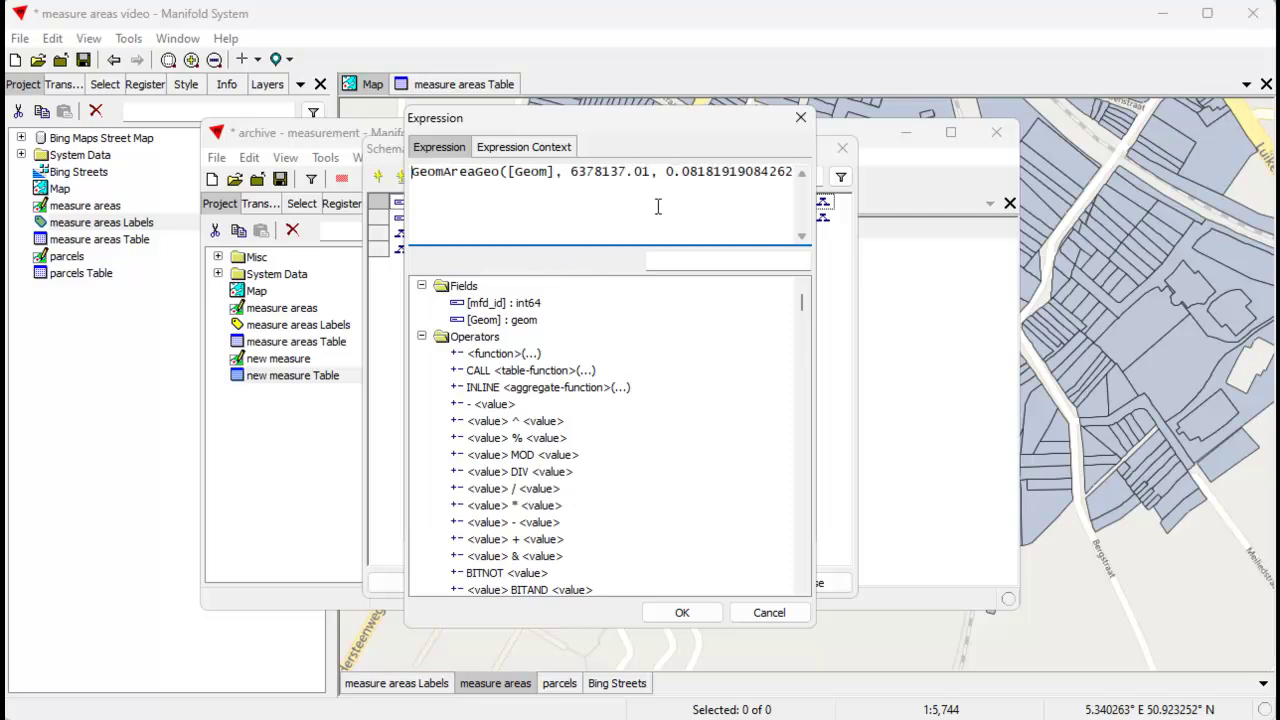
pyautogui.click(681, 612)
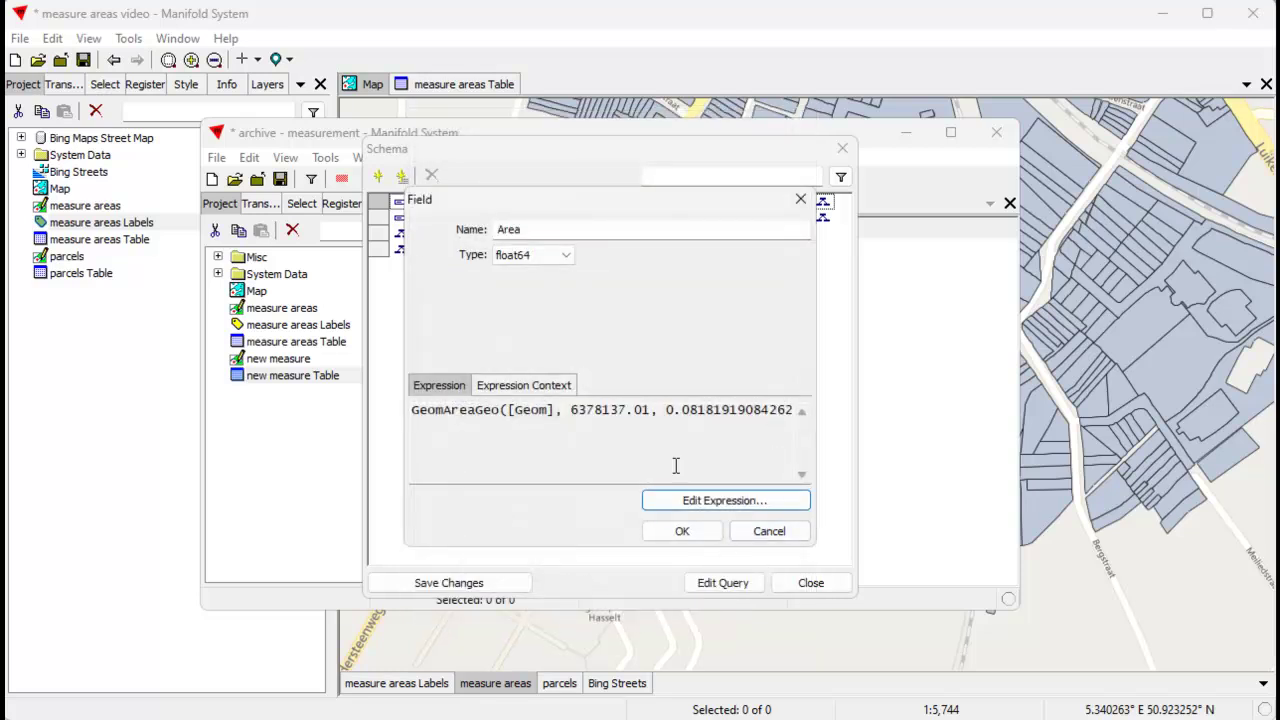
pyautogui.click(689, 531)
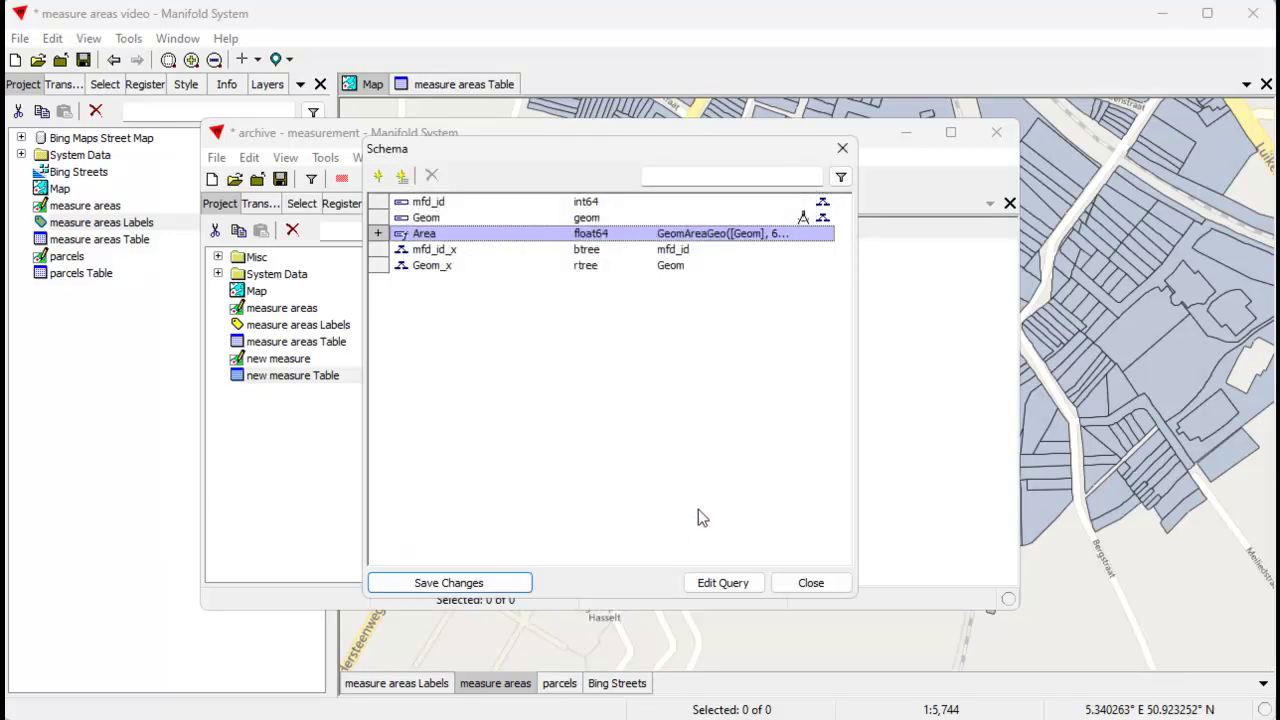
pyautogui.click(483, 583)
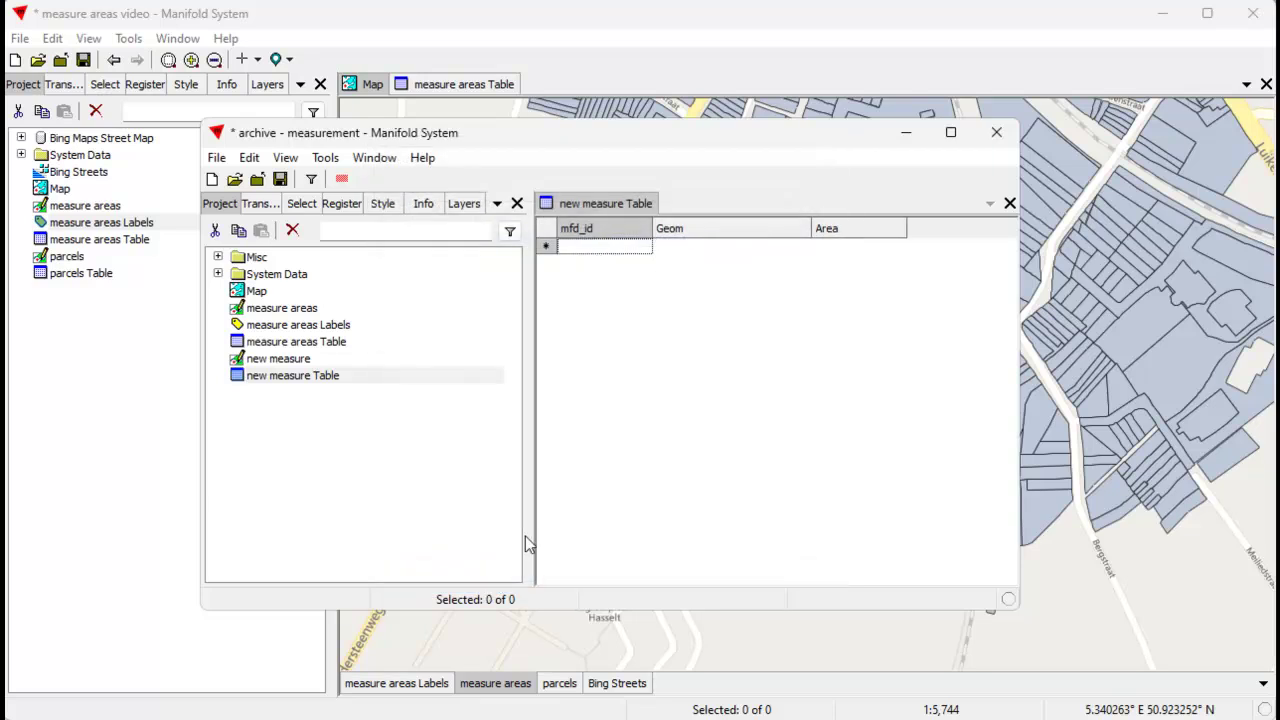
# Step: Format the Area column as fixed-decimal 'f' with 2 digits
pyautogui.rightClick(853, 230)
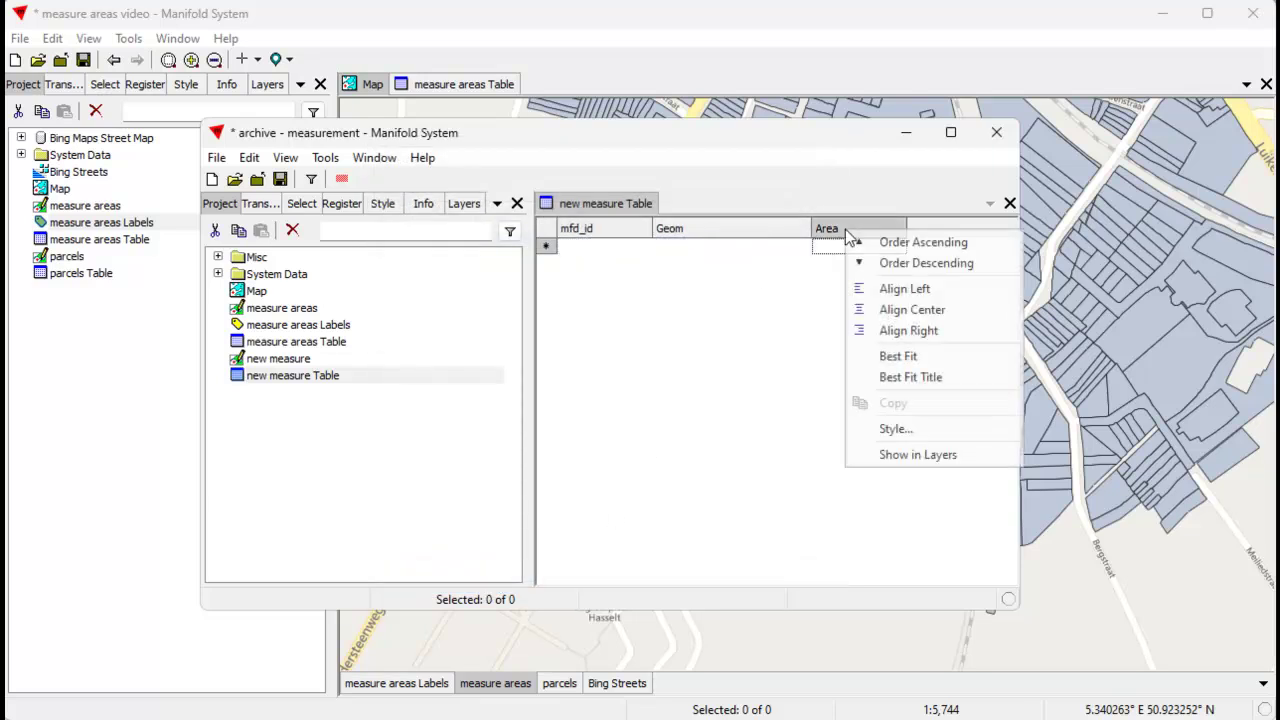
pyautogui.click(890, 430)
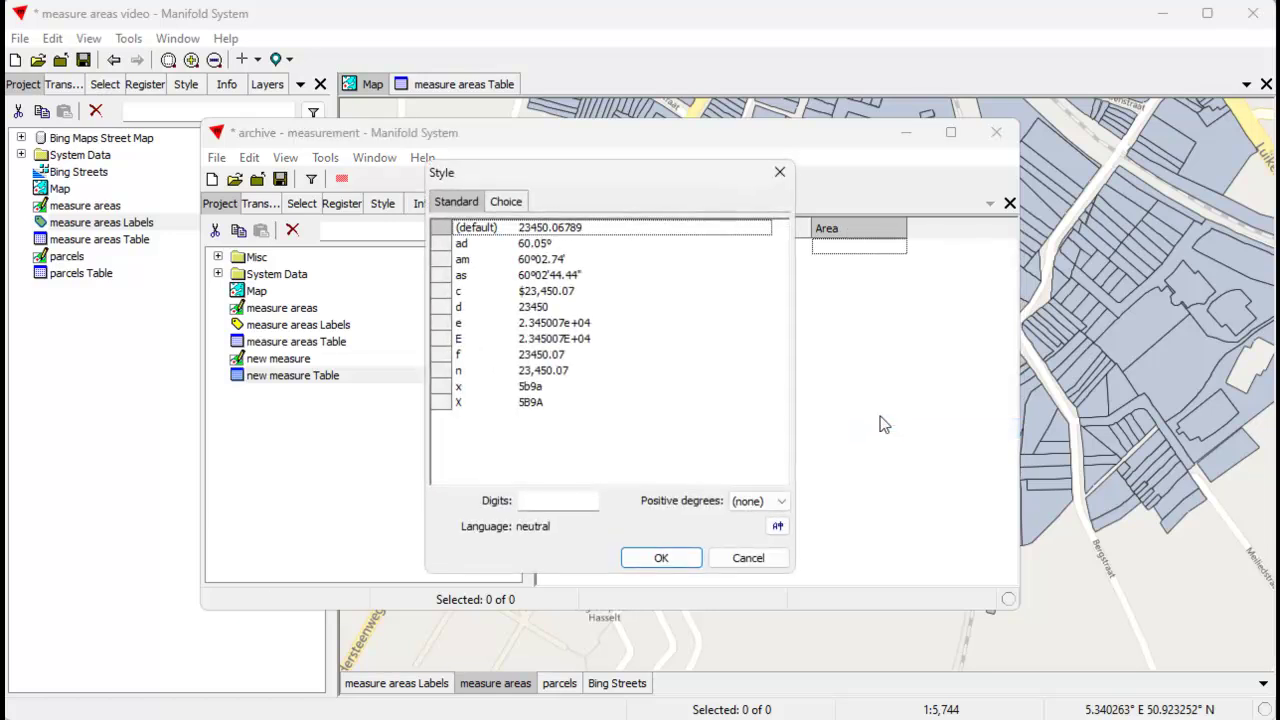
pyautogui.click(517, 356)
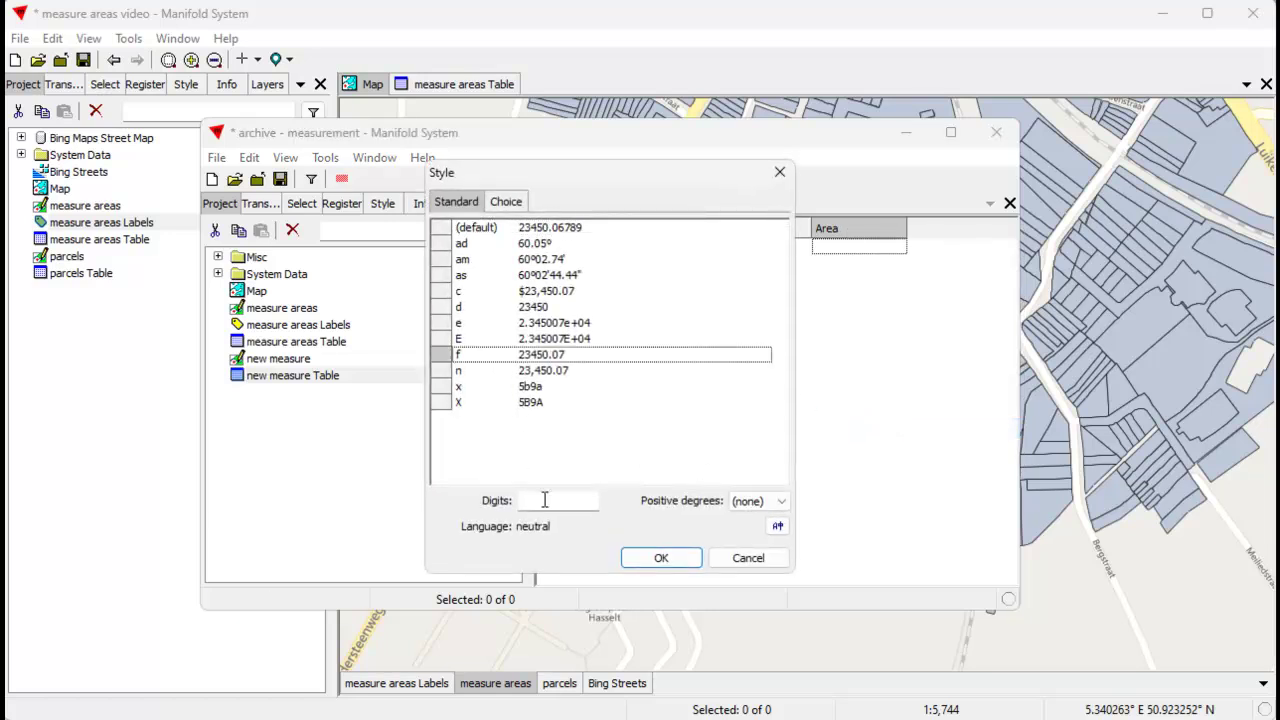
pyautogui.write('2')
pyautogui.click(668, 566)
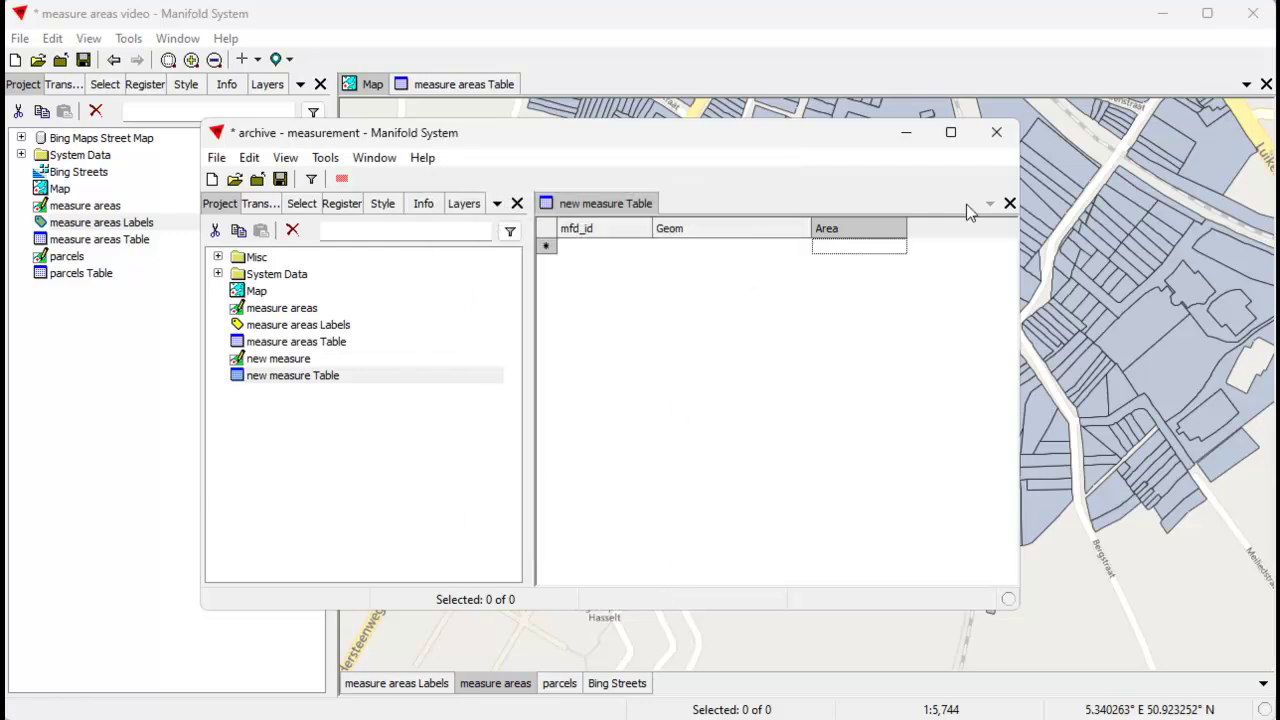
# Step: Close the table, open the Map and jump to the saved Tuileries location
pyautogui.click(1010, 203)
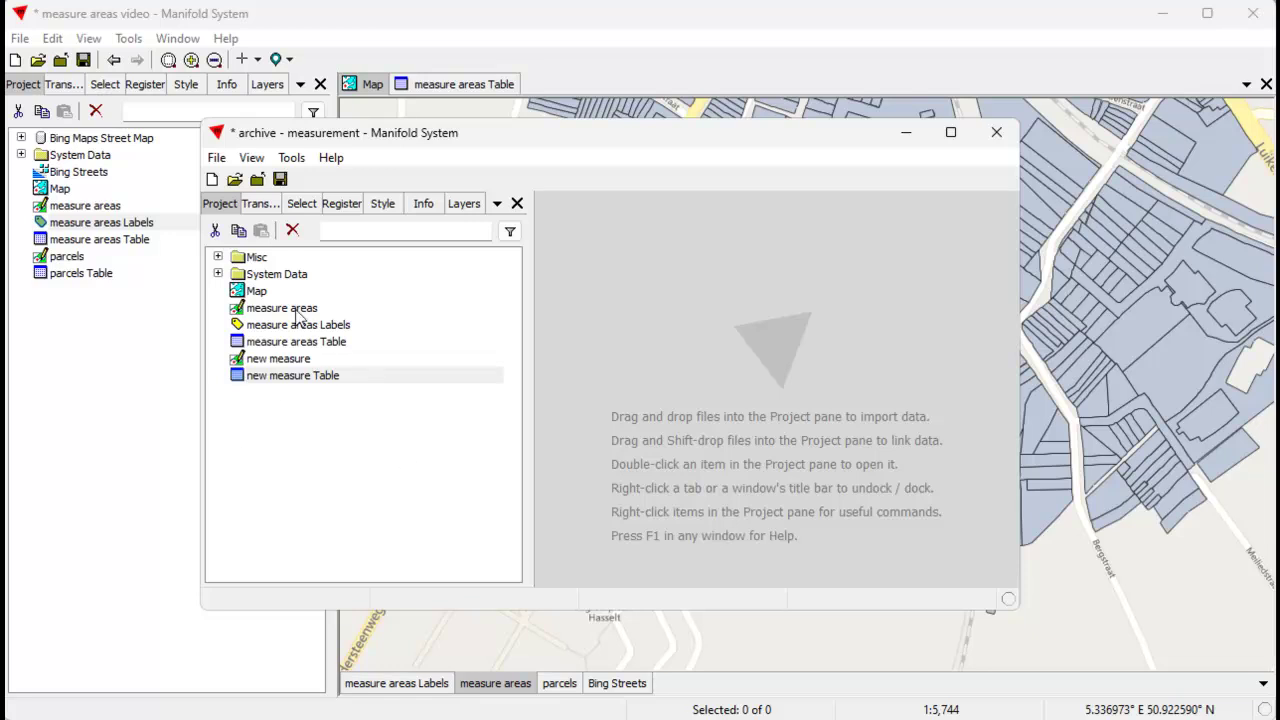
pyautogui.doubleClick(254, 292)
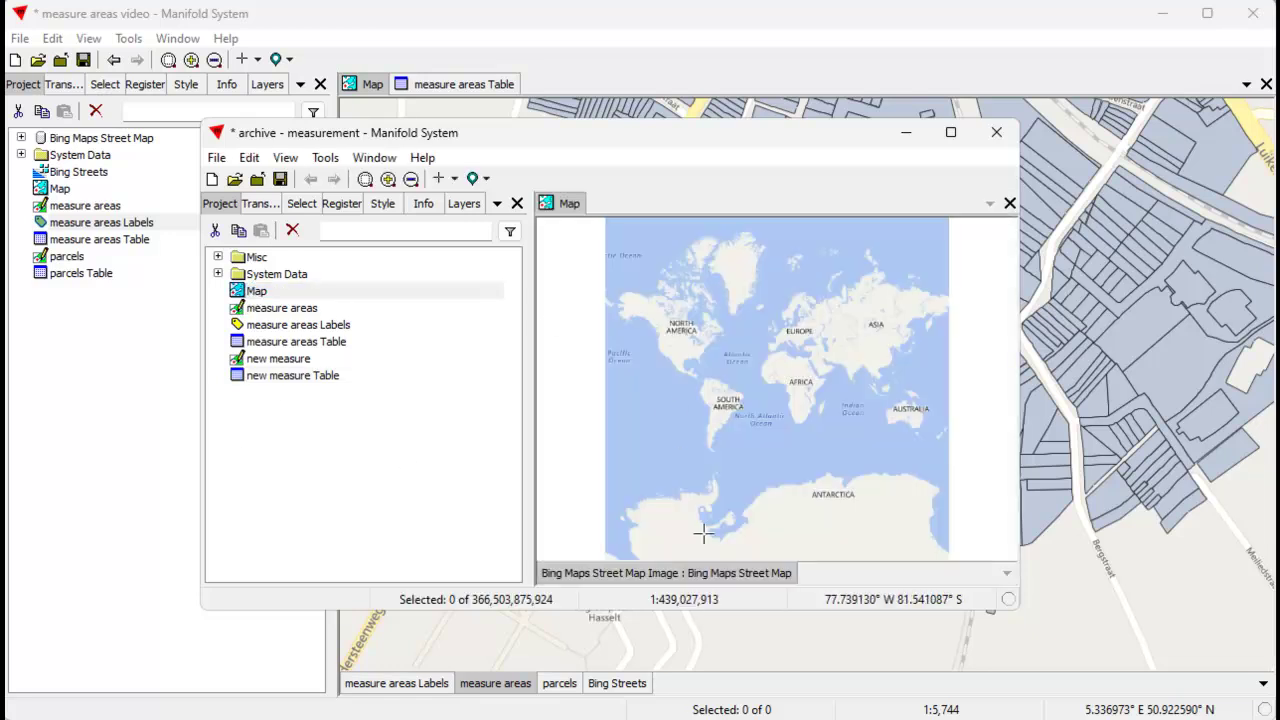
pyautogui.click(480, 178)
pyautogui.click(511, 206)
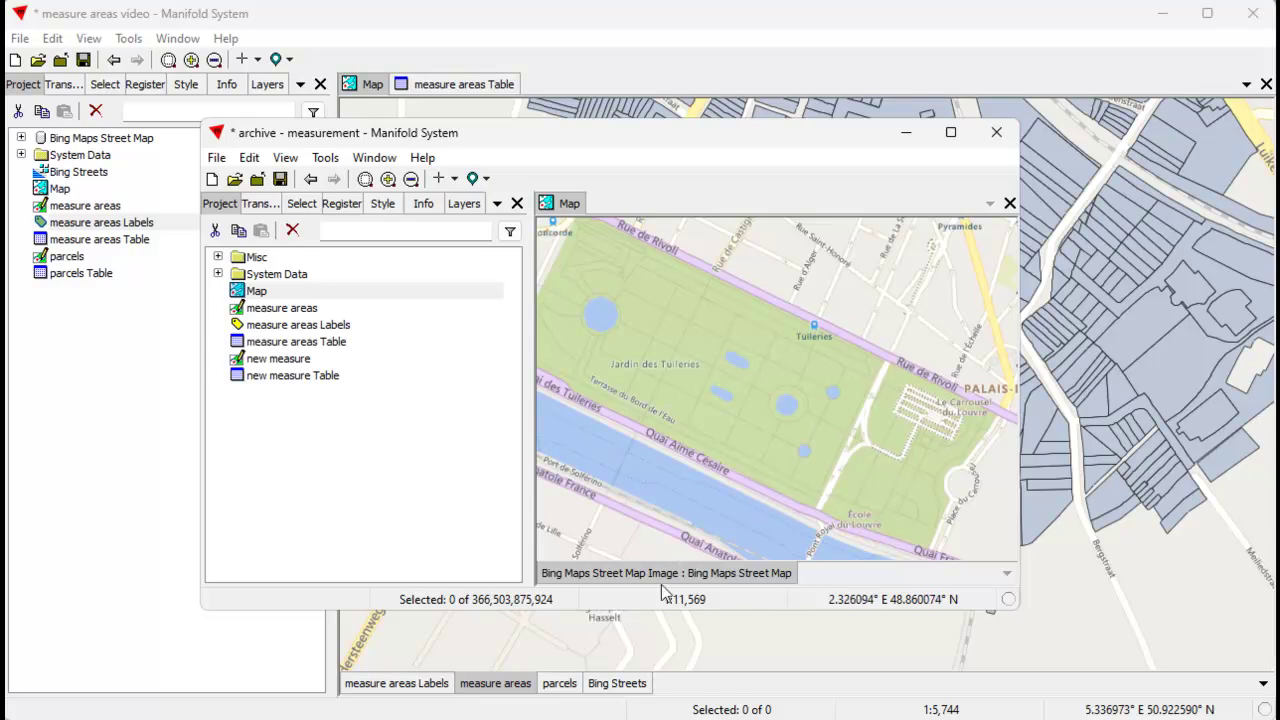
# Step: Add the new measure drawing to the map and zoom into the Tuileries garden
pyautogui.click(295, 362)
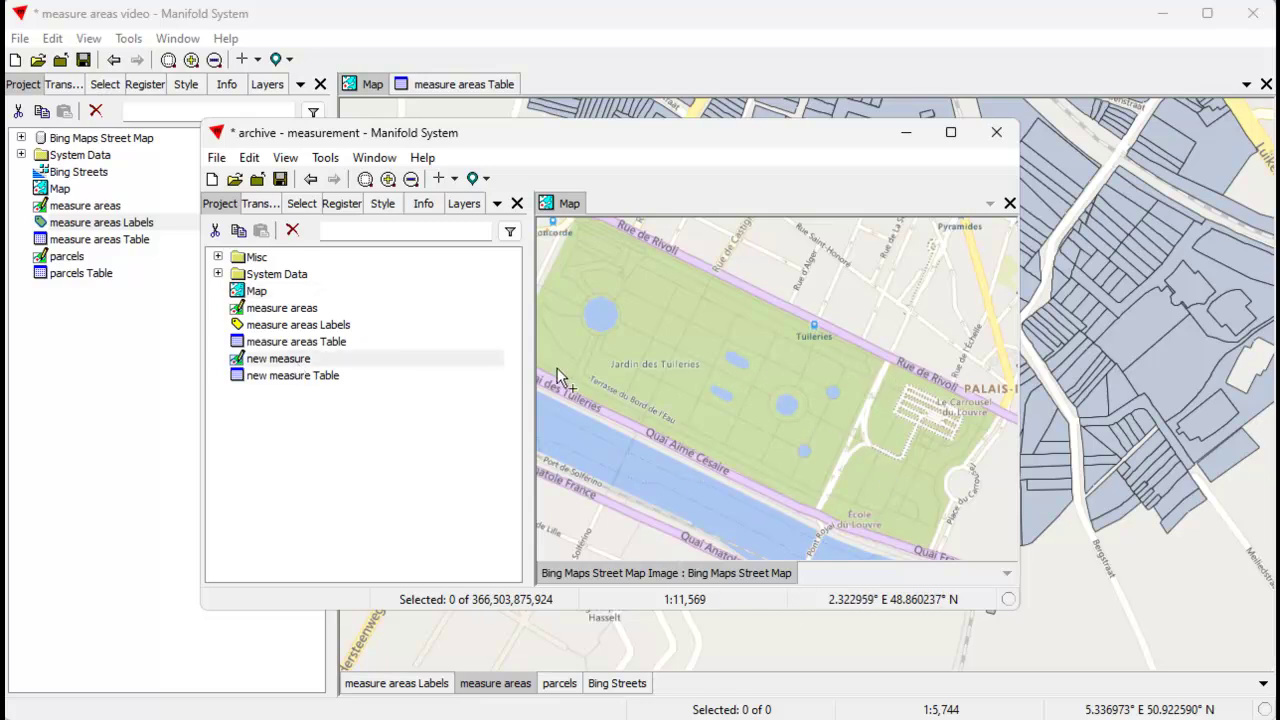
pyautogui.moveTo(570, 381); pyautogui.dragTo(572, 383)
pyautogui.moveTo(631, 283); pyautogui.dragTo(904, 468)
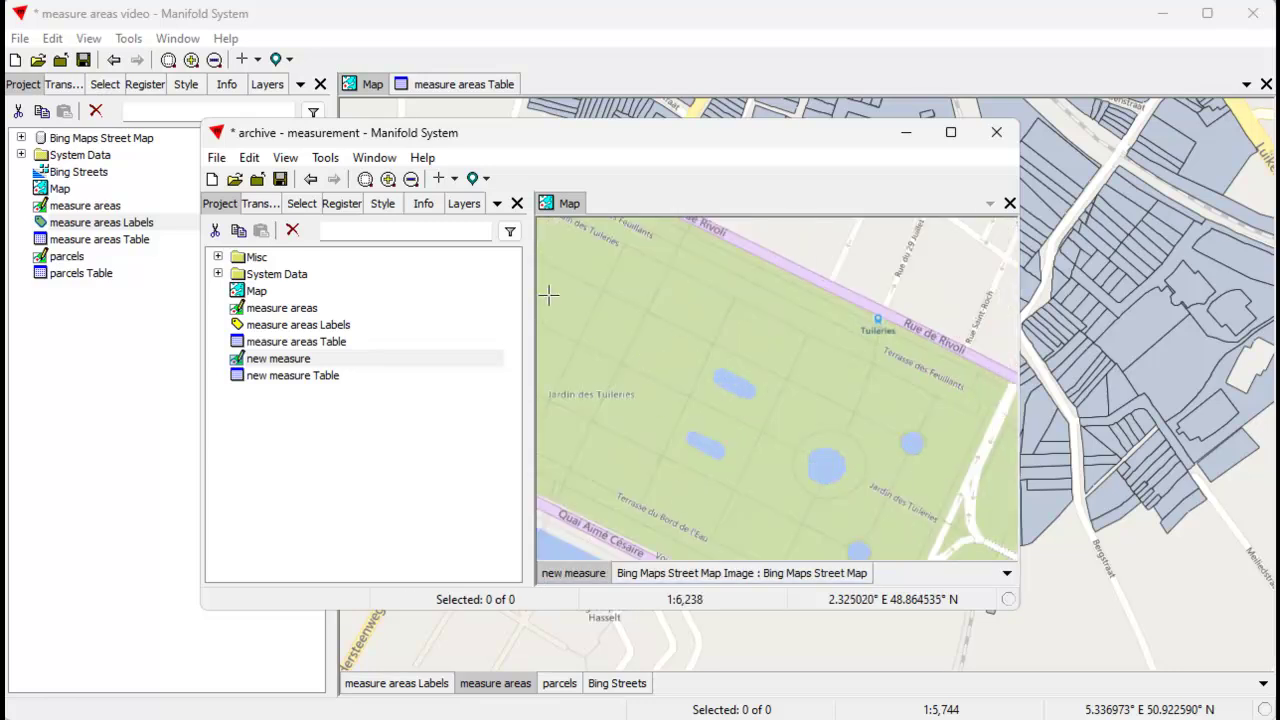
# Step: Draw a four-corner area in the garden and check its computed area of 5175.94
pyautogui.click(453, 178)
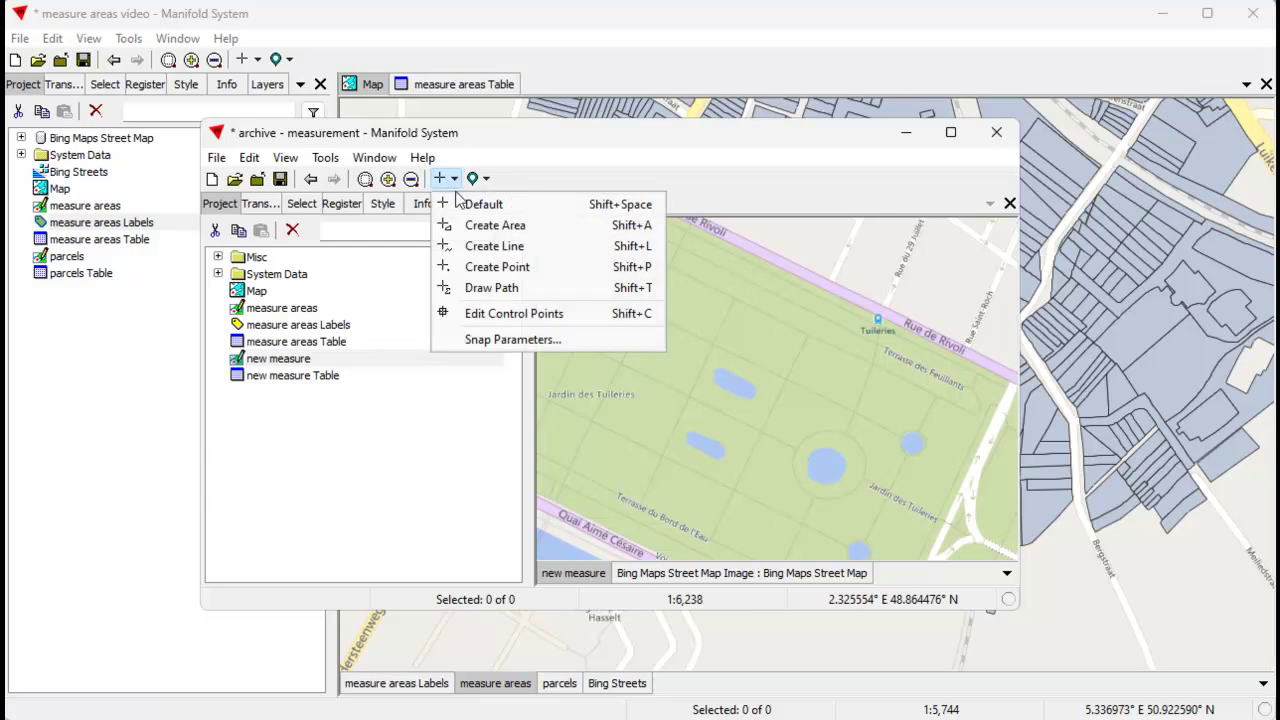
pyautogui.click(477, 228)
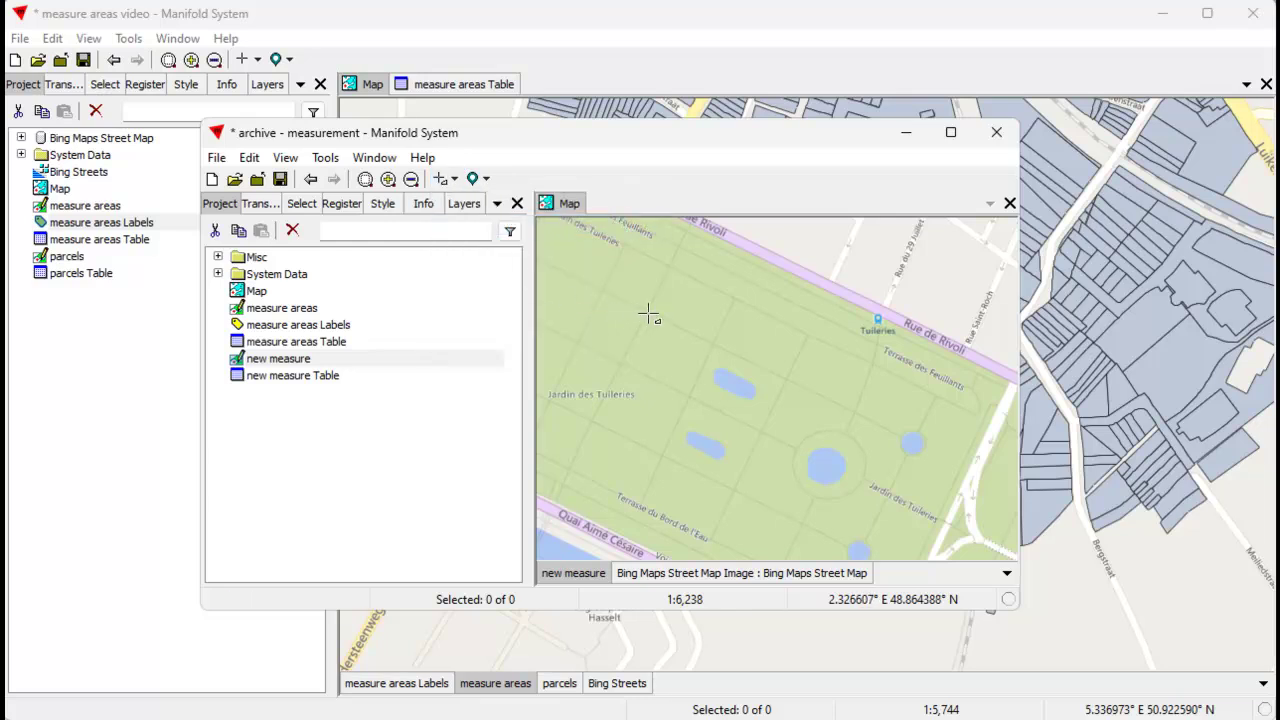
pyautogui.click(649, 314)
pyautogui.moveTo(715, 345); pyautogui.dragTo(695, 362)
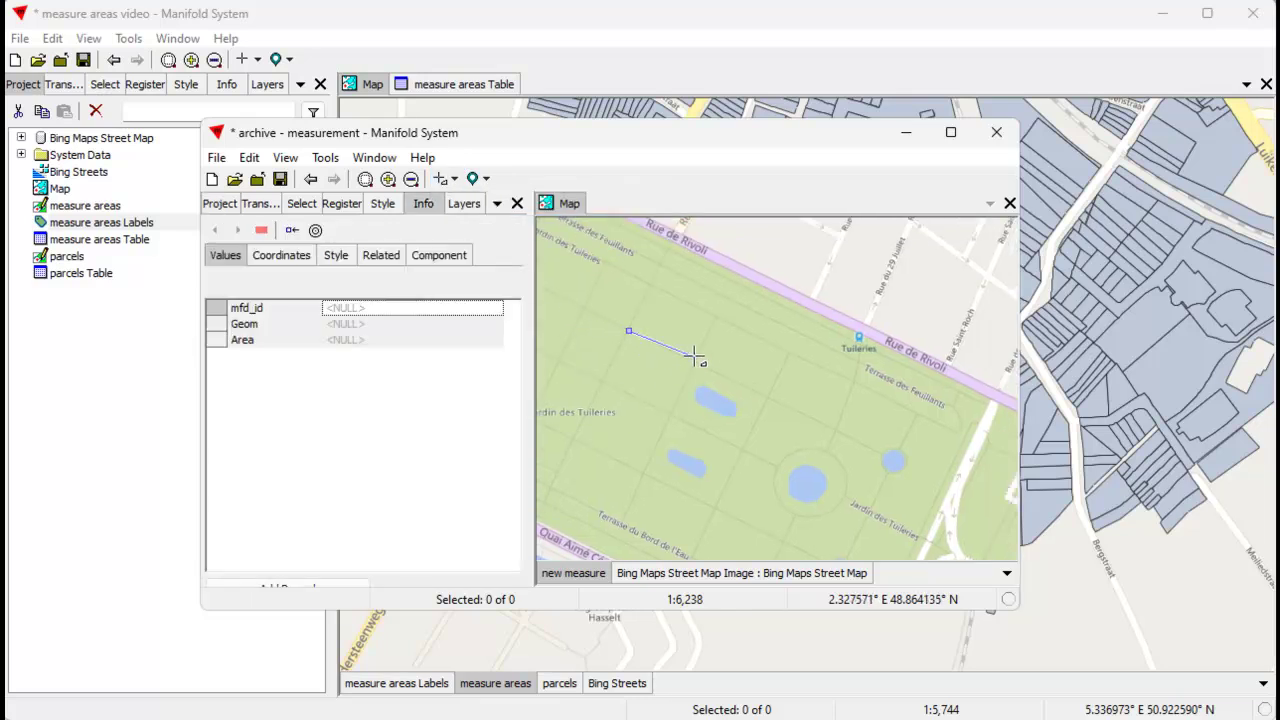
pyautogui.click(692, 359)
pyautogui.click(668, 413)
pyautogui.click(598, 384)
pyautogui.rightClick(604, 386)
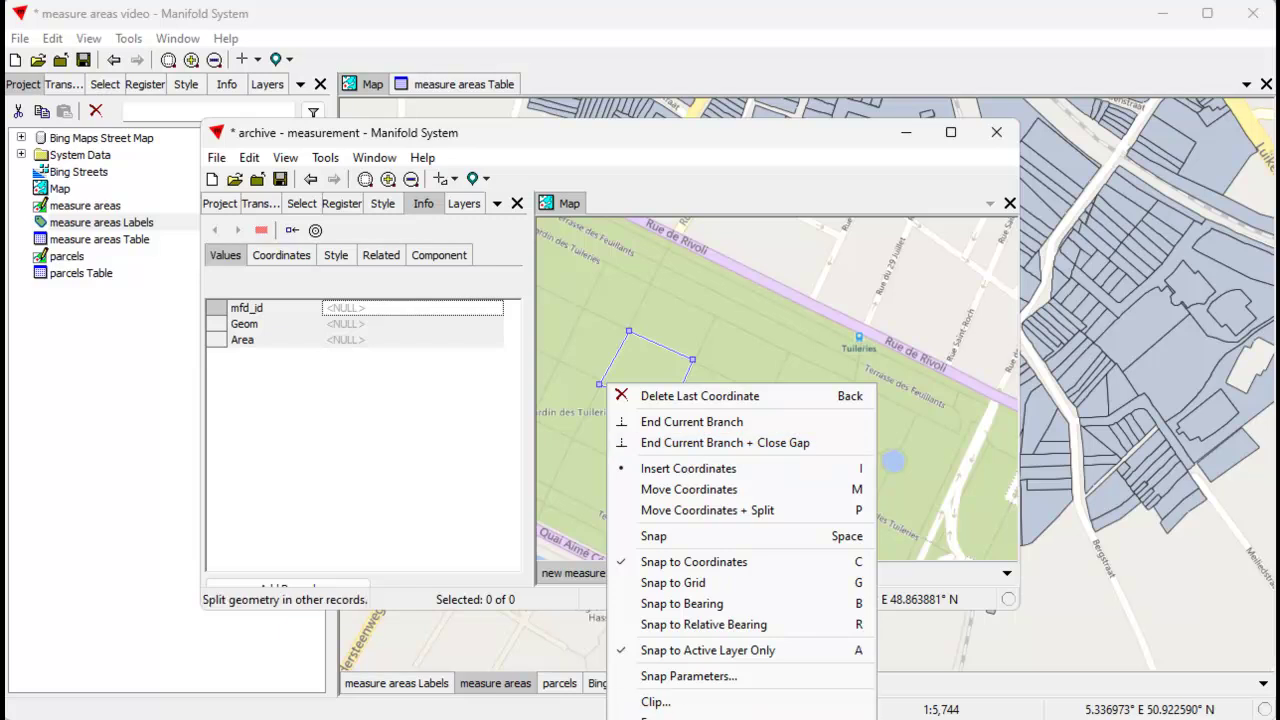
pyautogui.click(700, 712)
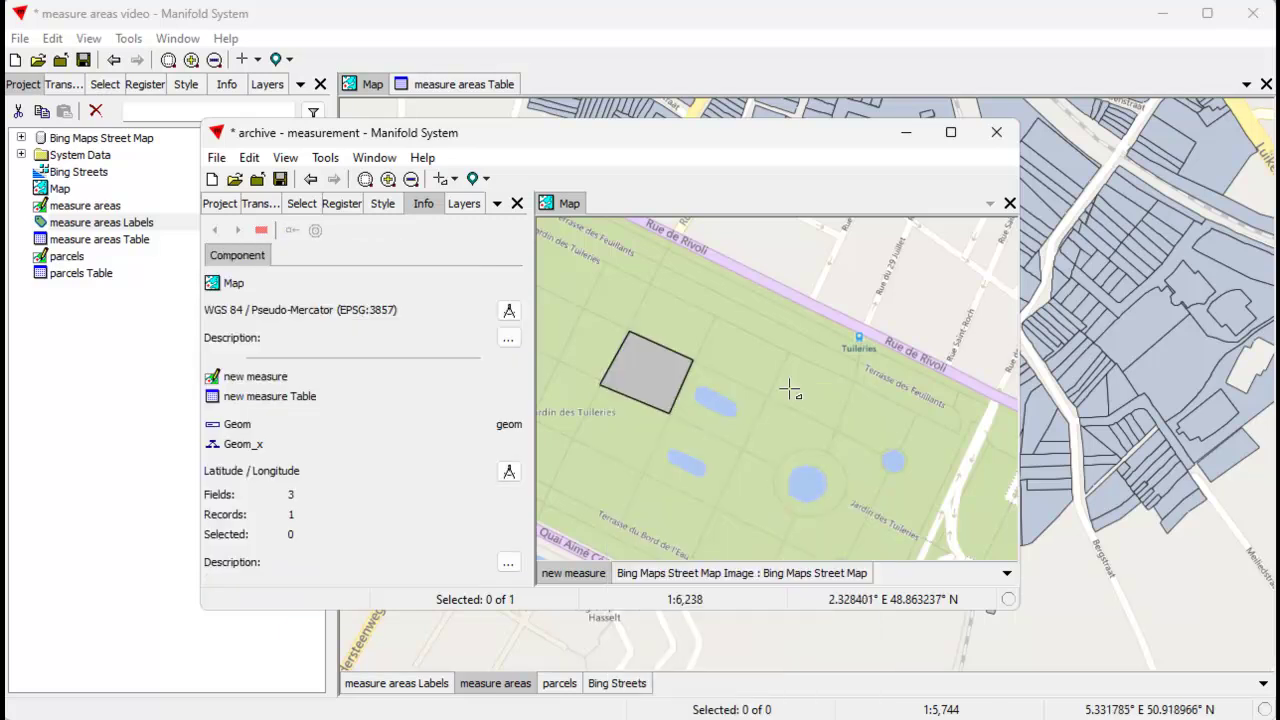
pyautogui.click(651, 367)
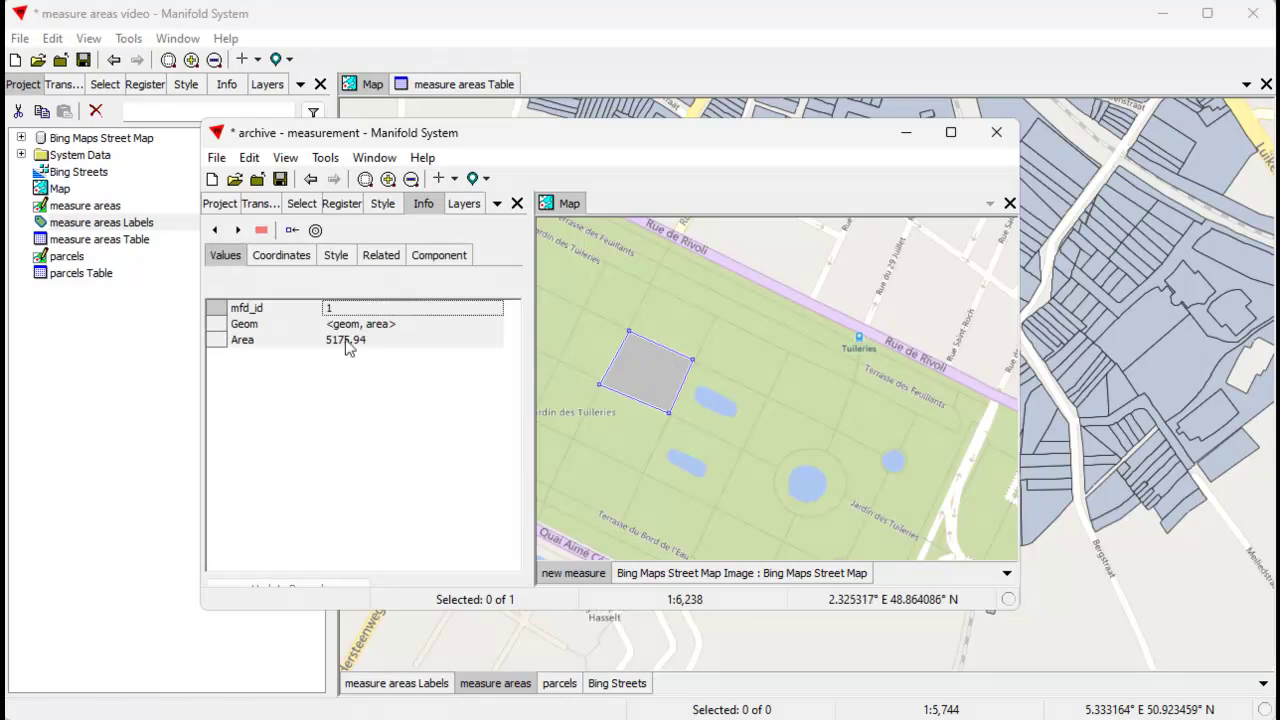
pyautogui.click(638, 450)
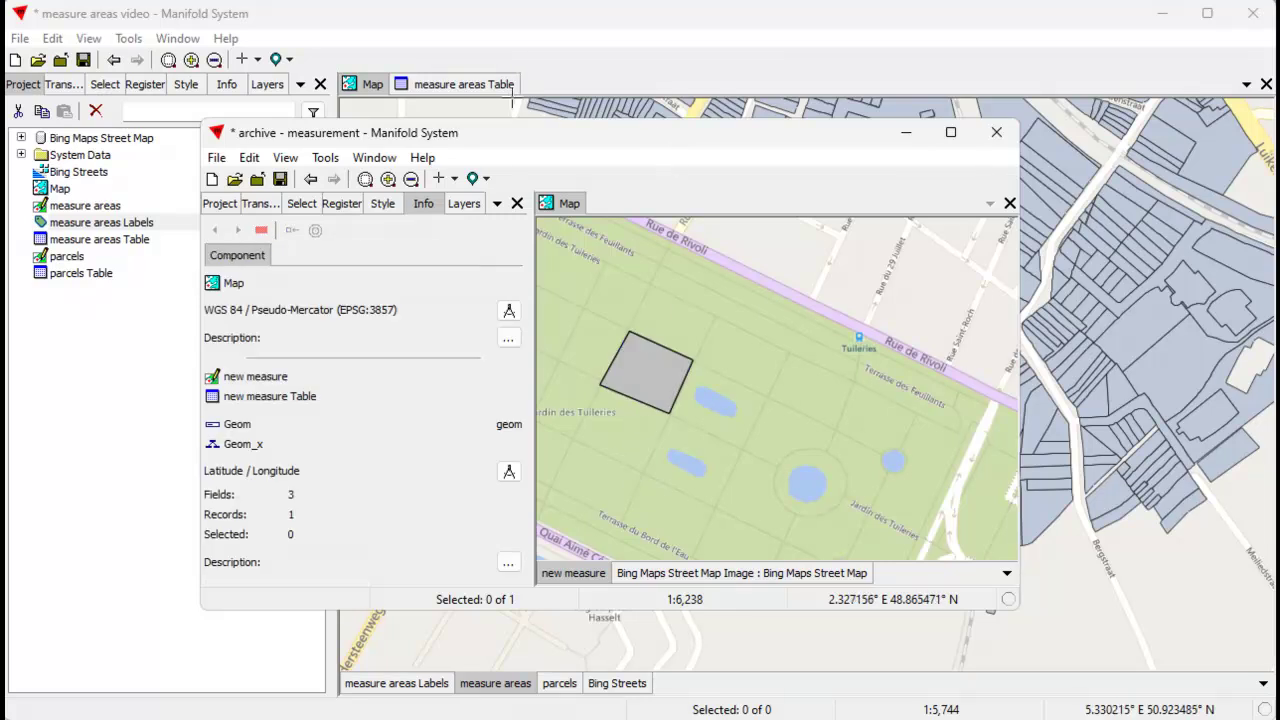
# Step: Set the new measure area style to have no fill
pyautogui.click(383, 205)
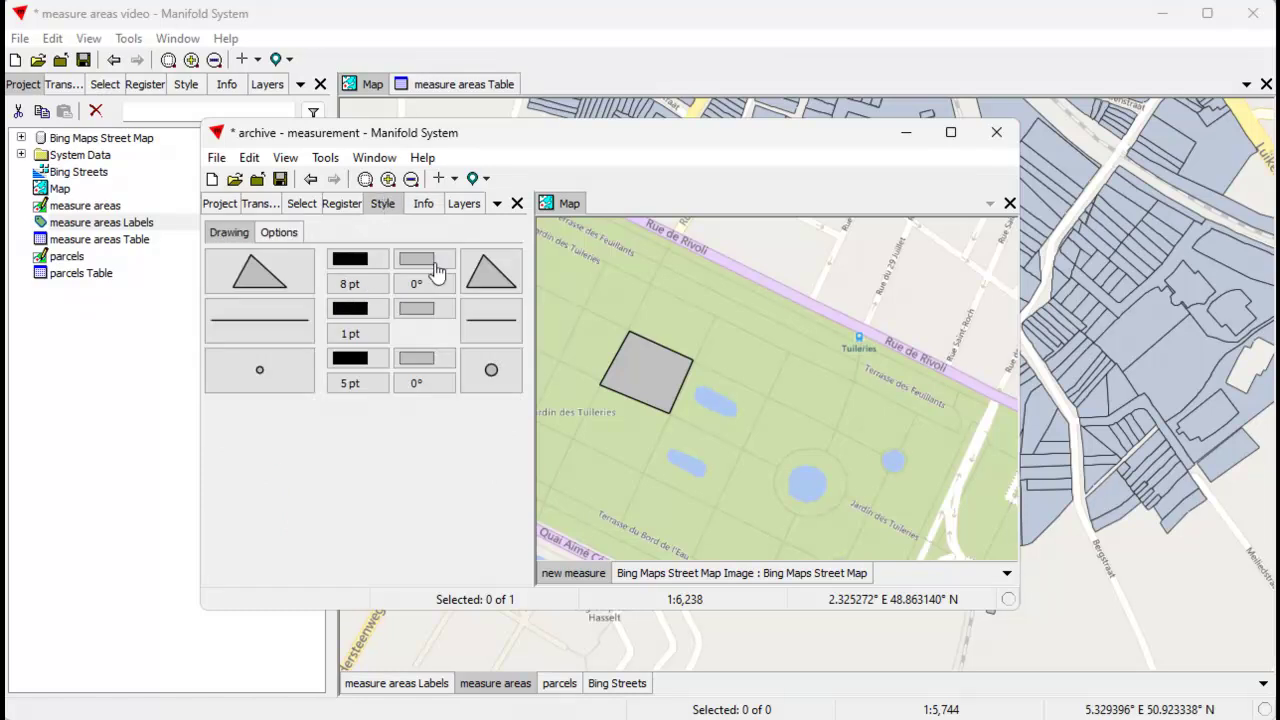
pyautogui.click(300, 280)
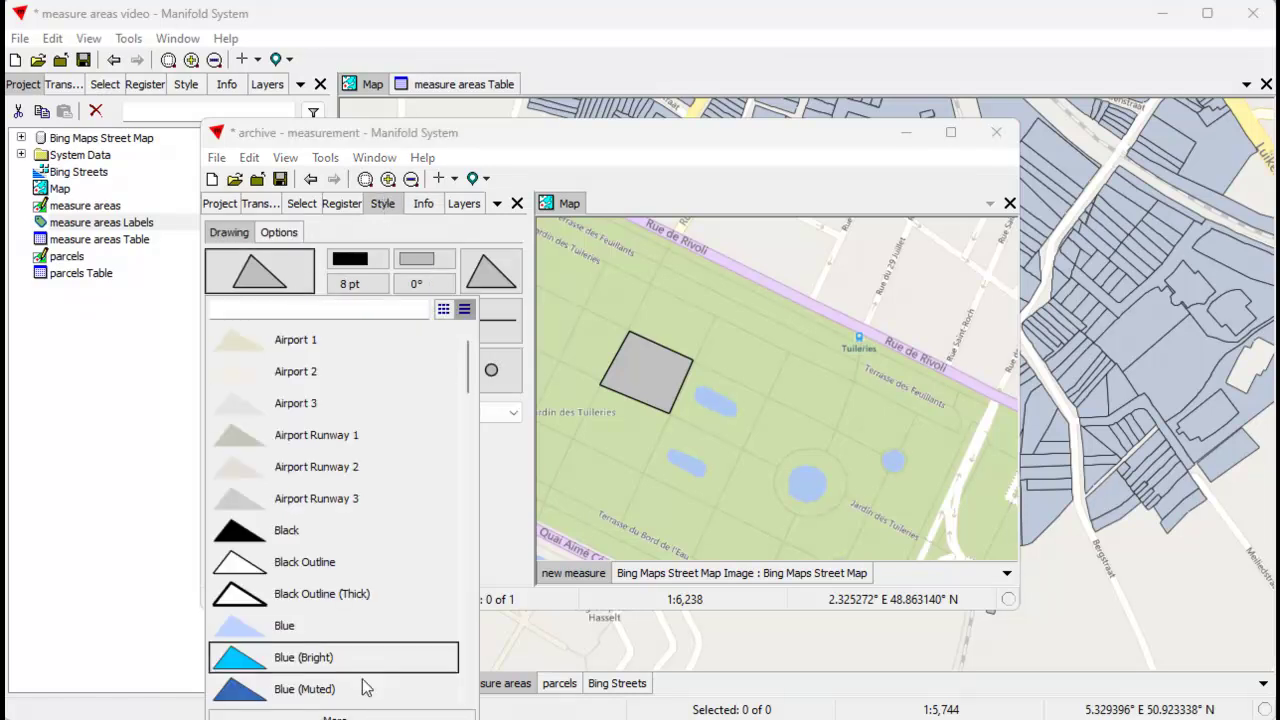
pyautogui.click(357, 715)
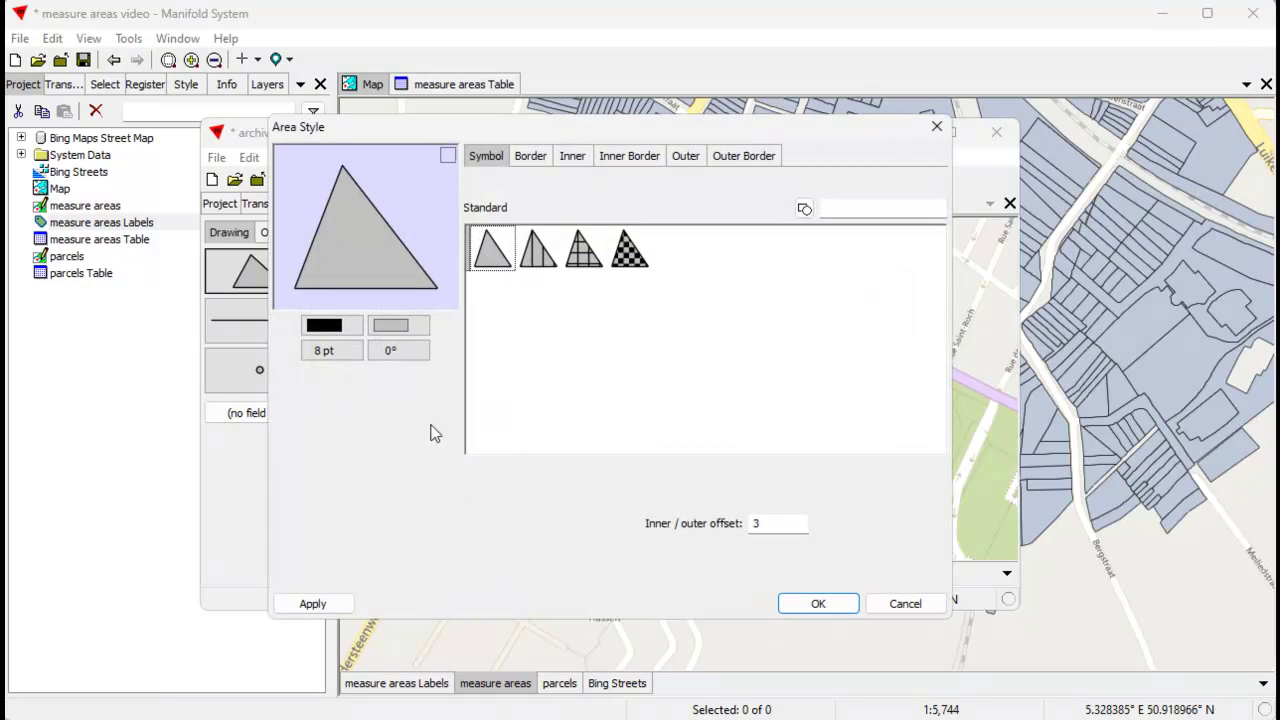
pyautogui.click(388, 326)
pyautogui.click(378, 373)
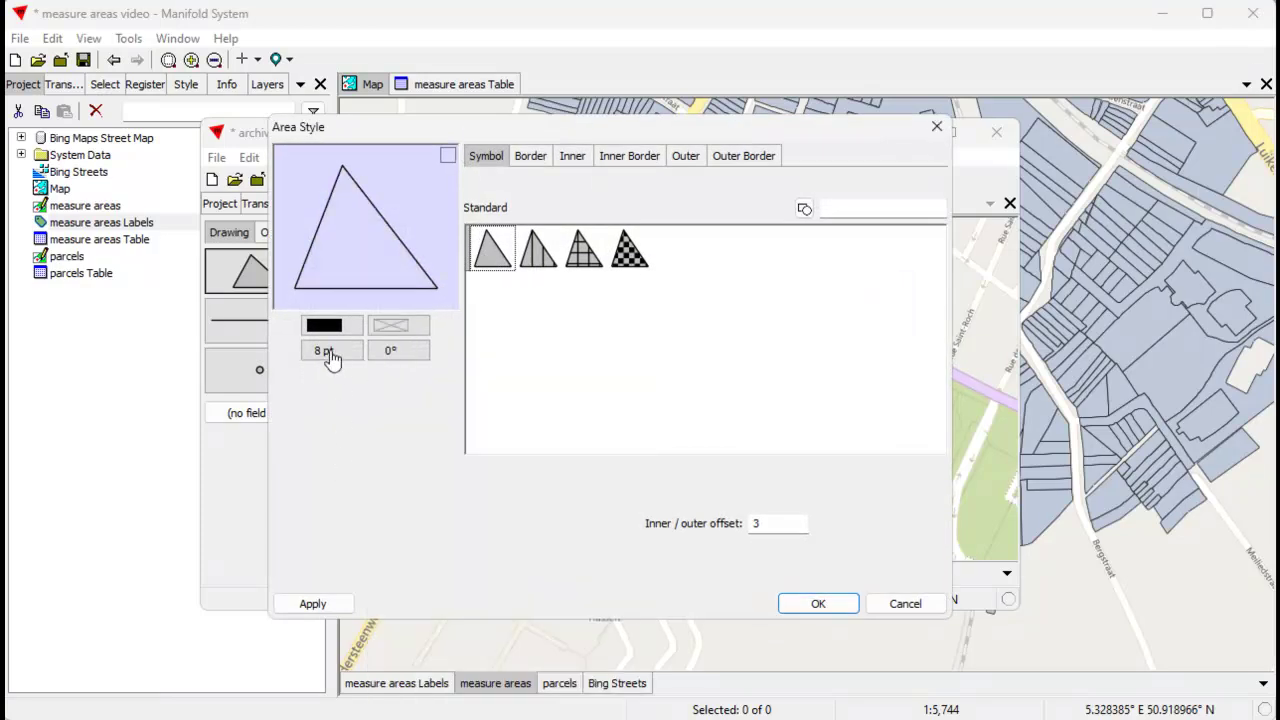
# Step: Give the area border 3,2 dashes and a lime green halo with padding .1
pyautogui.click(521, 161)
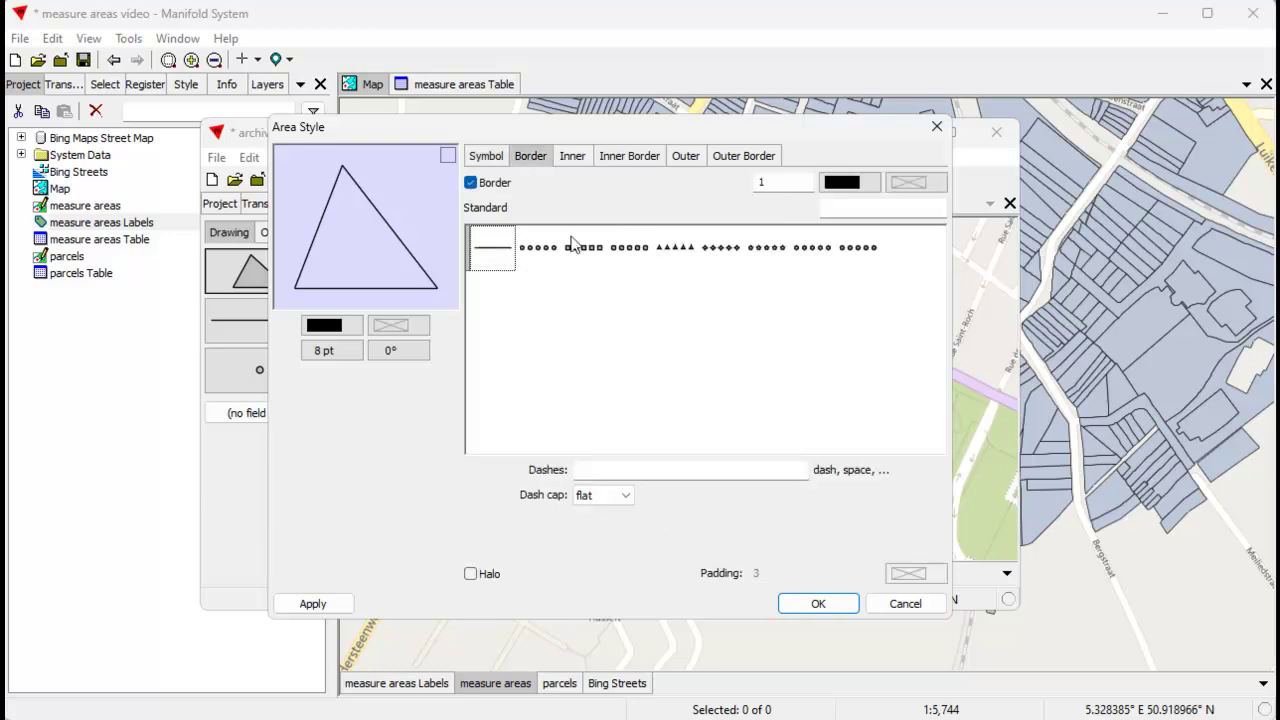
pyautogui.click(605, 469)
pyautogui.write('3,2')
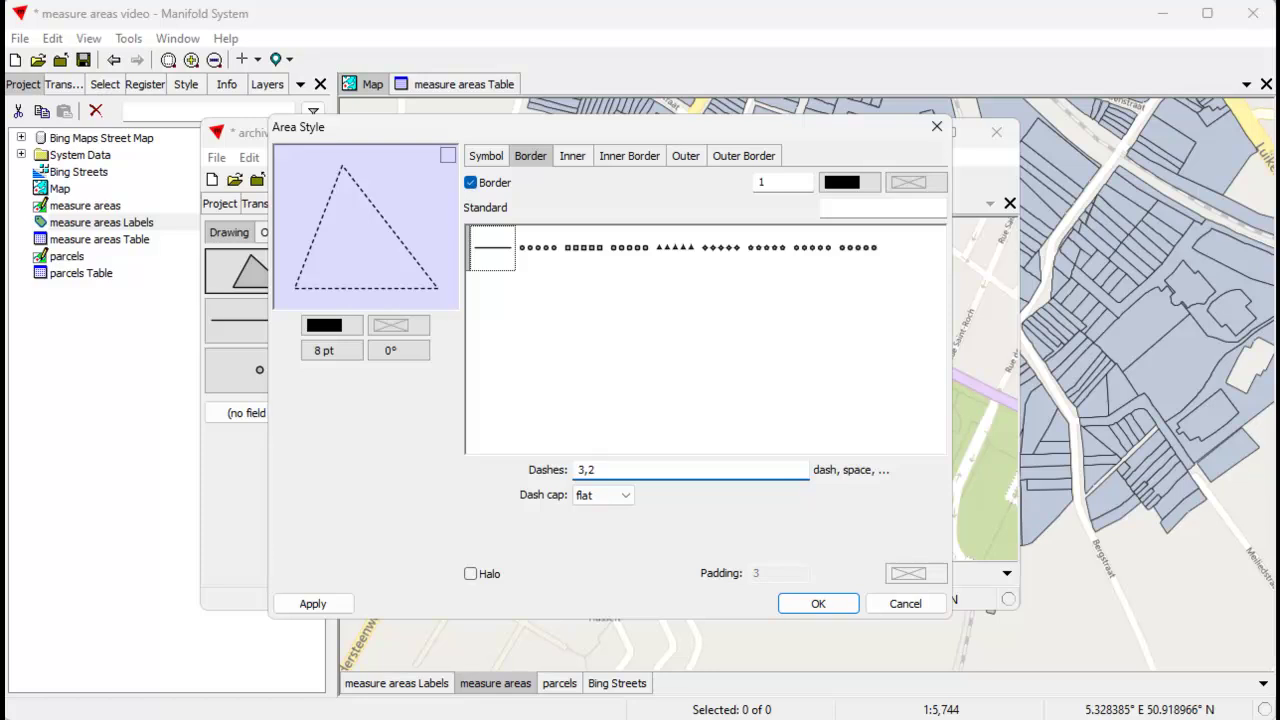
pyautogui.click(470, 574)
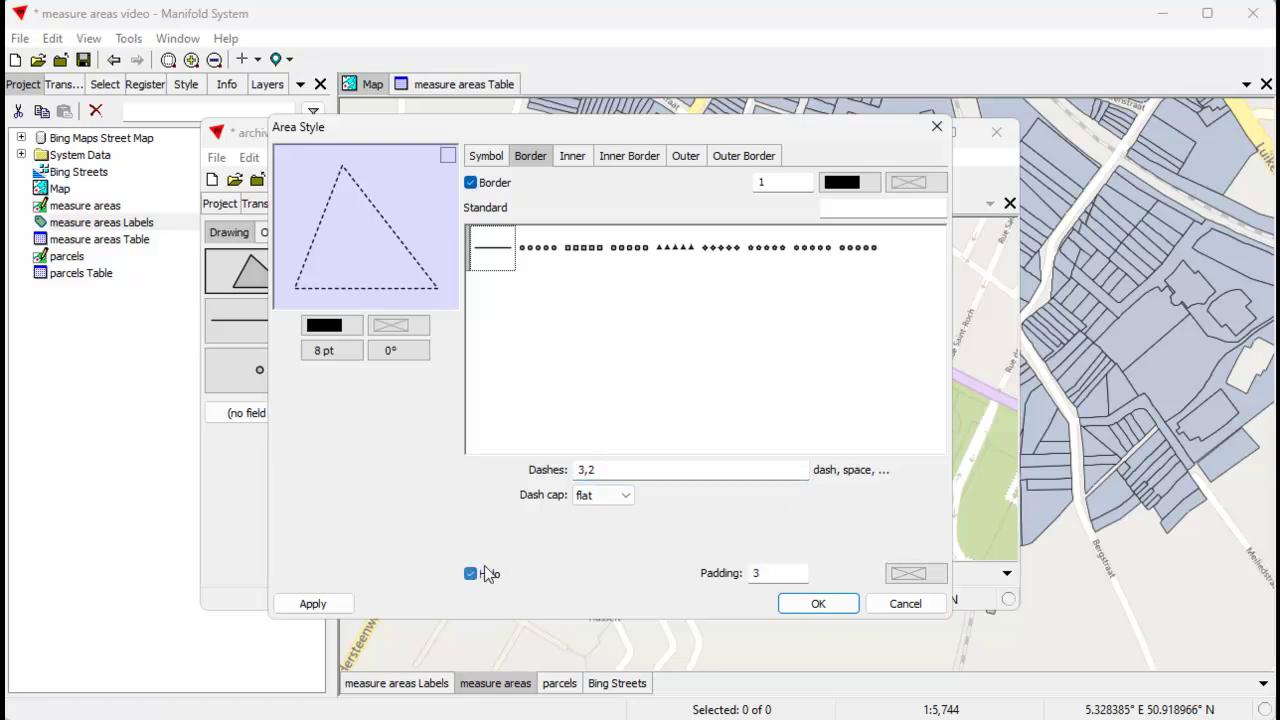
pyautogui.click(898, 578)
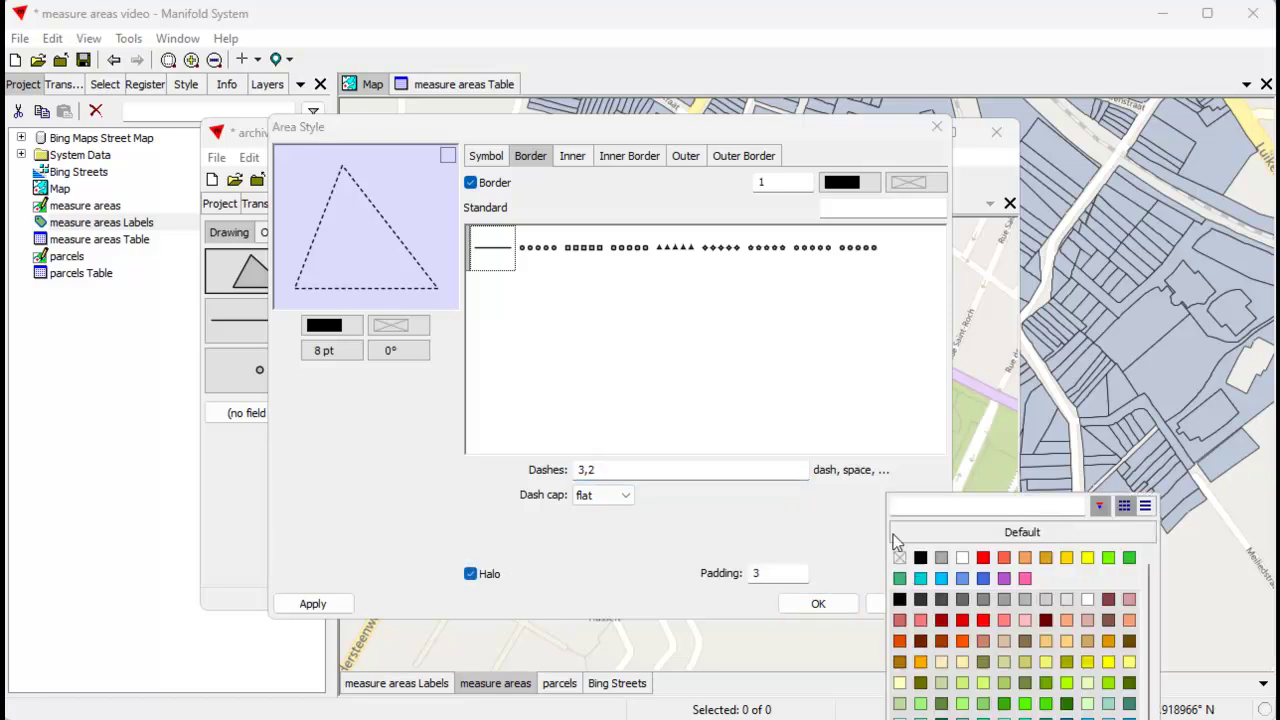
pyautogui.click(1128, 557)
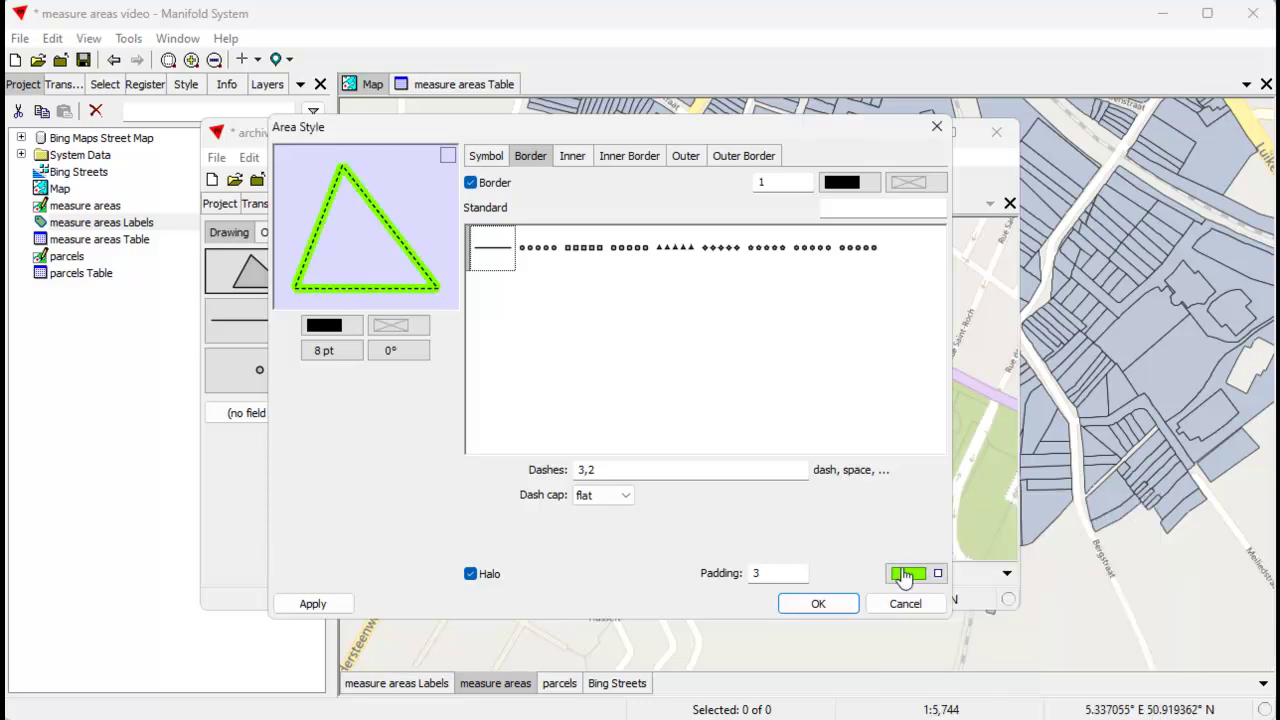
pyautogui.doubleClick(785, 577)
pyautogui.write('.1')
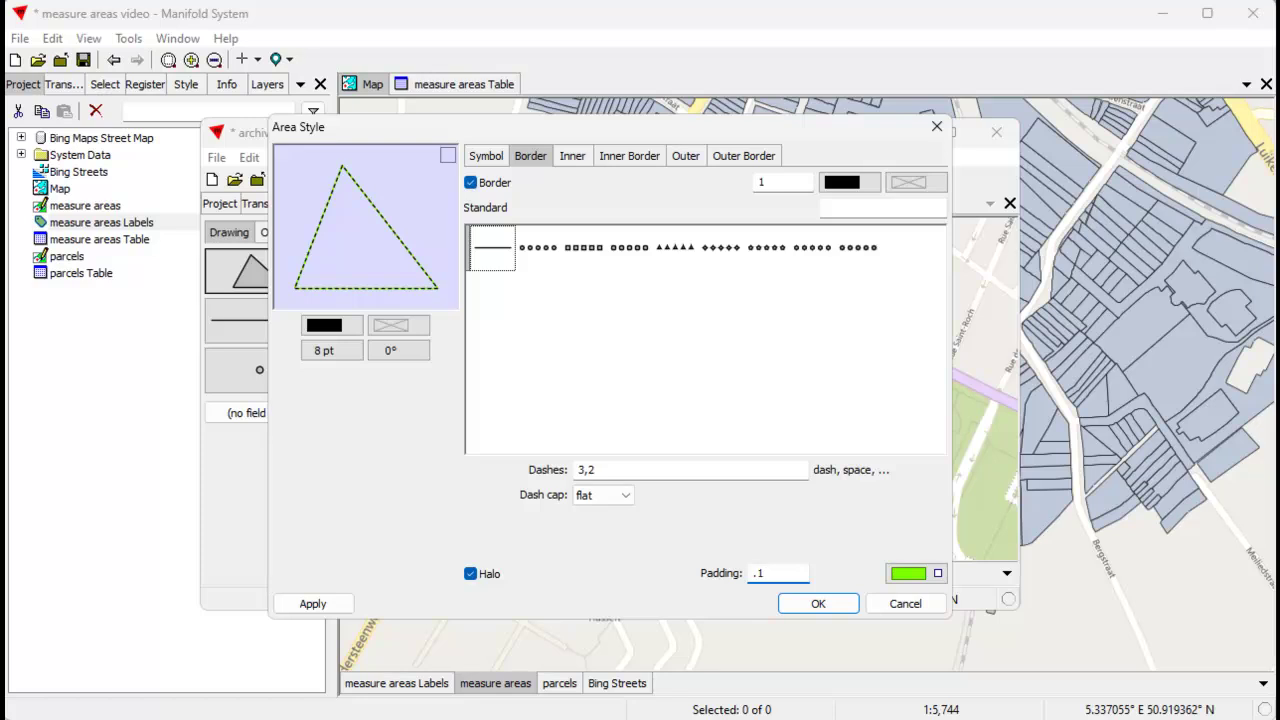
pyautogui.click(817, 604)
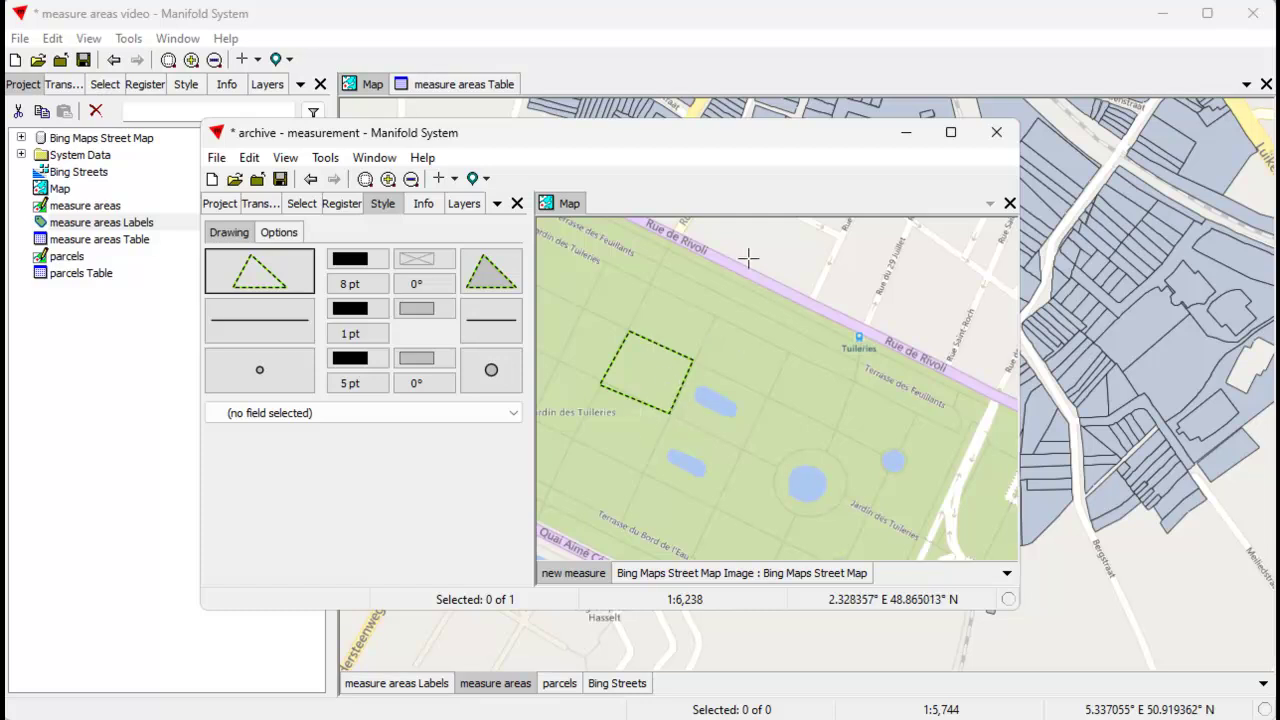
# Step: Create labels for the new measure drawing and add them to the map, showing 5175.94
pyautogui.moveTo(612, 146); pyautogui.dragTo(728, 121)
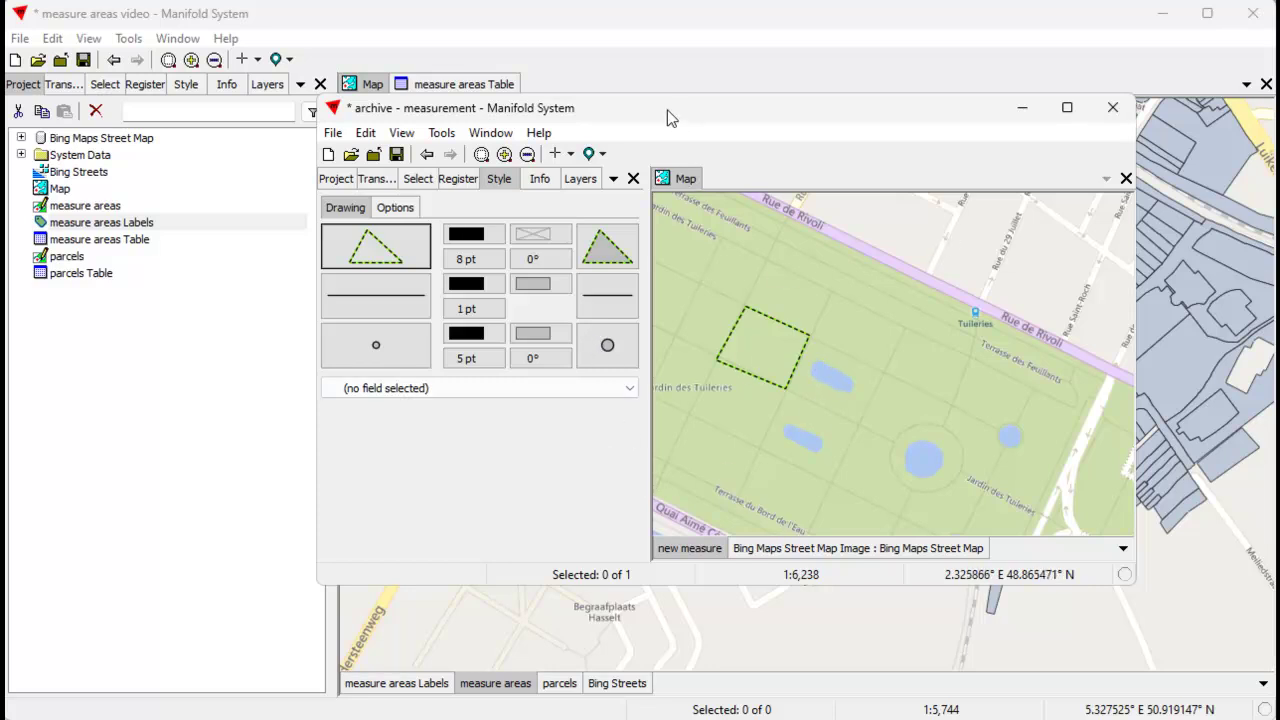
pyautogui.click(337, 180)
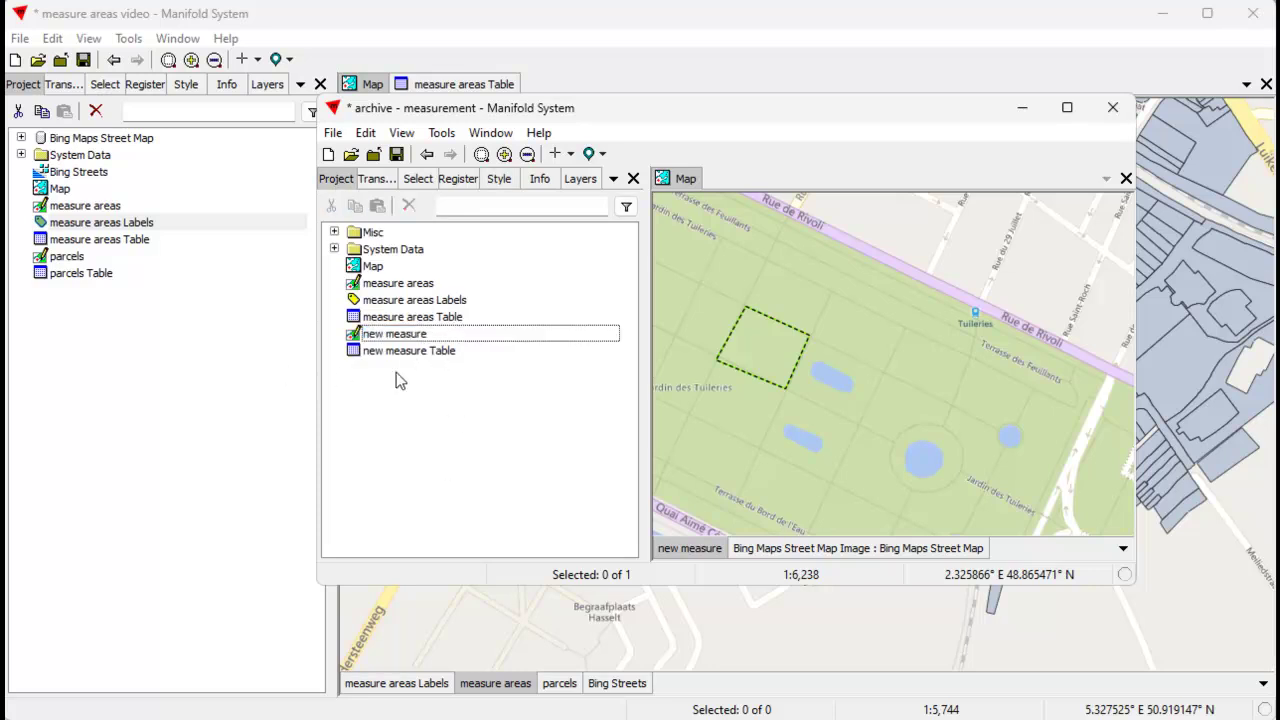
pyautogui.rightClick(440, 336)
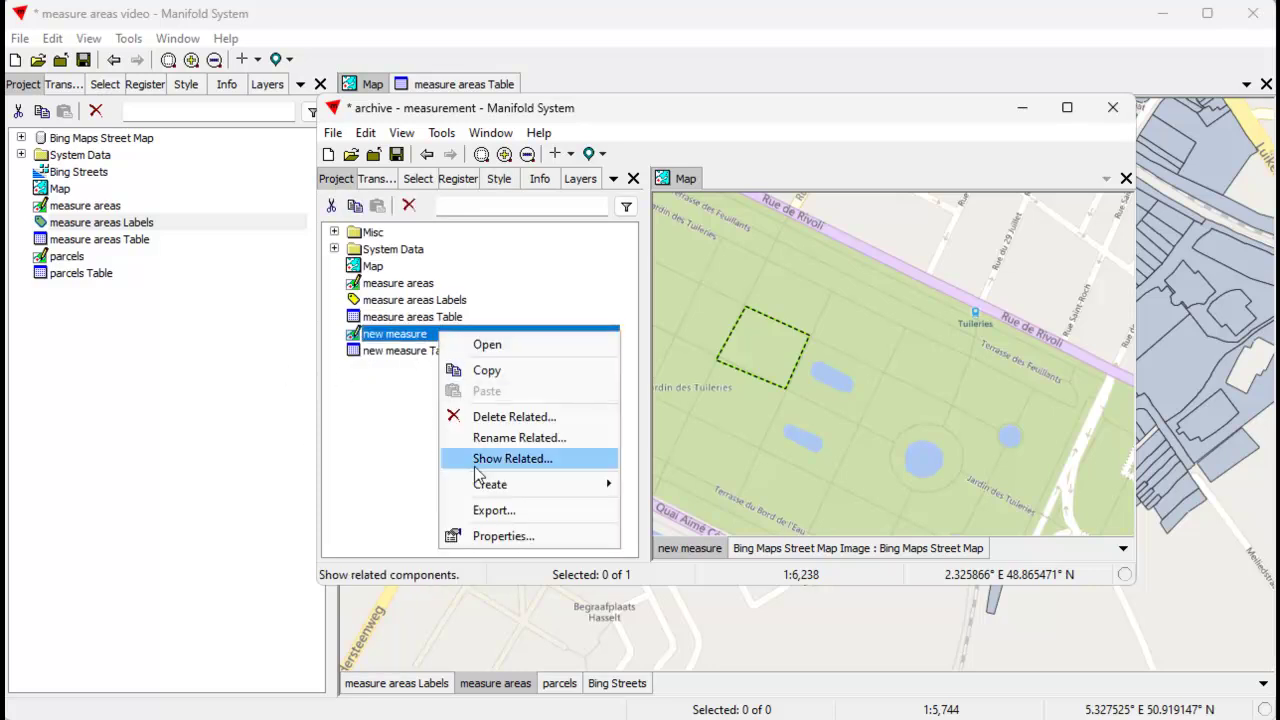
pyautogui.moveTo(486, 489)
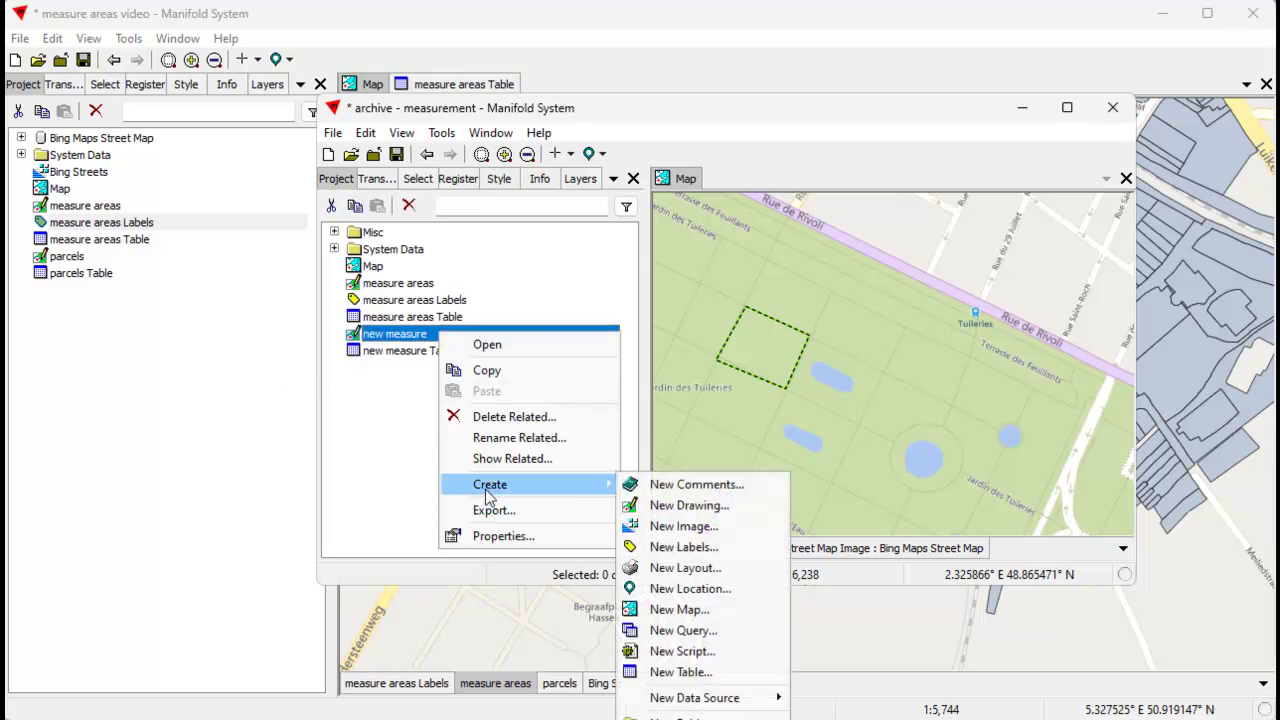
pyautogui.click(688, 547)
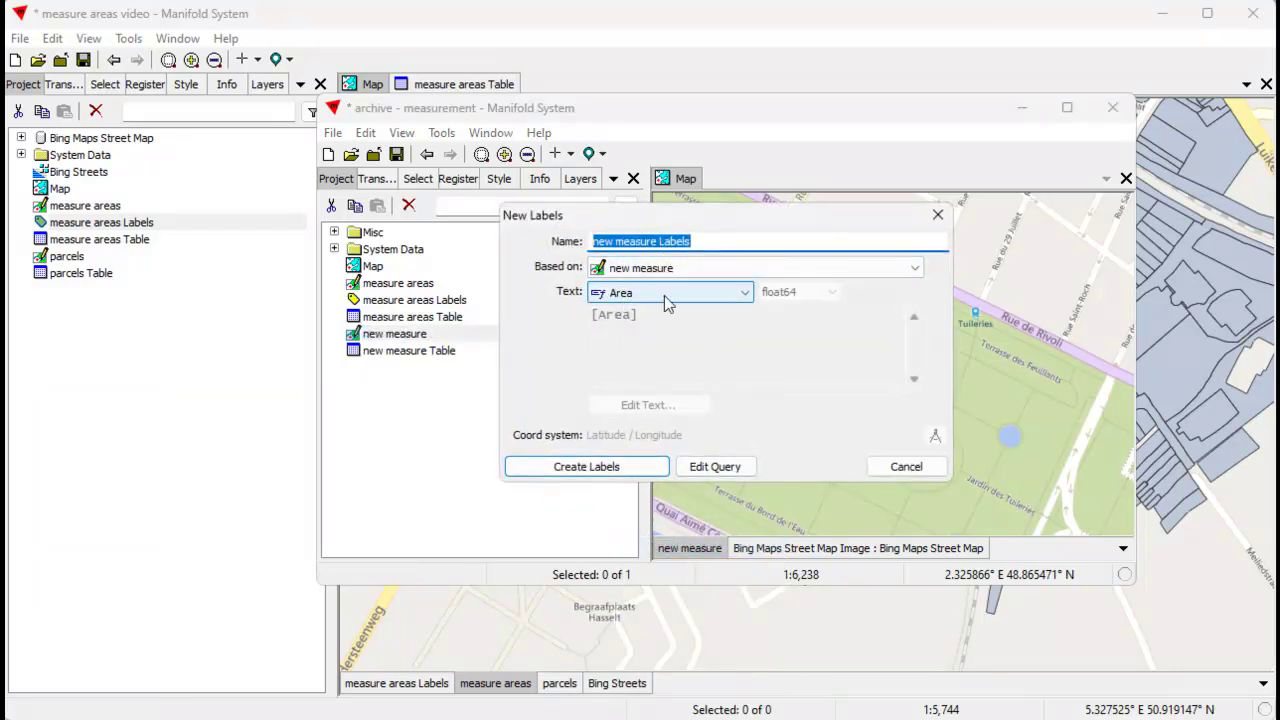
pyautogui.click(588, 466)
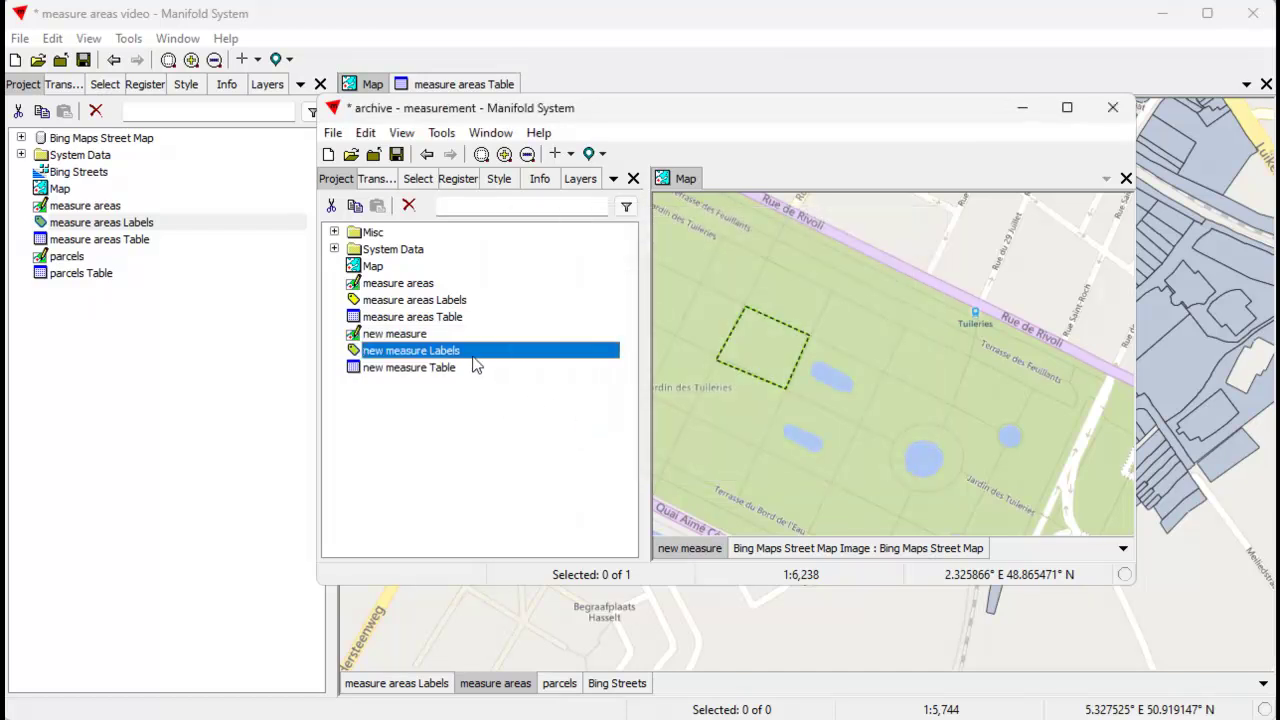
pyautogui.moveTo(488, 352); pyautogui.dragTo(734, 394)
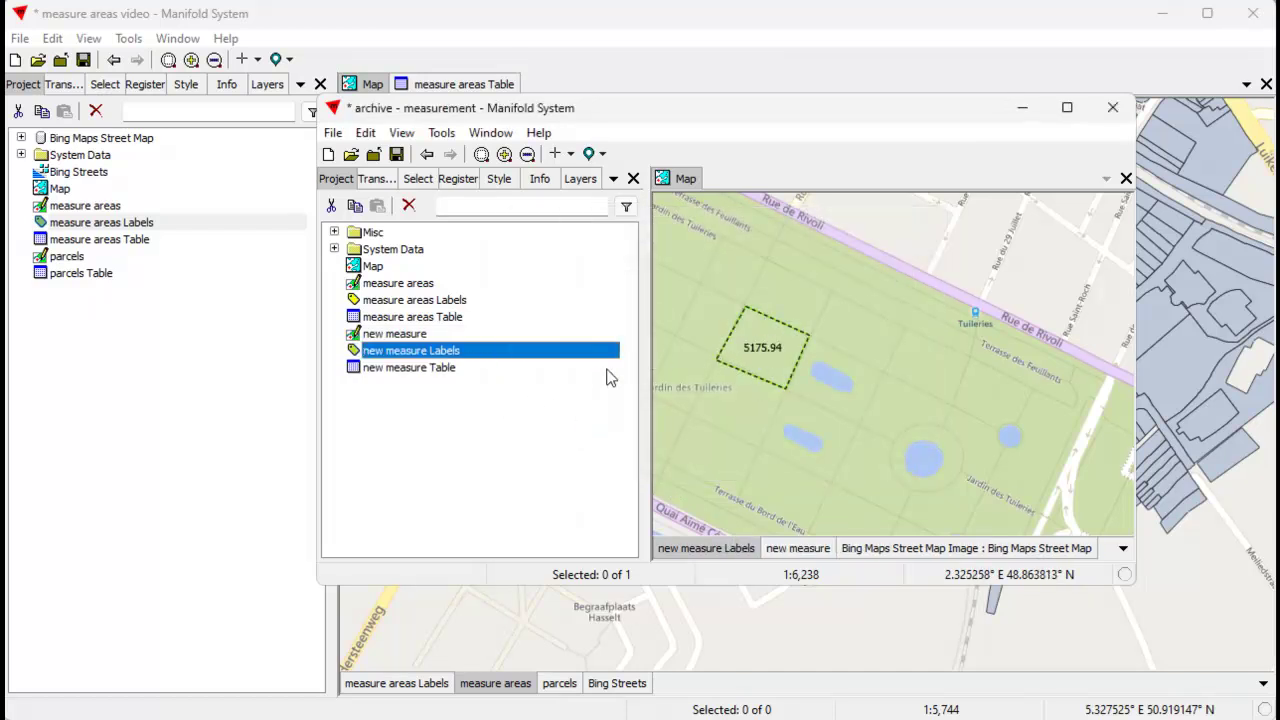
# Step: Enable a white halo with padding 2 in the new measure label style and apply it
pyautogui.click(499, 180)
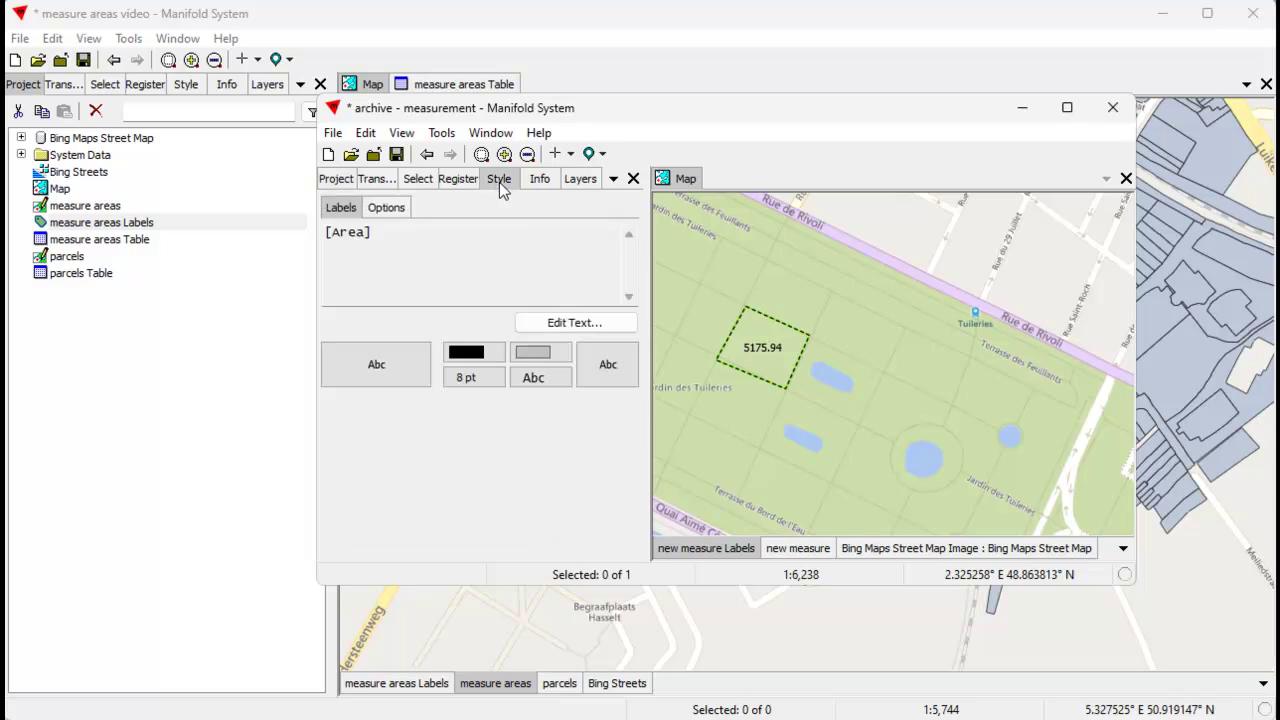
pyautogui.click(365, 368)
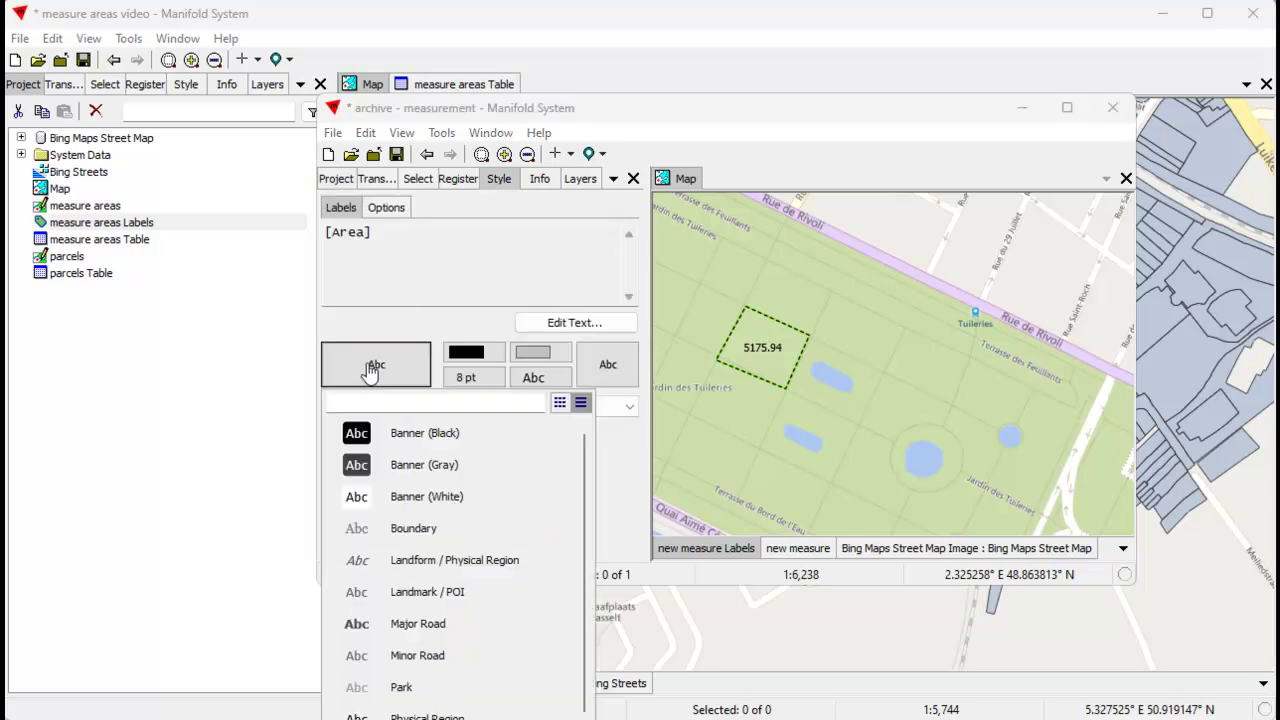
pyautogui.click(376, 364)
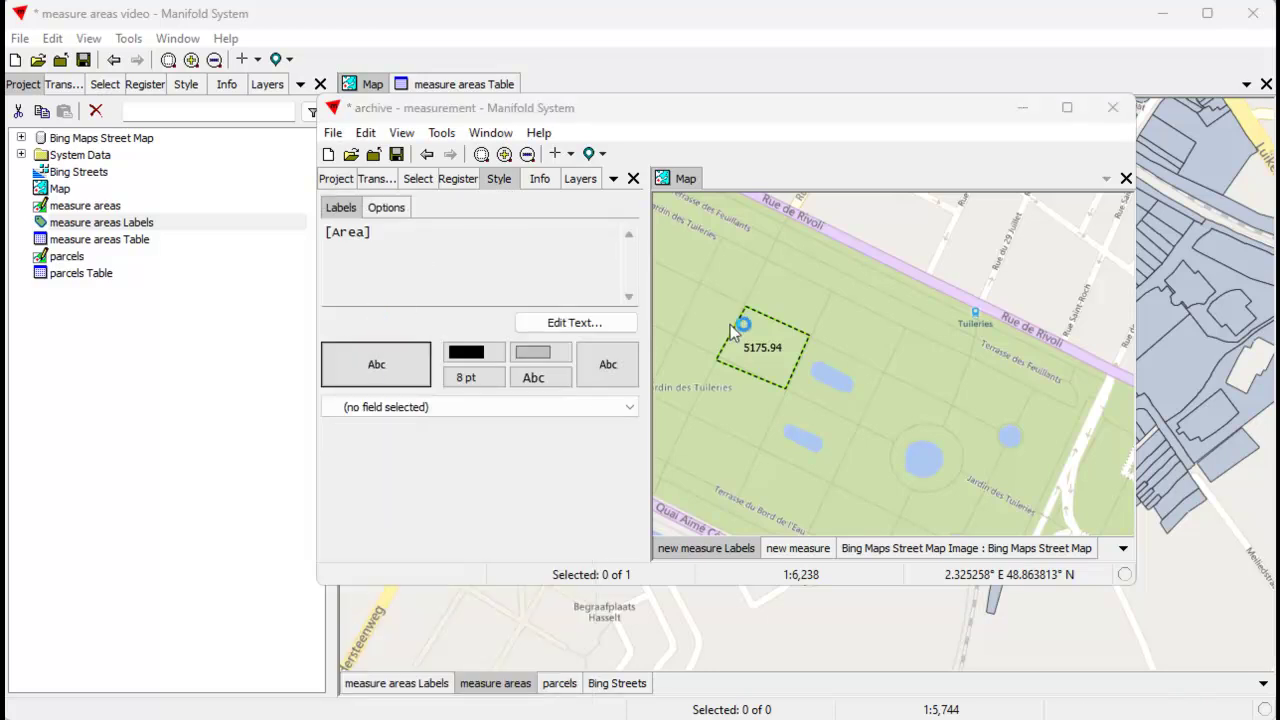
pyautogui.click(376, 364)
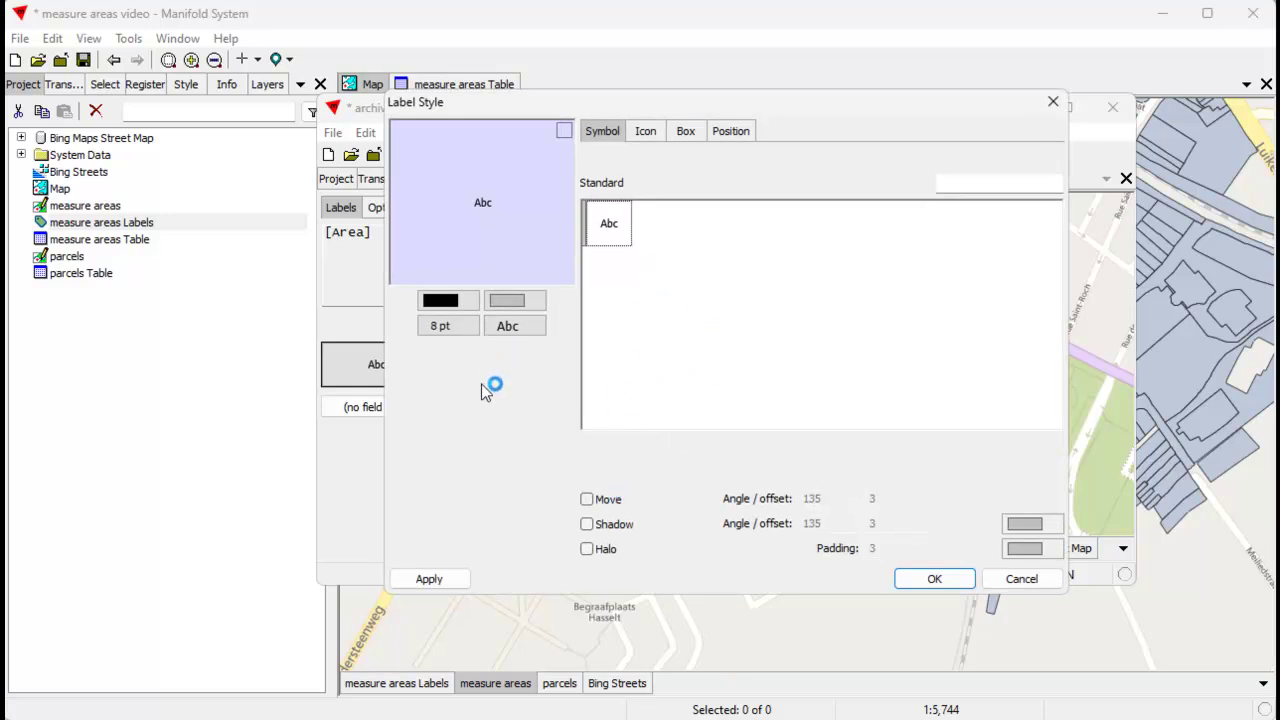
pyautogui.click(590, 550)
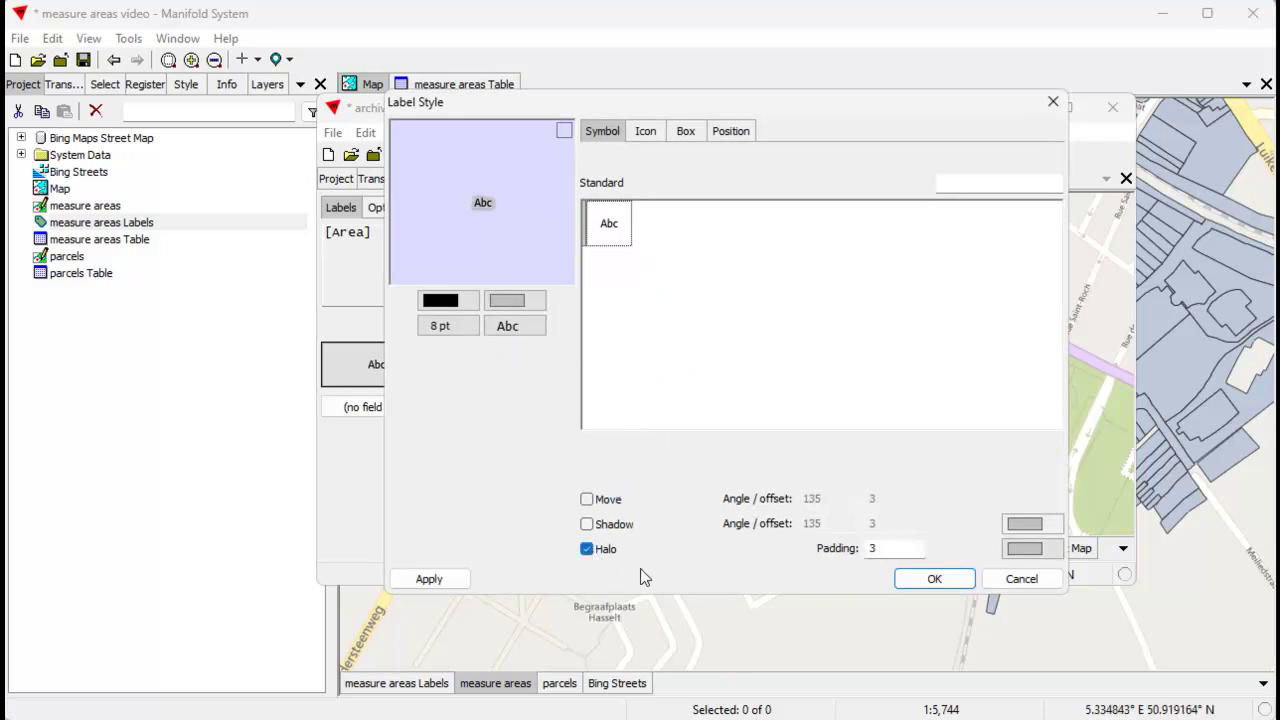
pyautogui.click(1025, 548)
pyautogui.click(1077, 558)
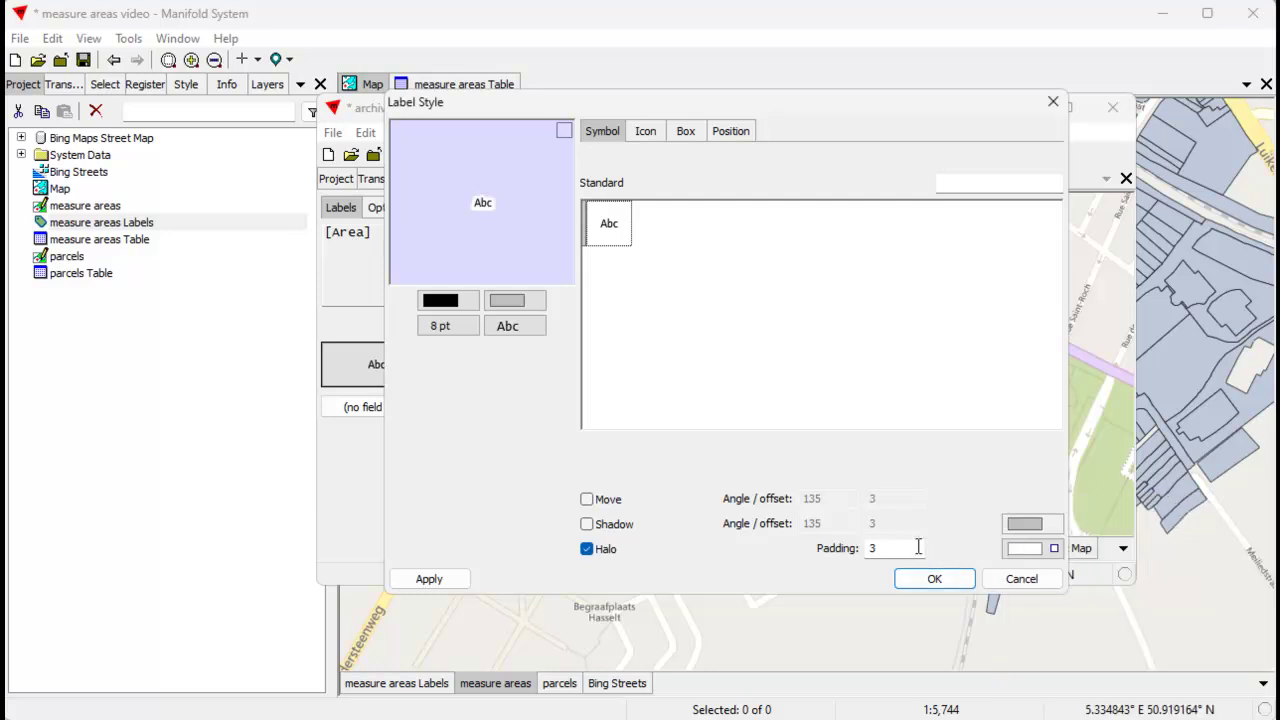
pyautogui.moveTo(900, 548); pyautogui.dragTo(822, 562)
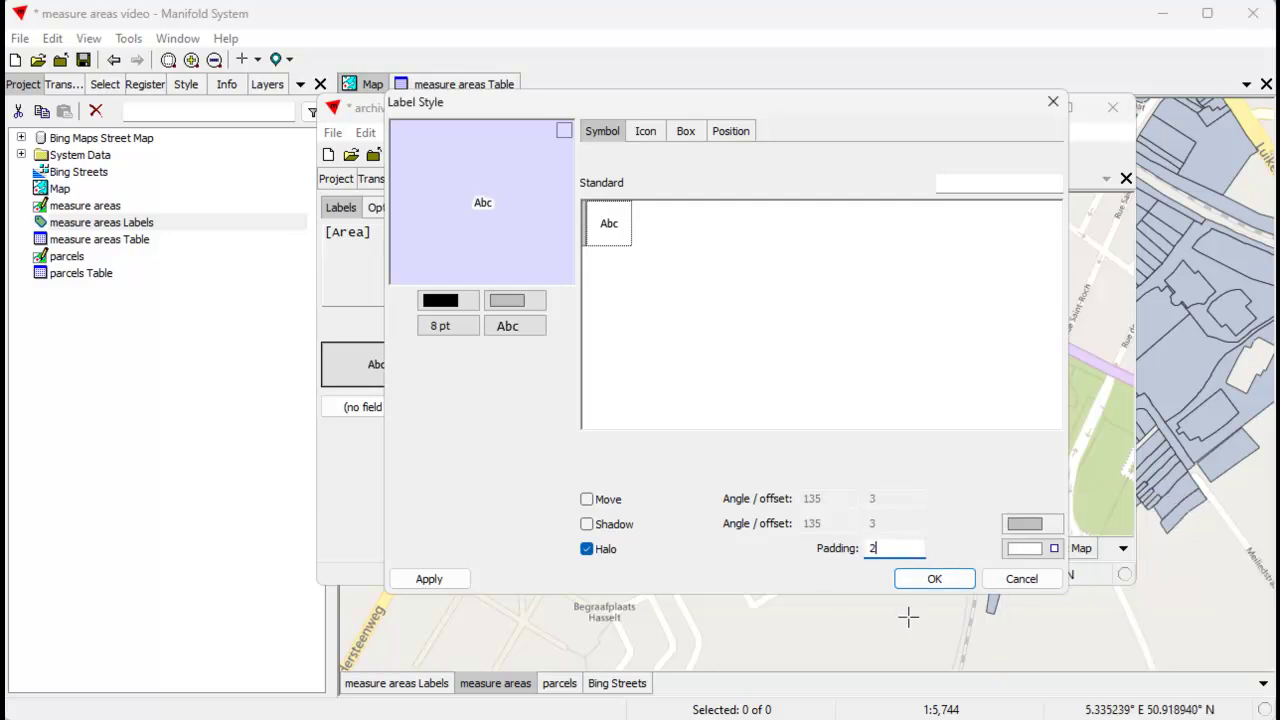
pyautogui.write('2')
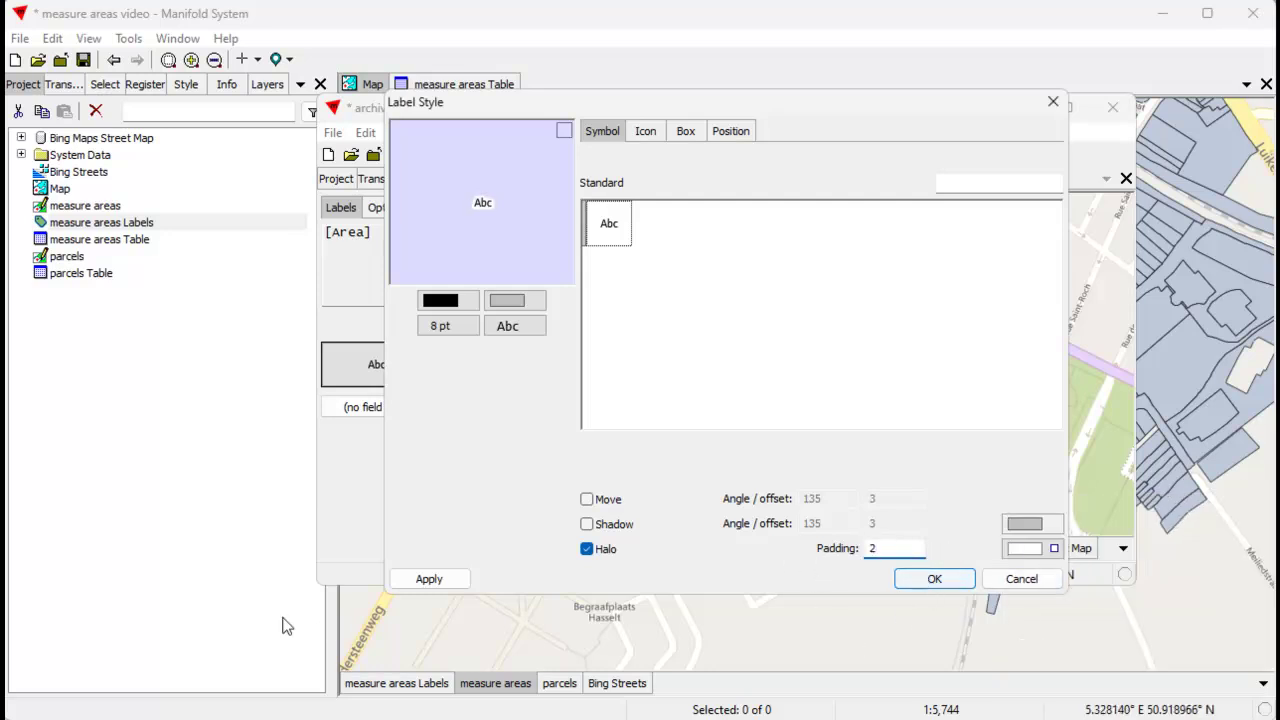
pyautogui.click(424, 582)
pyautogui.moveTo(766, 106); pyautogui.dragTo(828, 85)
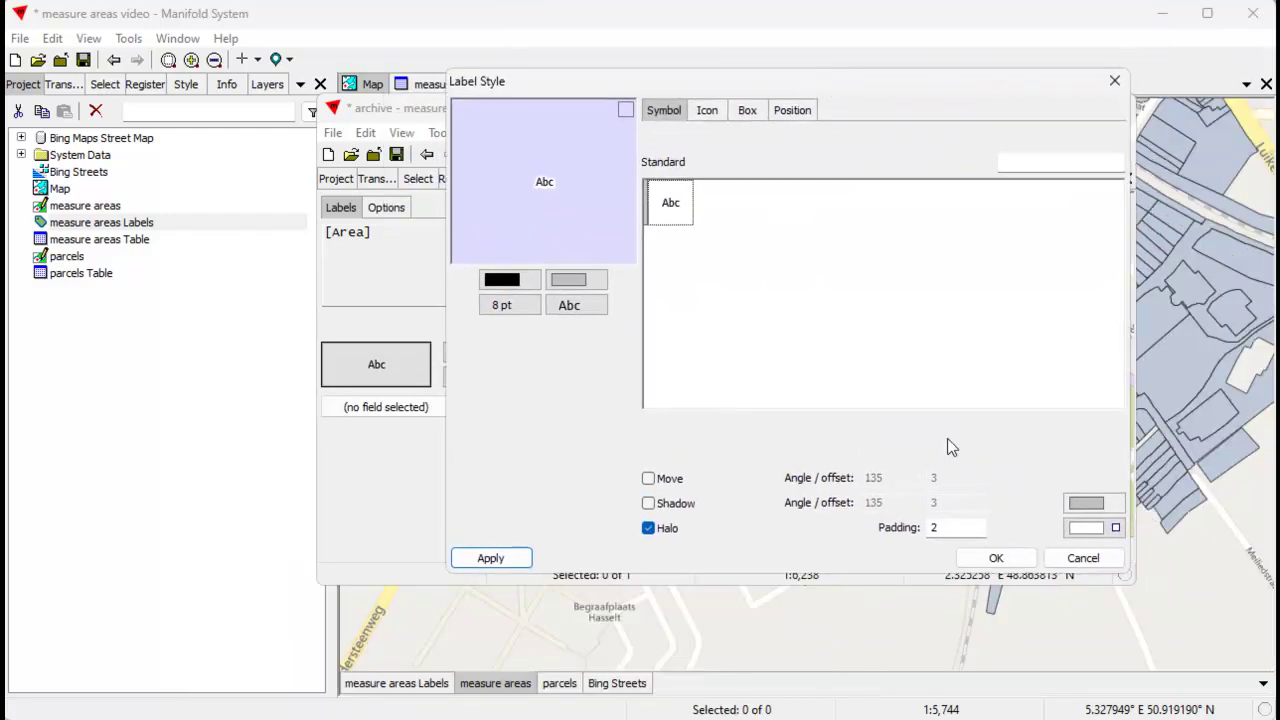
pyautogui.click(1011, 555)
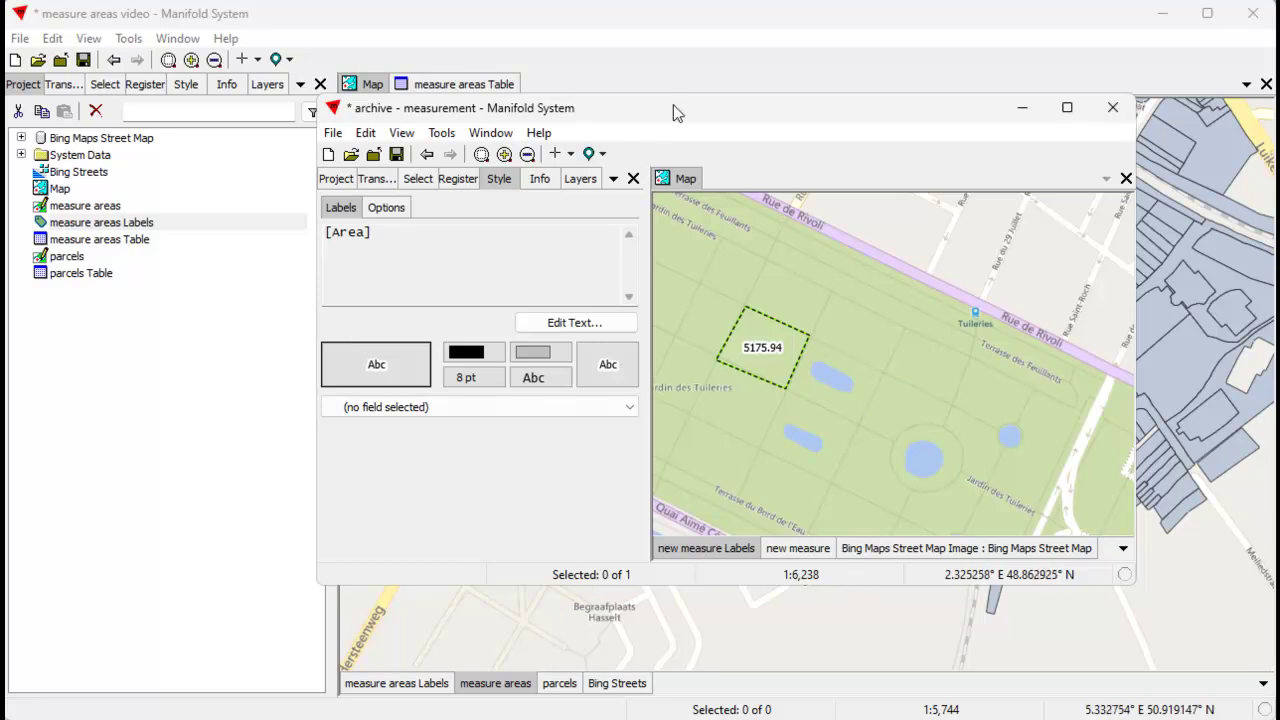
# Step: Save the archive measurement project and close its window
pyautogui.click(336, 179)
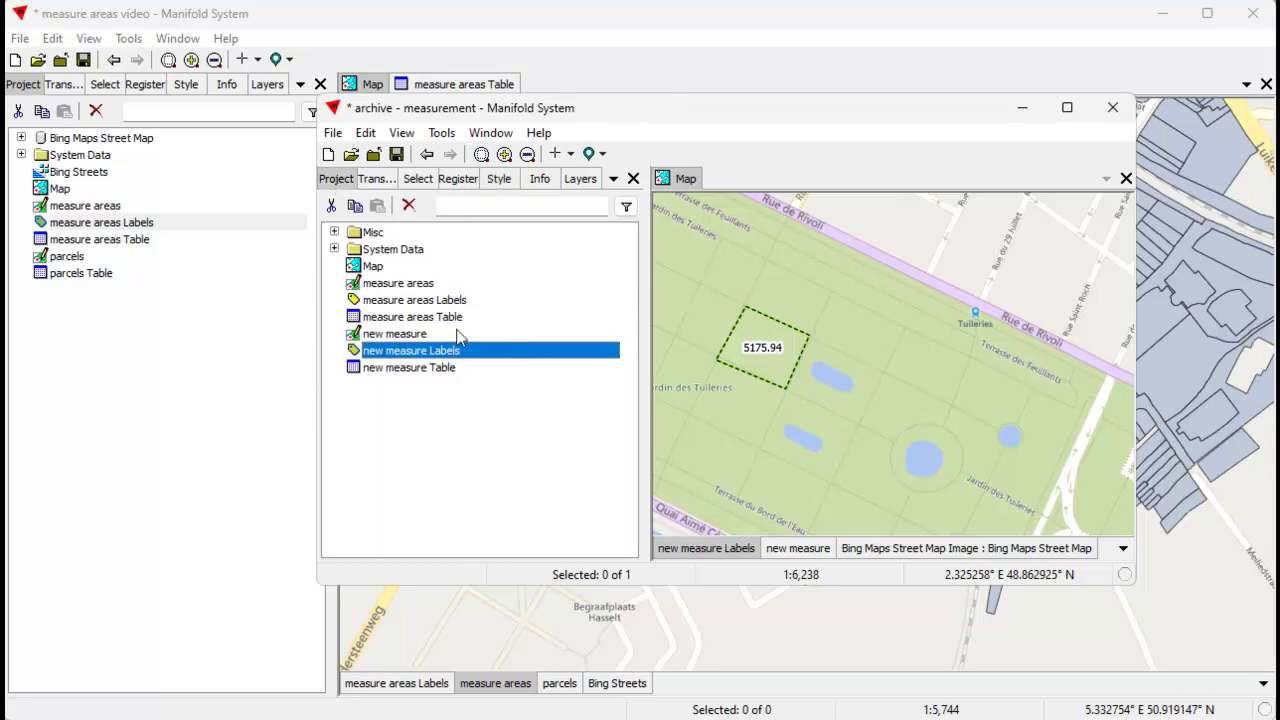
pyautogui.moveTo(636, 116); pyautogui.dragTo(1046, 143)
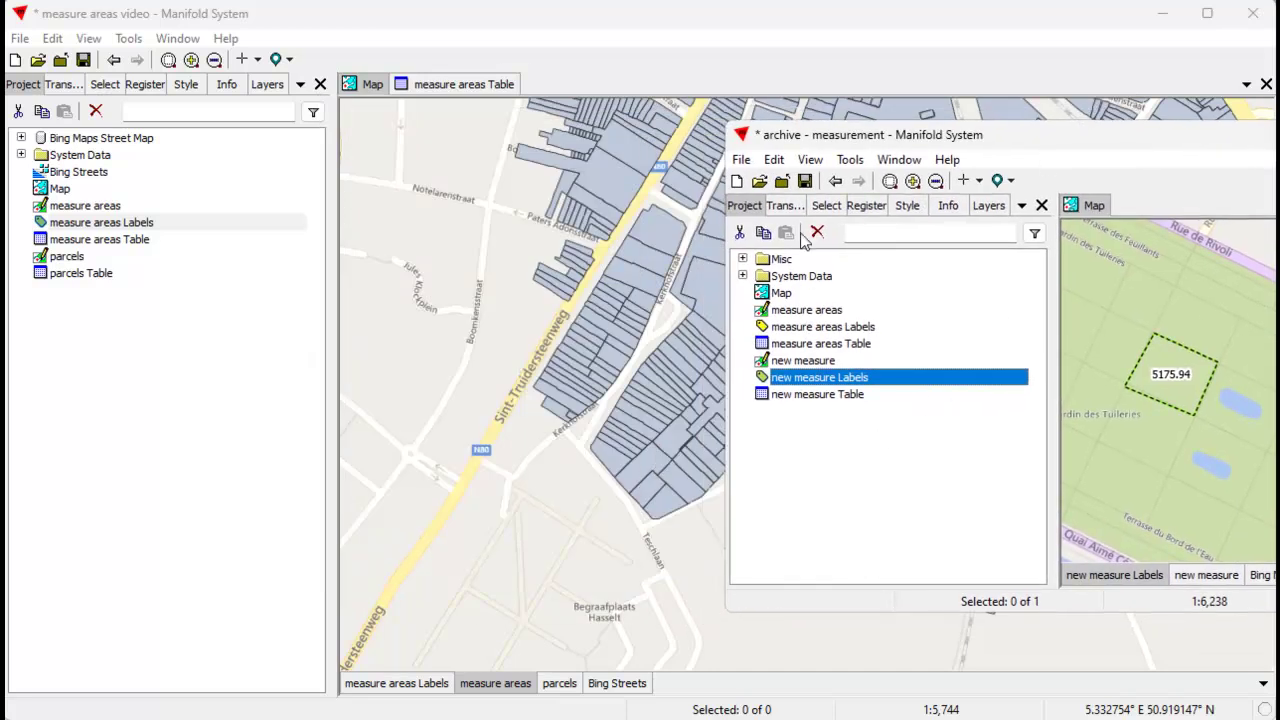
pyautogui.click(804, 181)
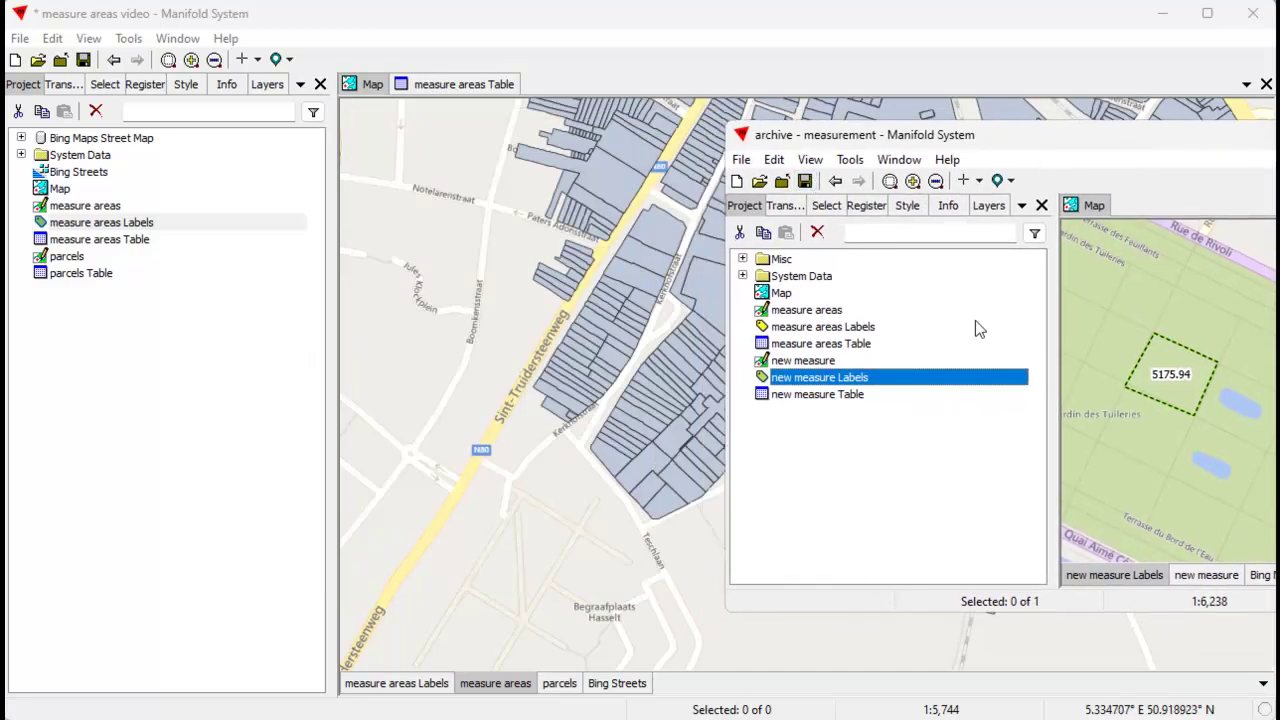
pyautogui.click(904, 72)
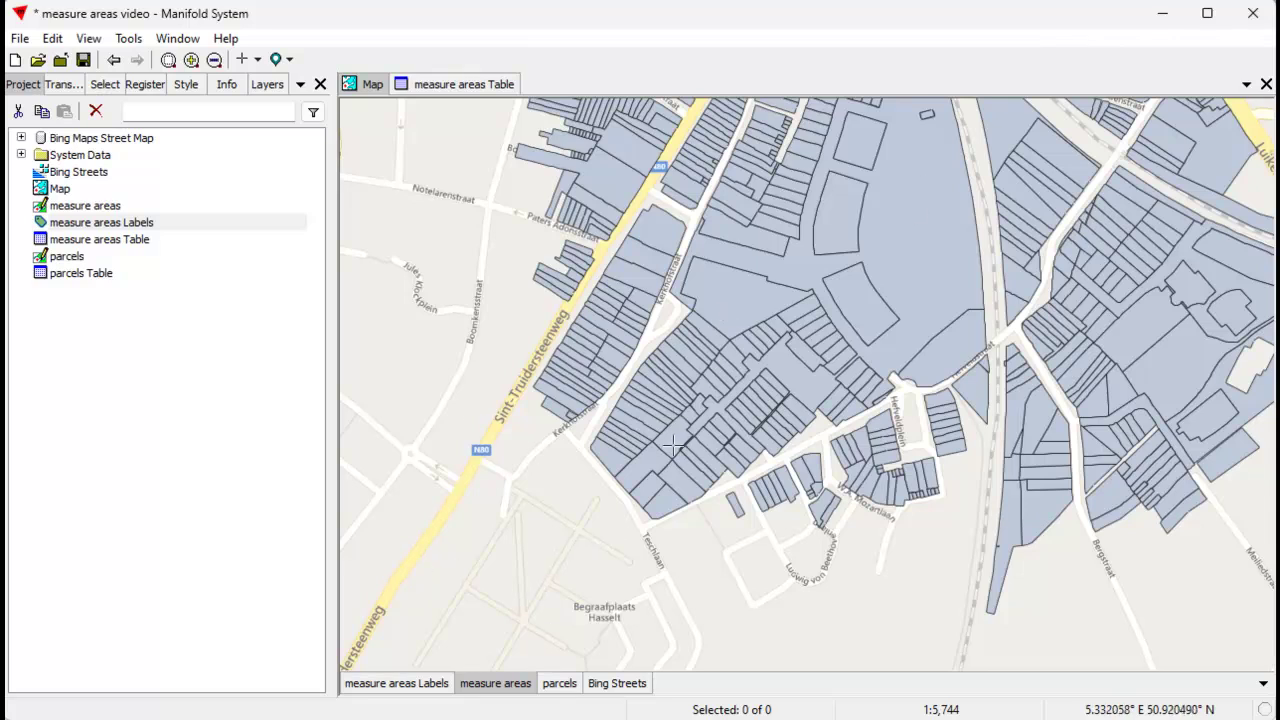
# Step: Copy a parcel into the measure areas layer, where it gets labelled 5351.17
pyautogui.click(560, 683)
pyautogui.click(735, 300)
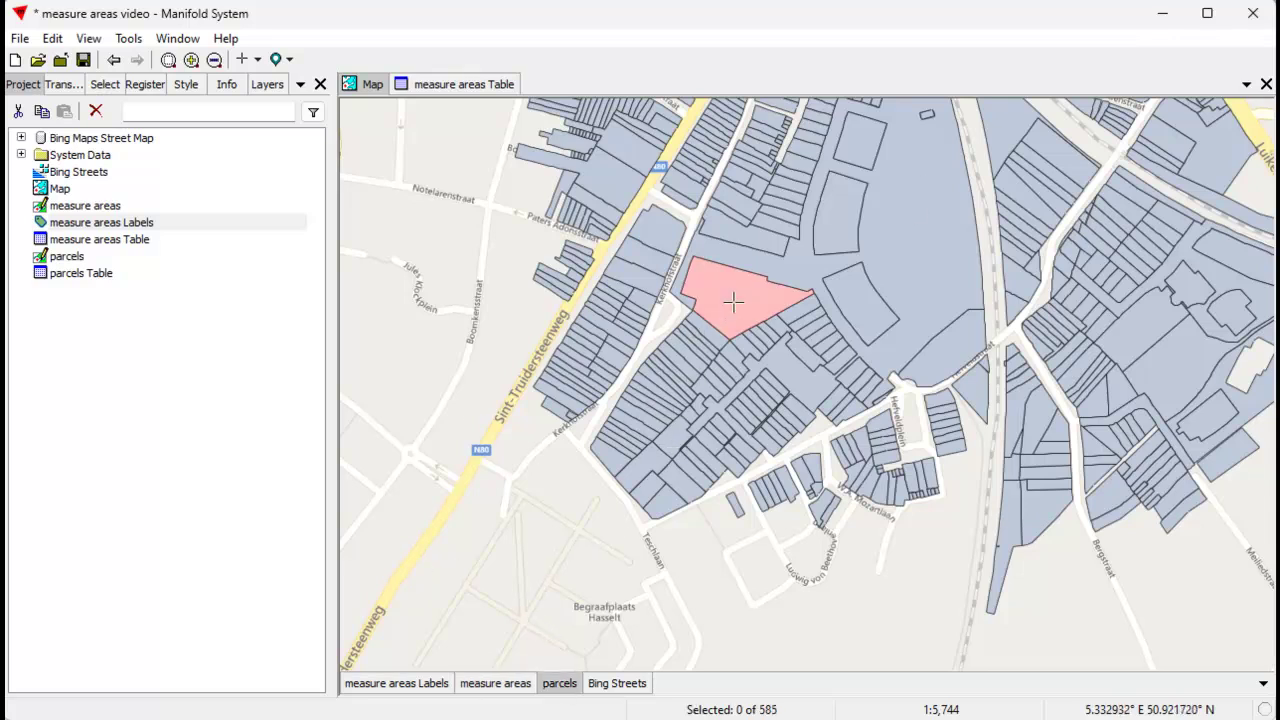
pyautogui.click(497, 683)
pyautogui.hotkey('ctrl', 'v')
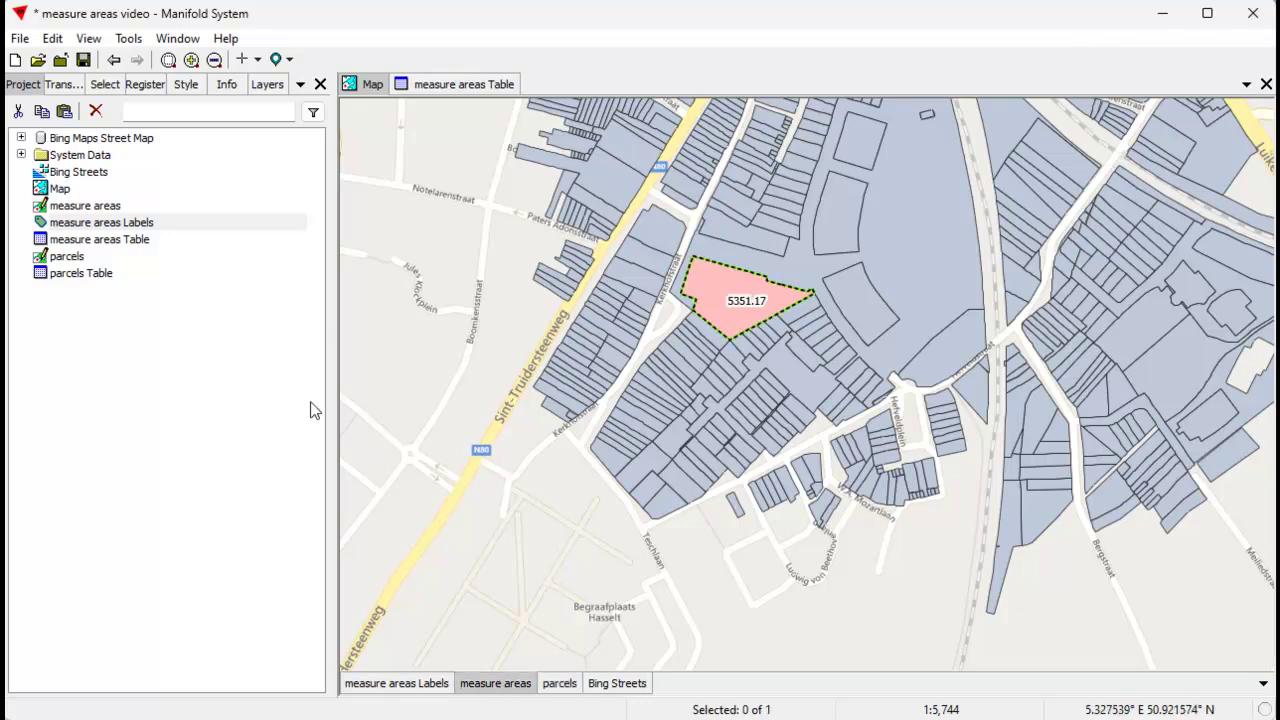